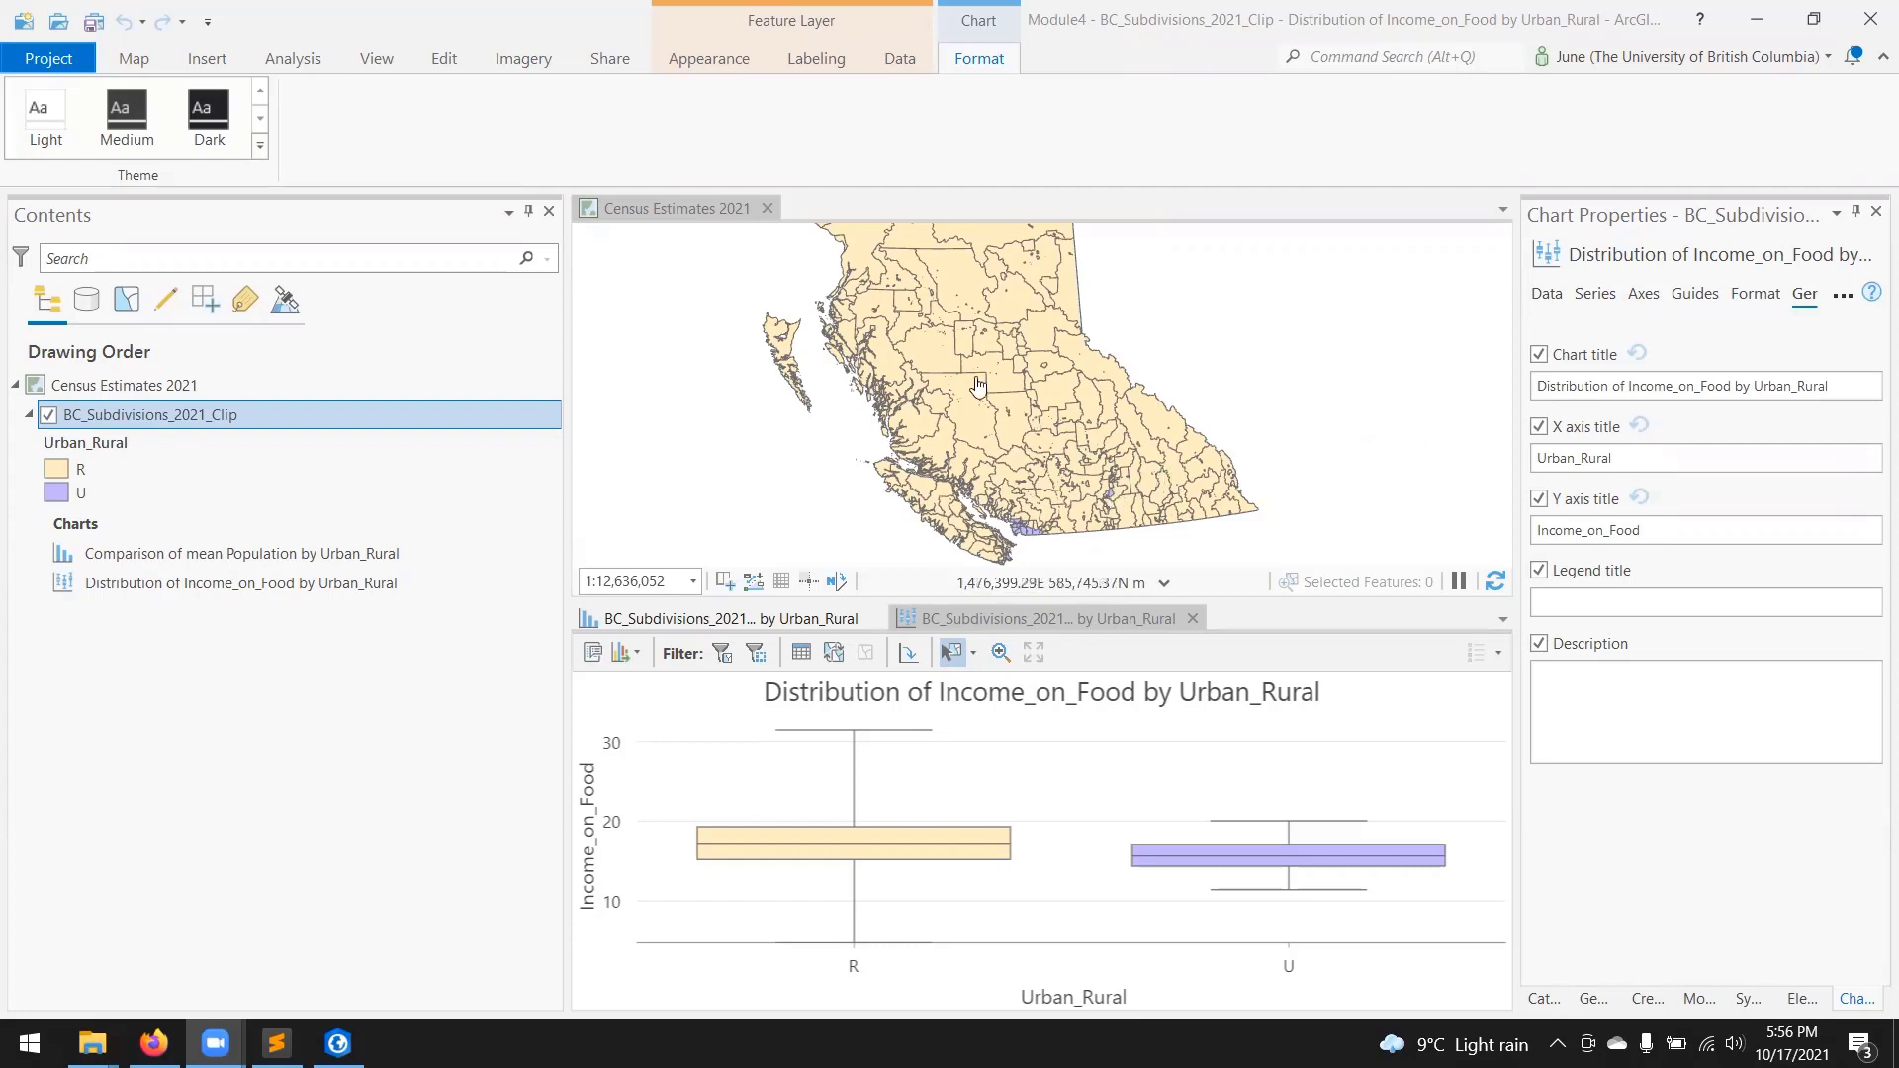
scroll(983, 409, "down", 2)
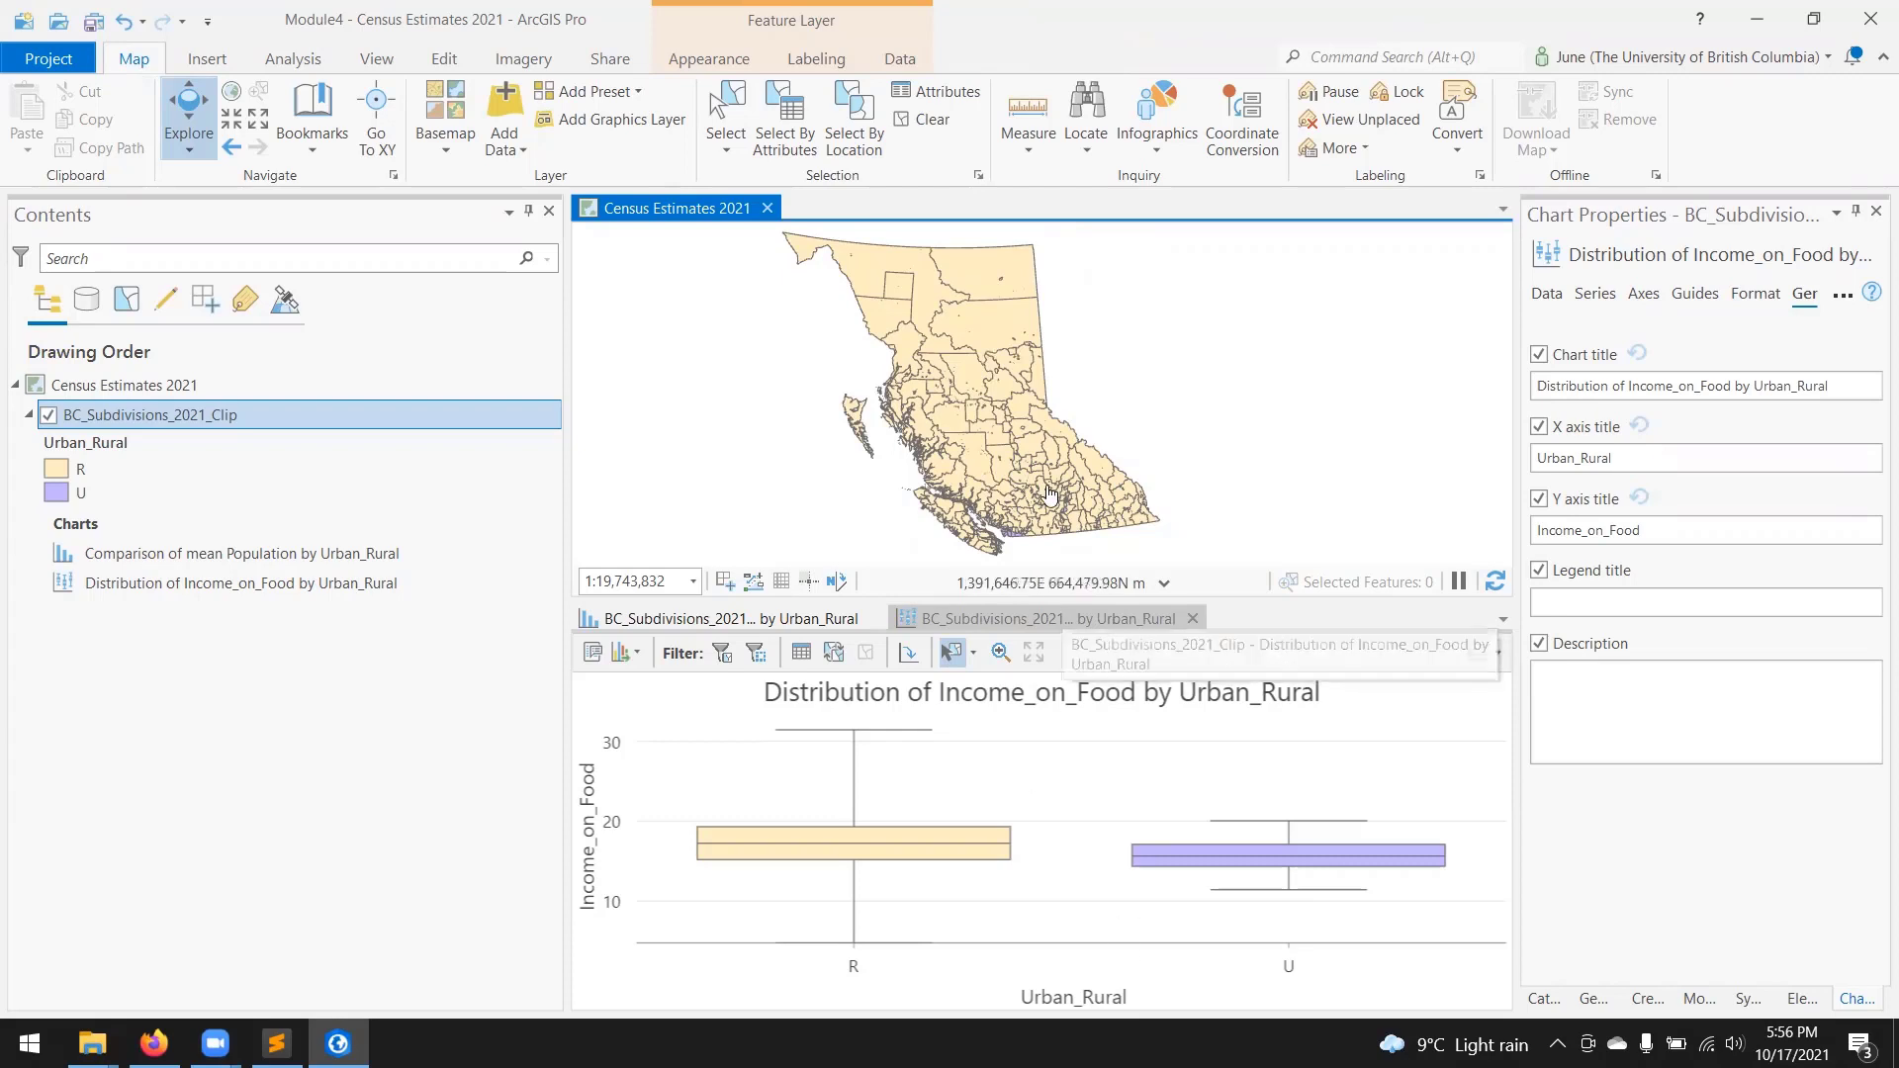
left_click_drag(1065, 518, 1041, 444)
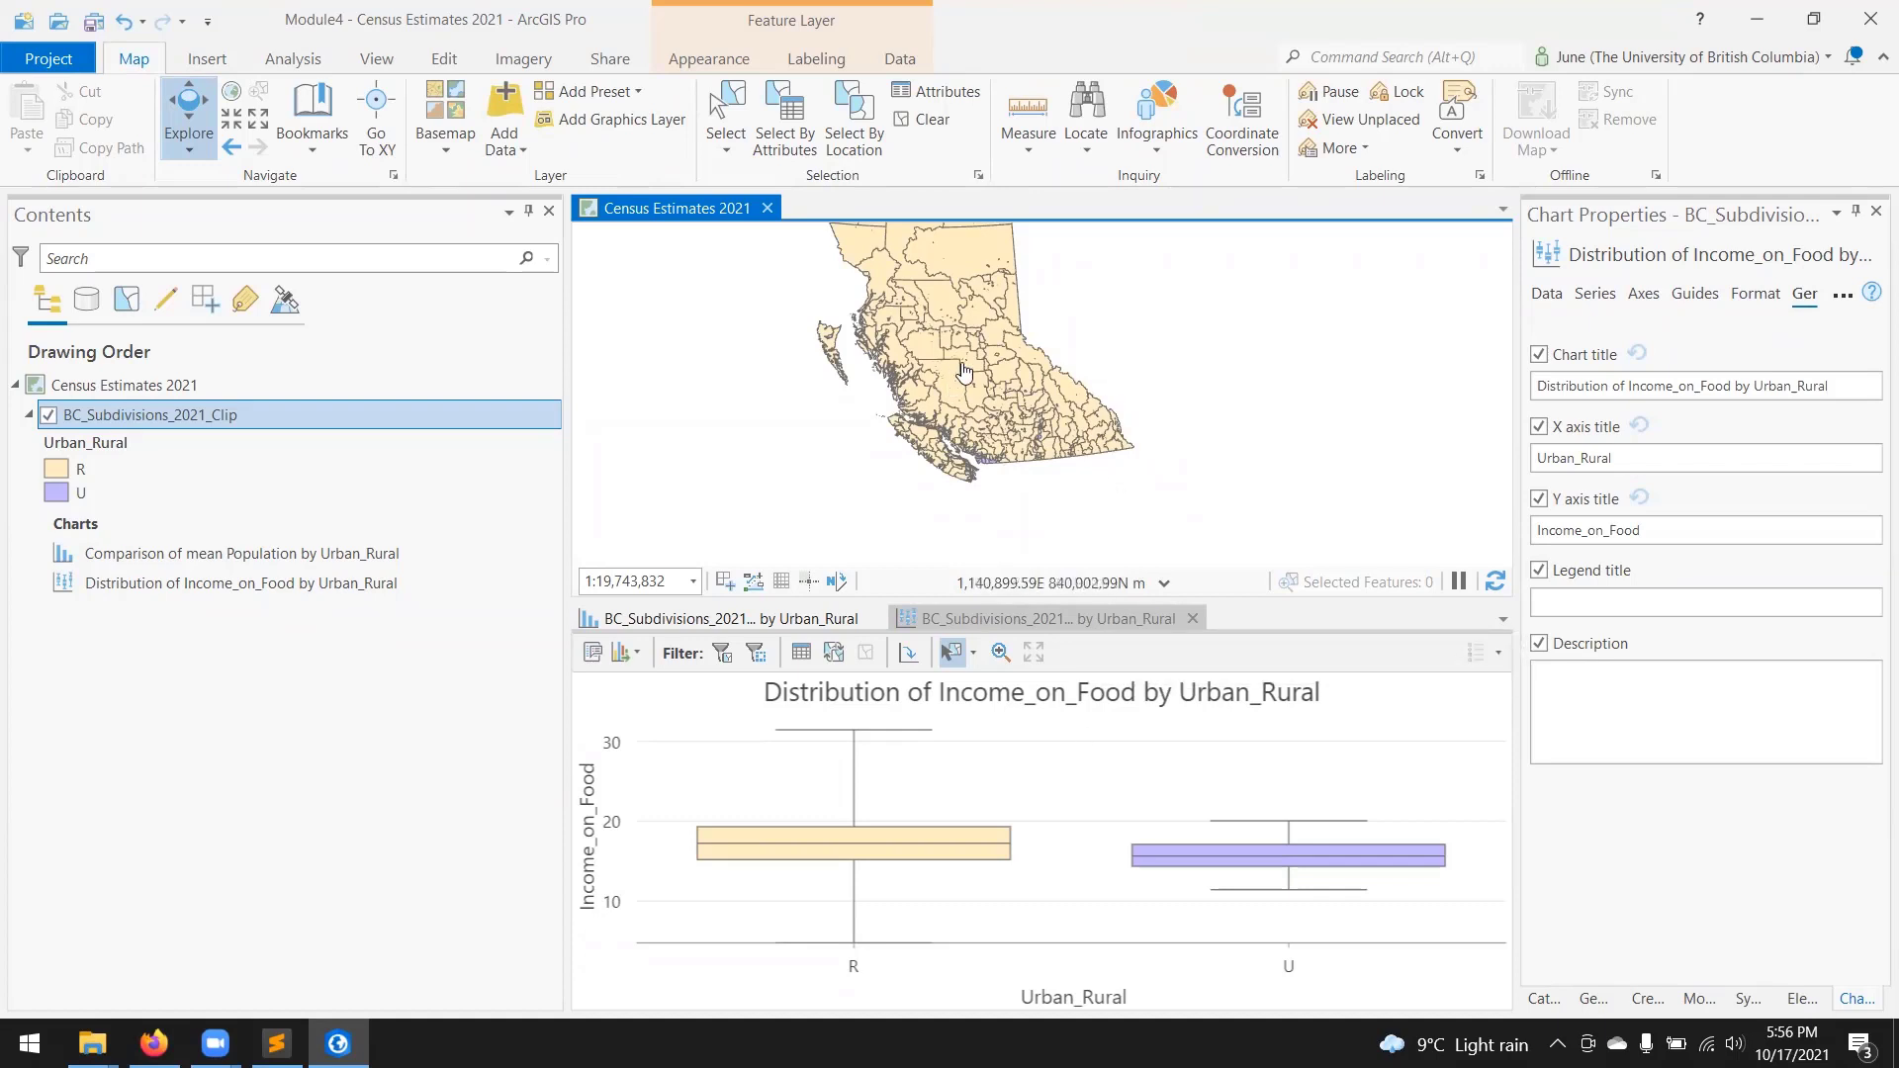
left_click_drag(965, 379, 997, 423)
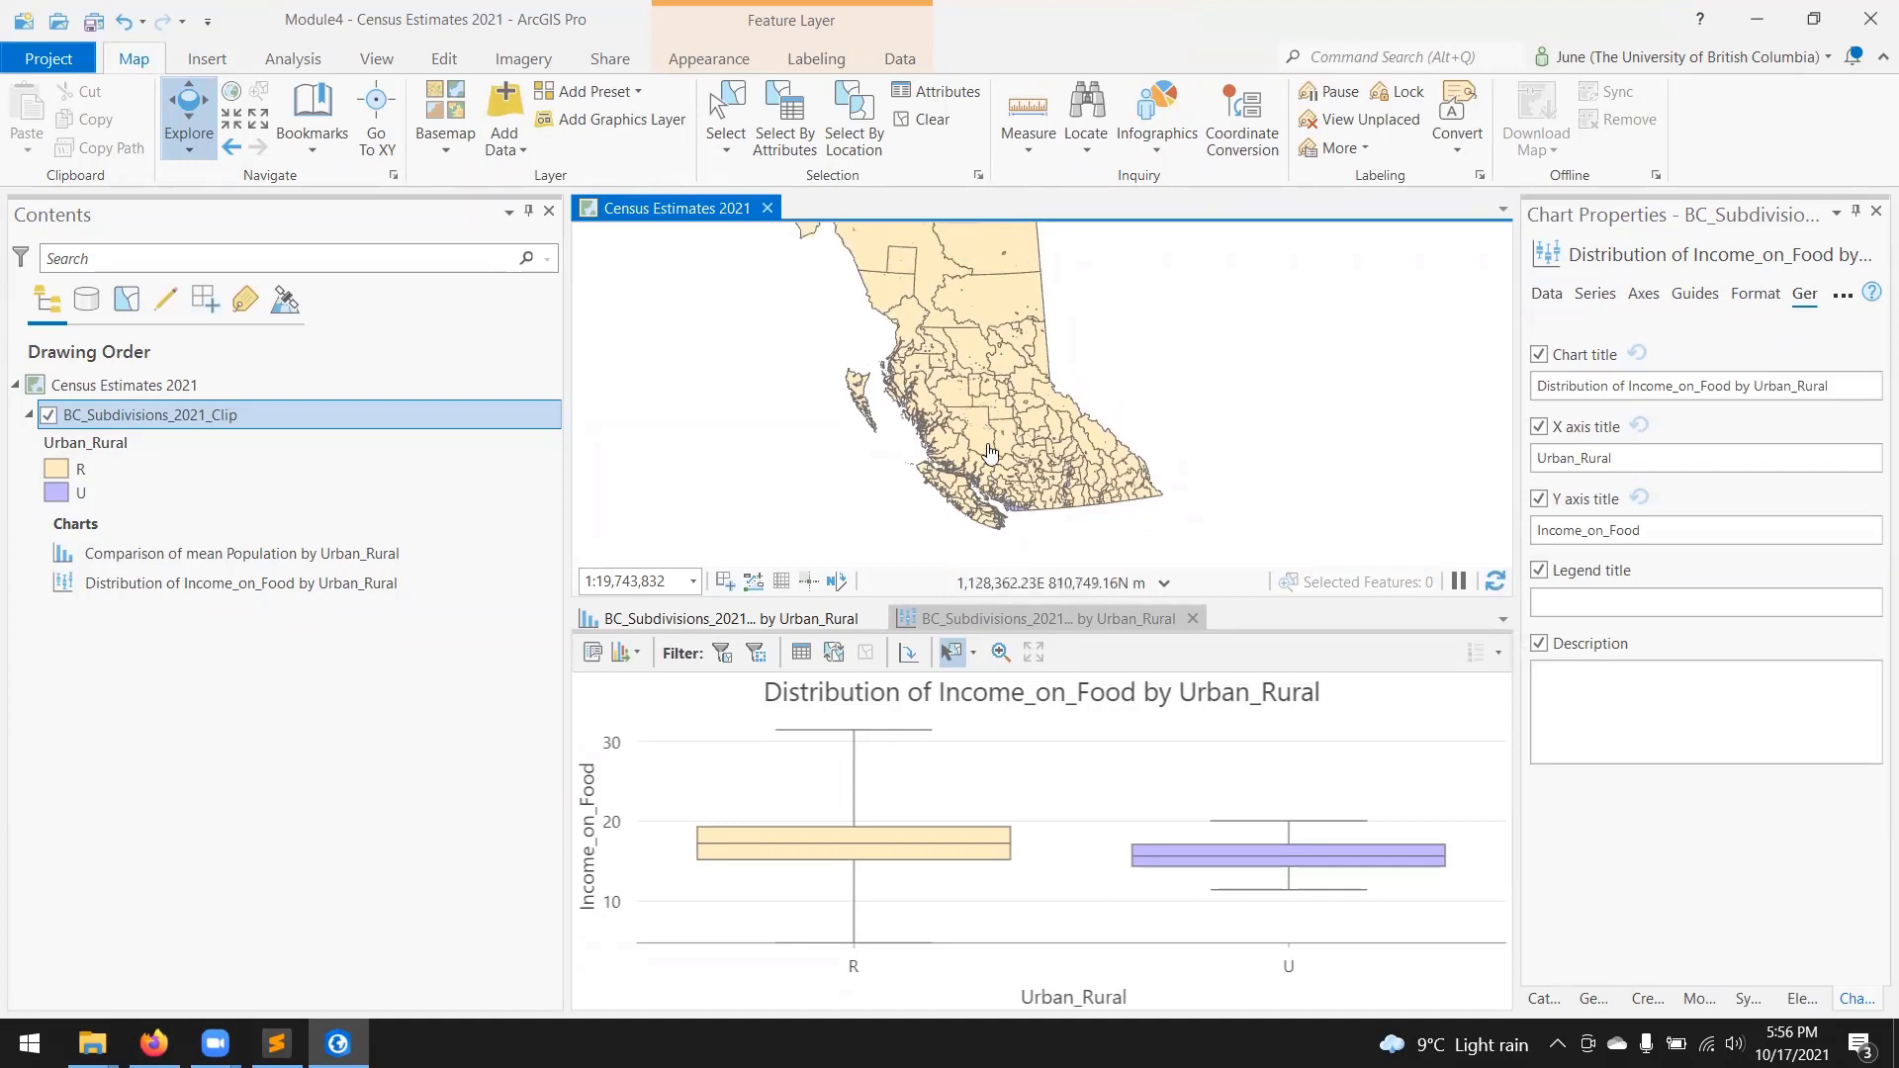
Step: Set the R class fill colour to hue 351°, saturation 50.5%, value 52.5% and transparency 60% in the colour properties
left_click(1747, 995)
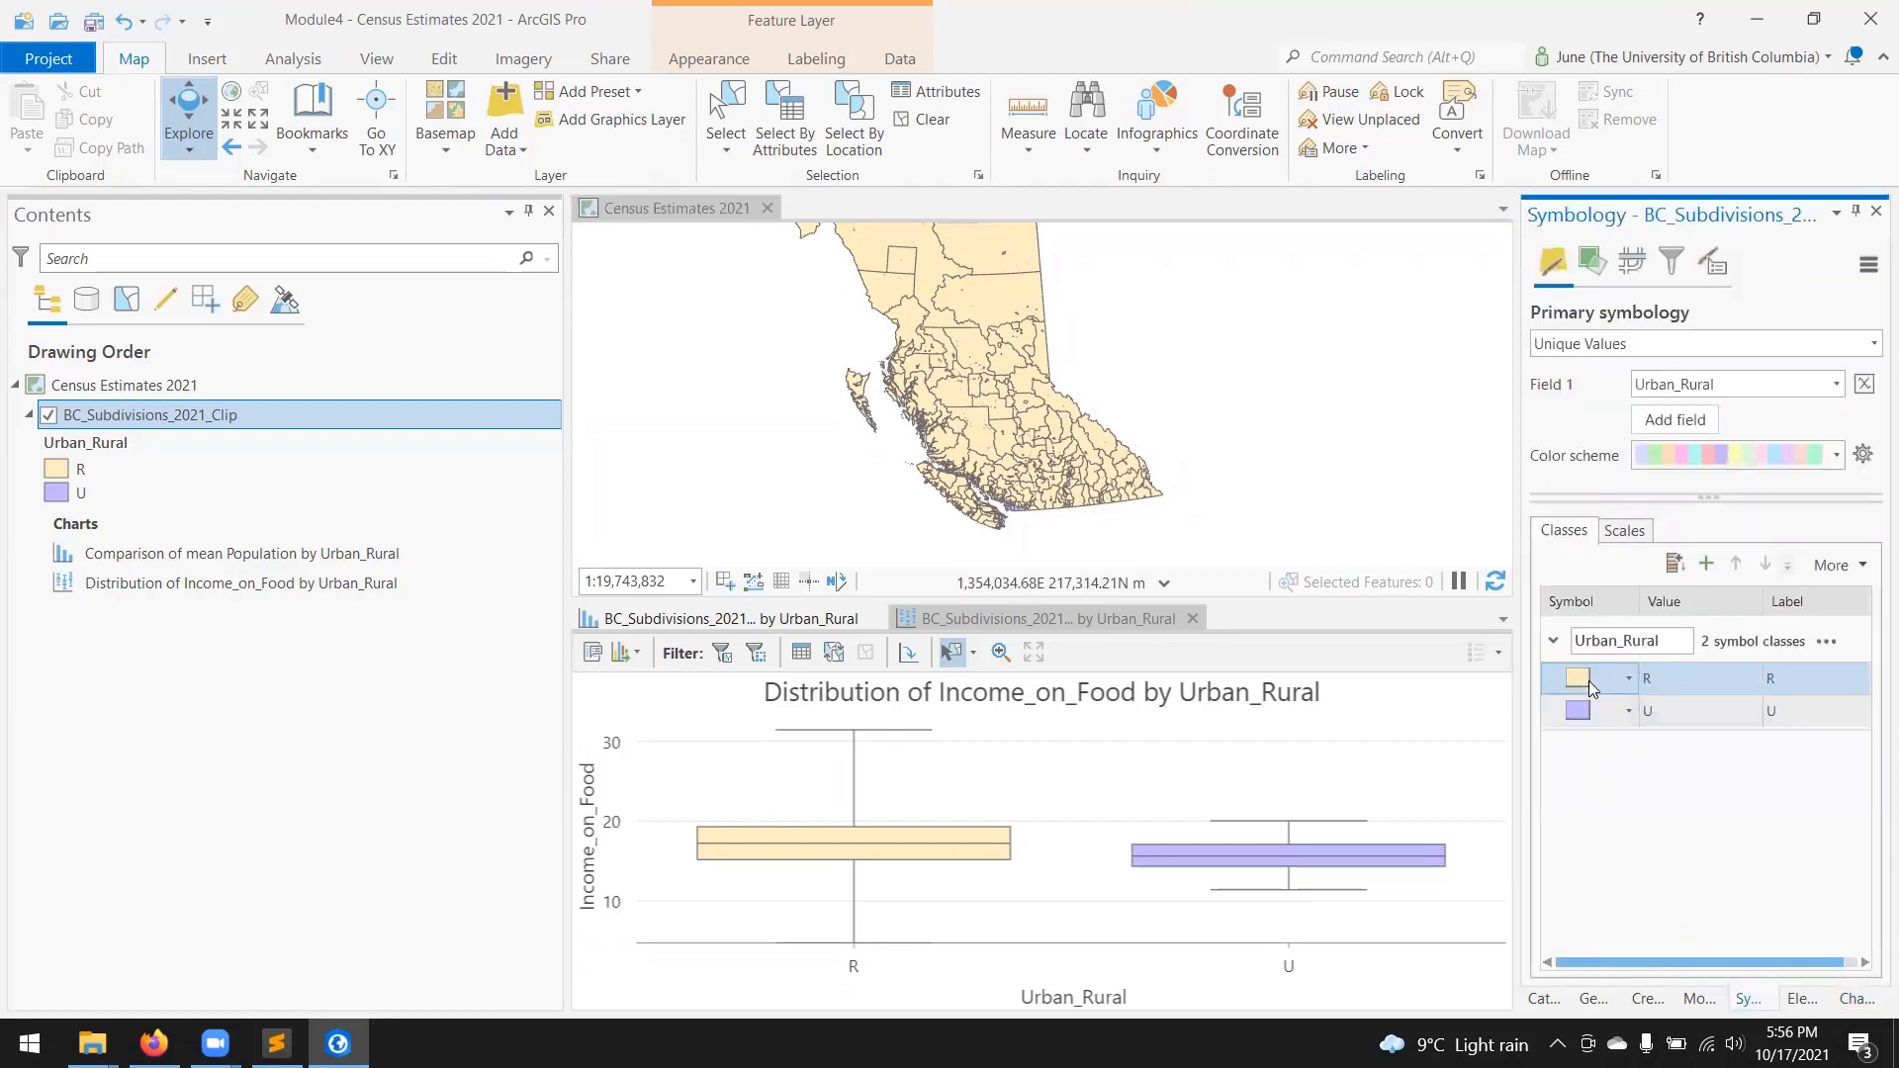
left_click(1629, 678)
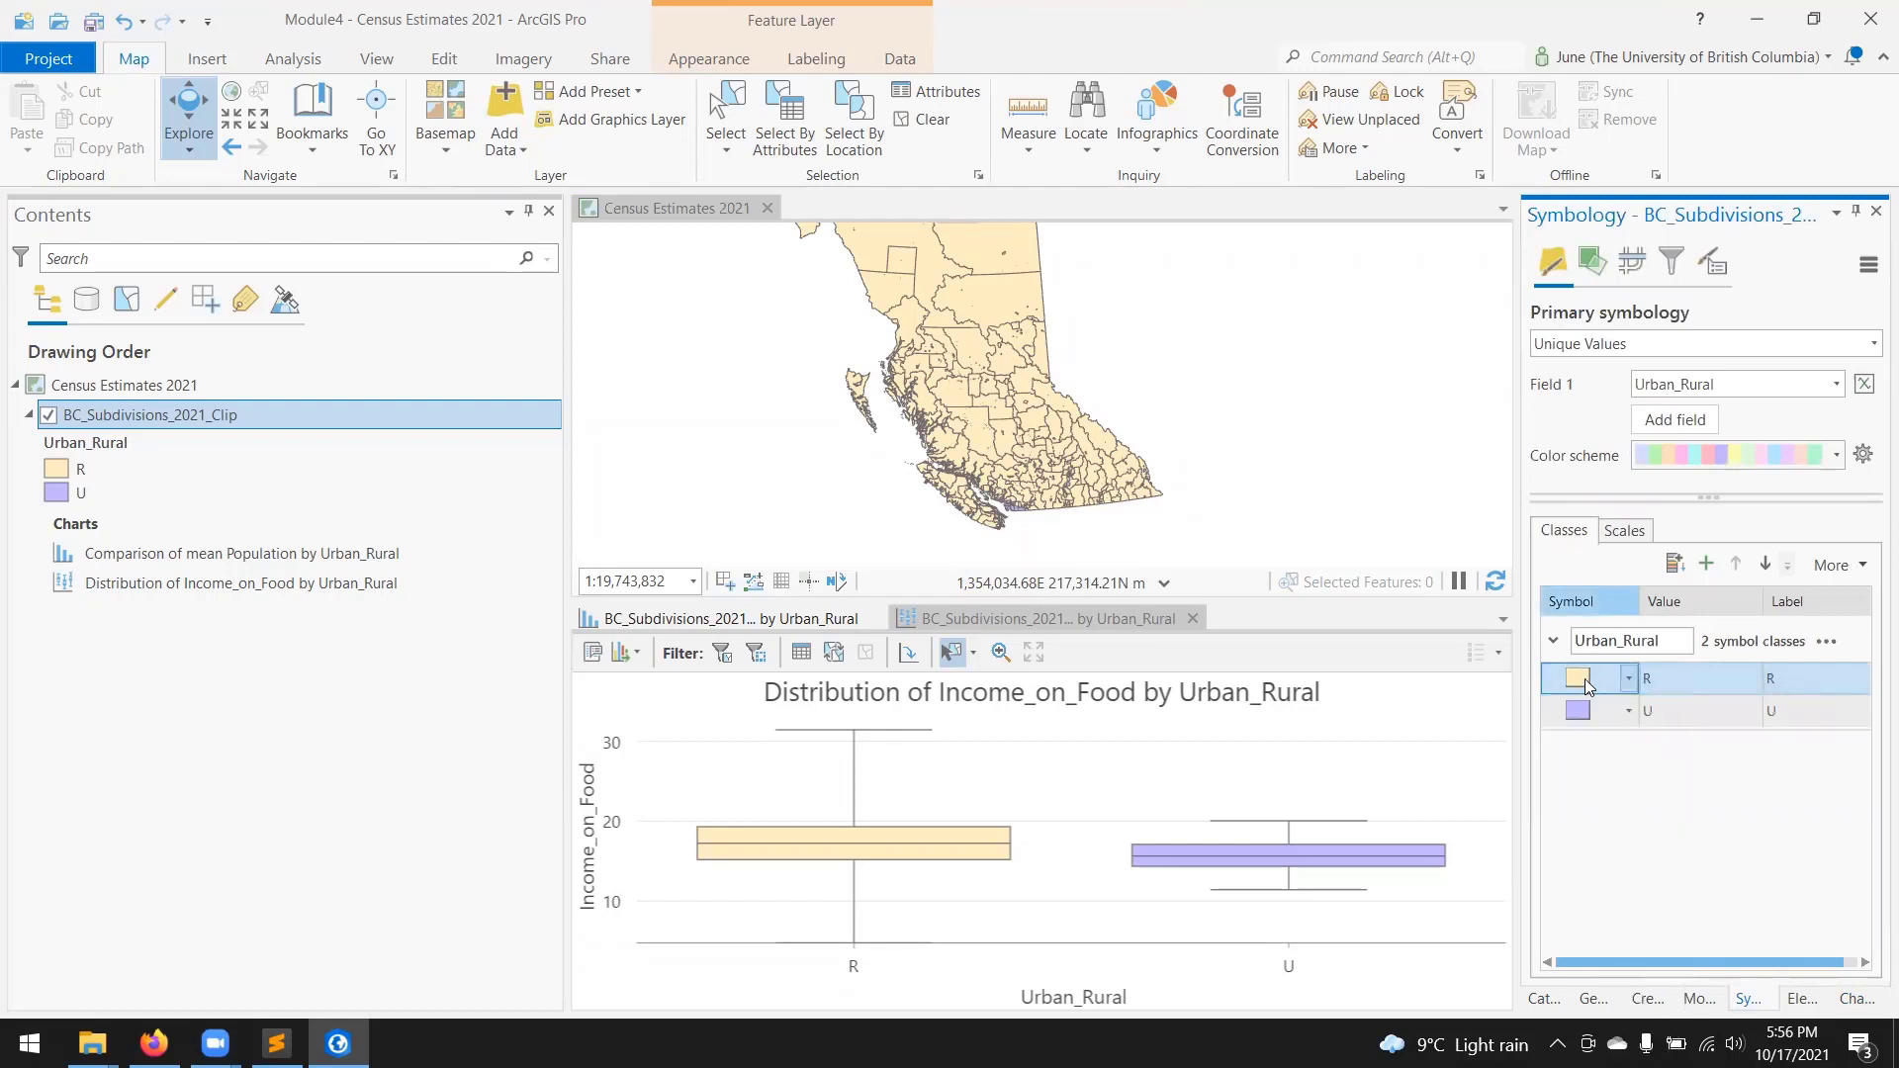
left_click(1582, 679)
left_click(1541, 253)
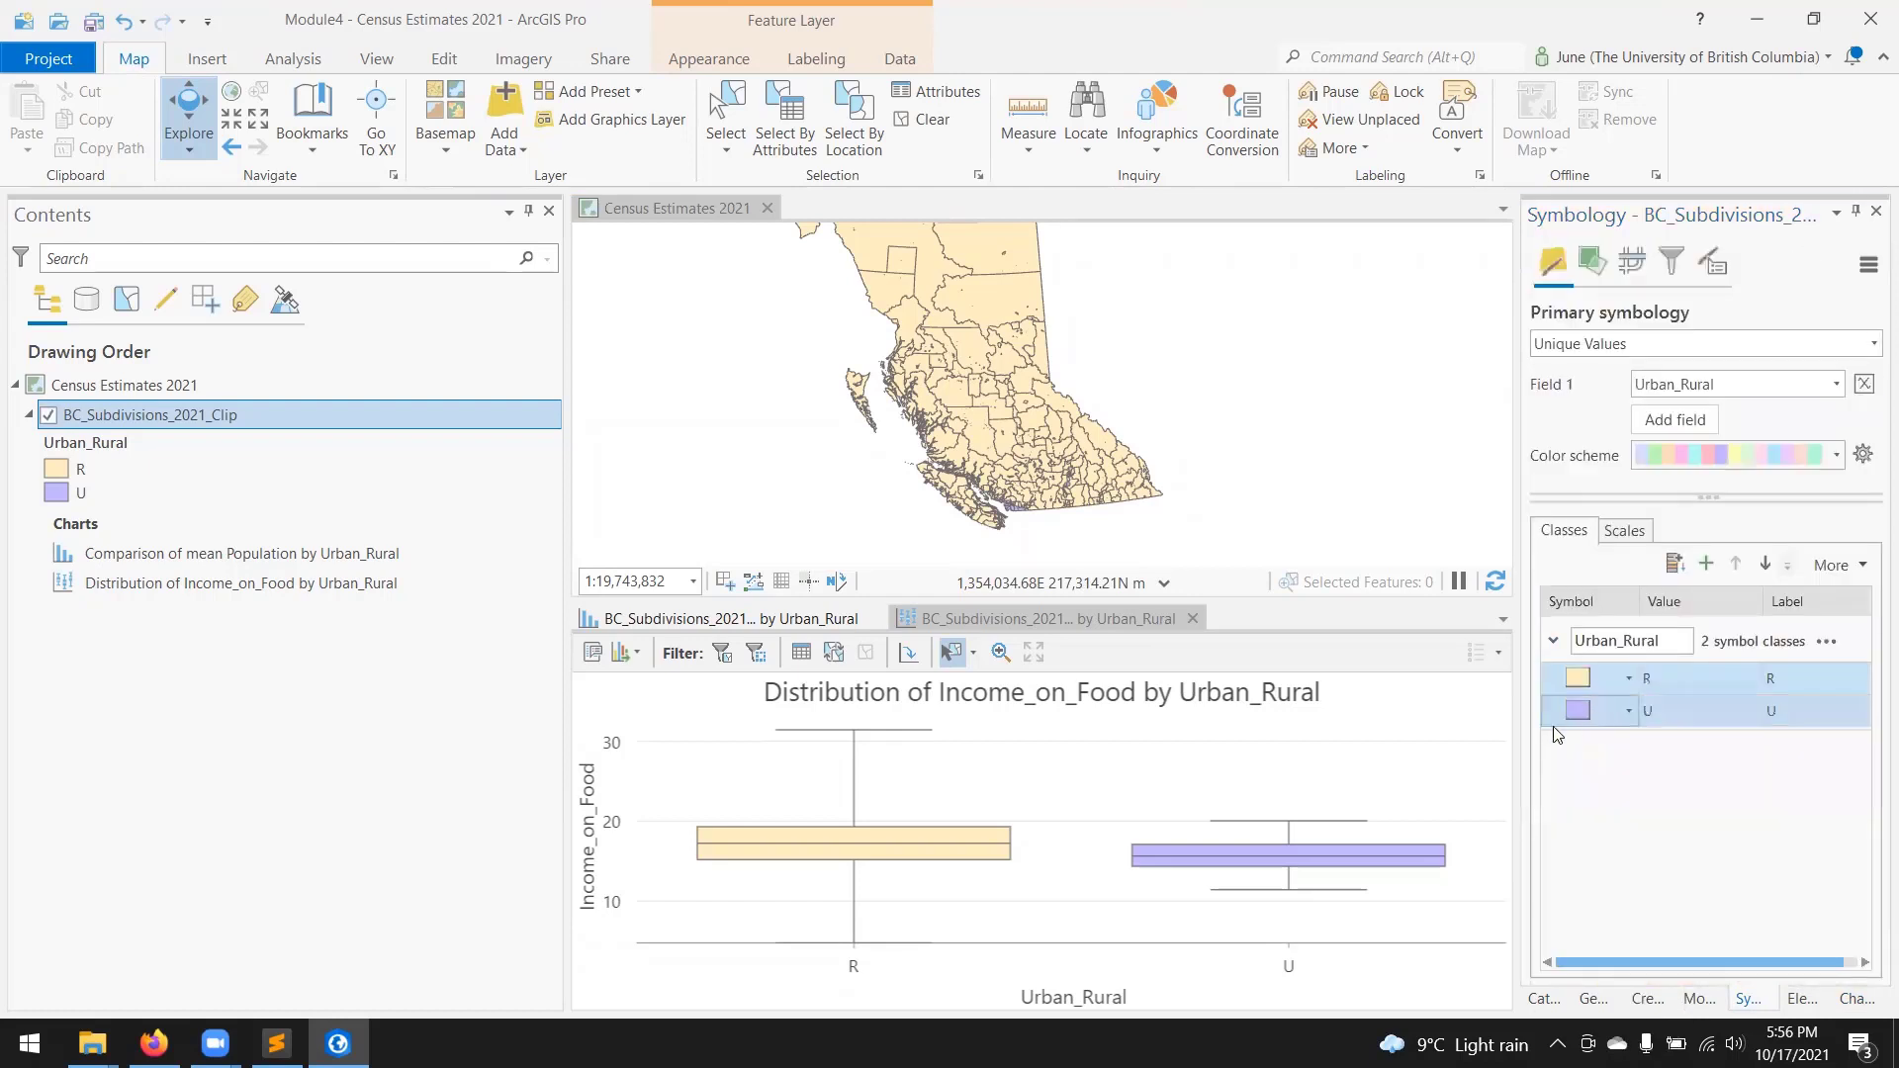
right_click(1574, 679)
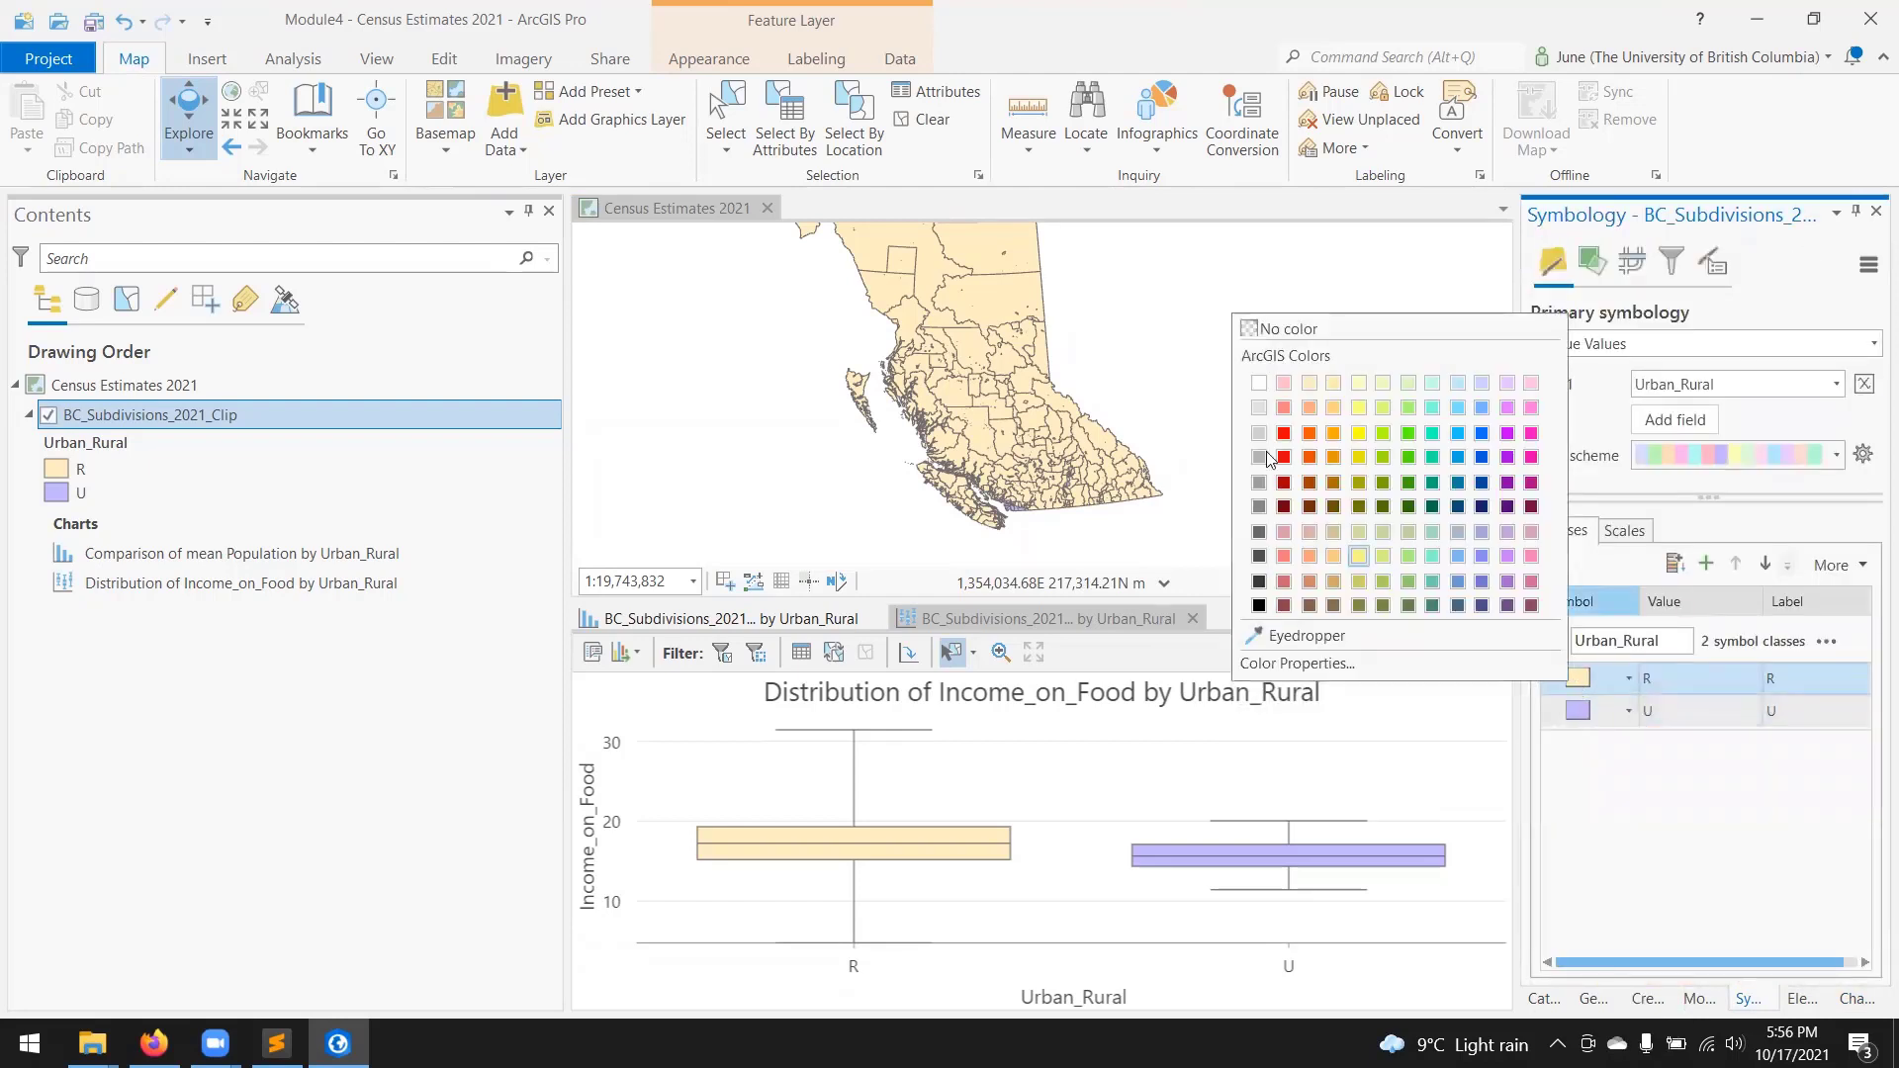
left_click(1367, 661)
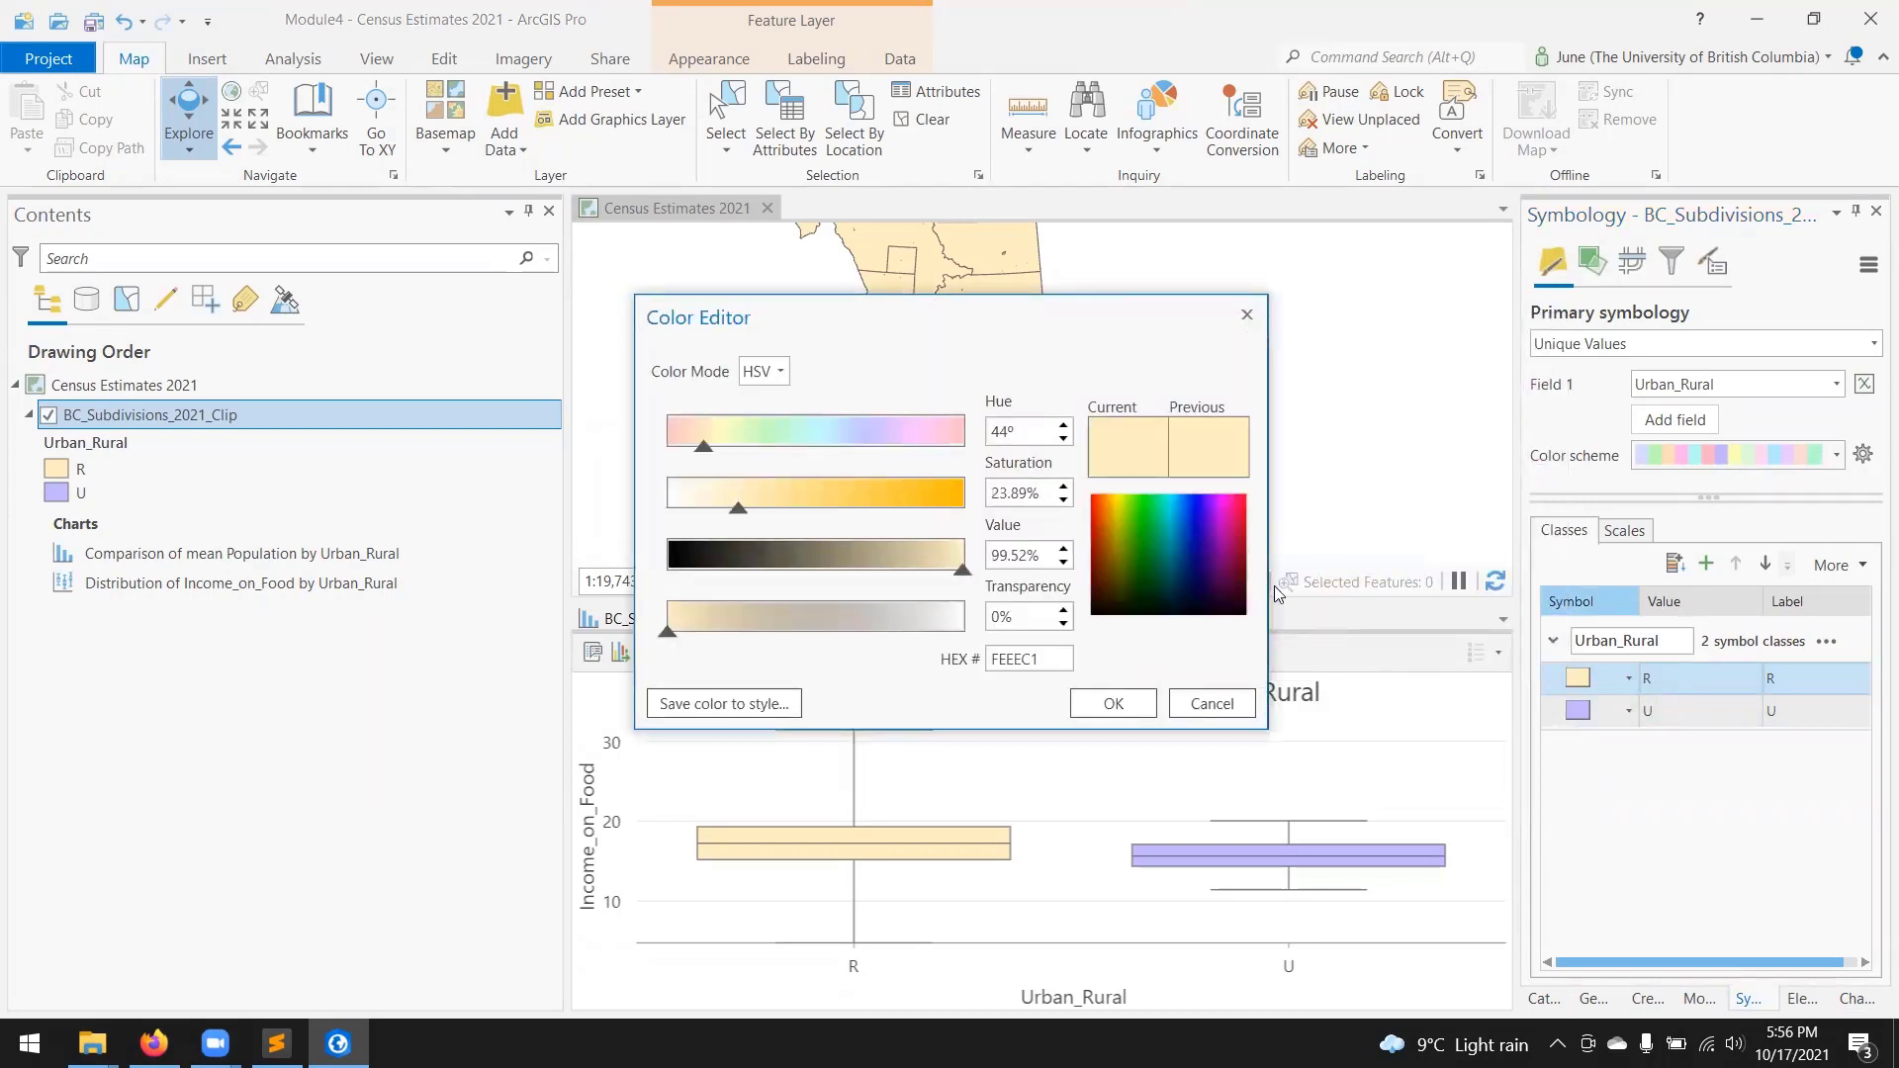
left_click_drag(703, 443, 957, 446)
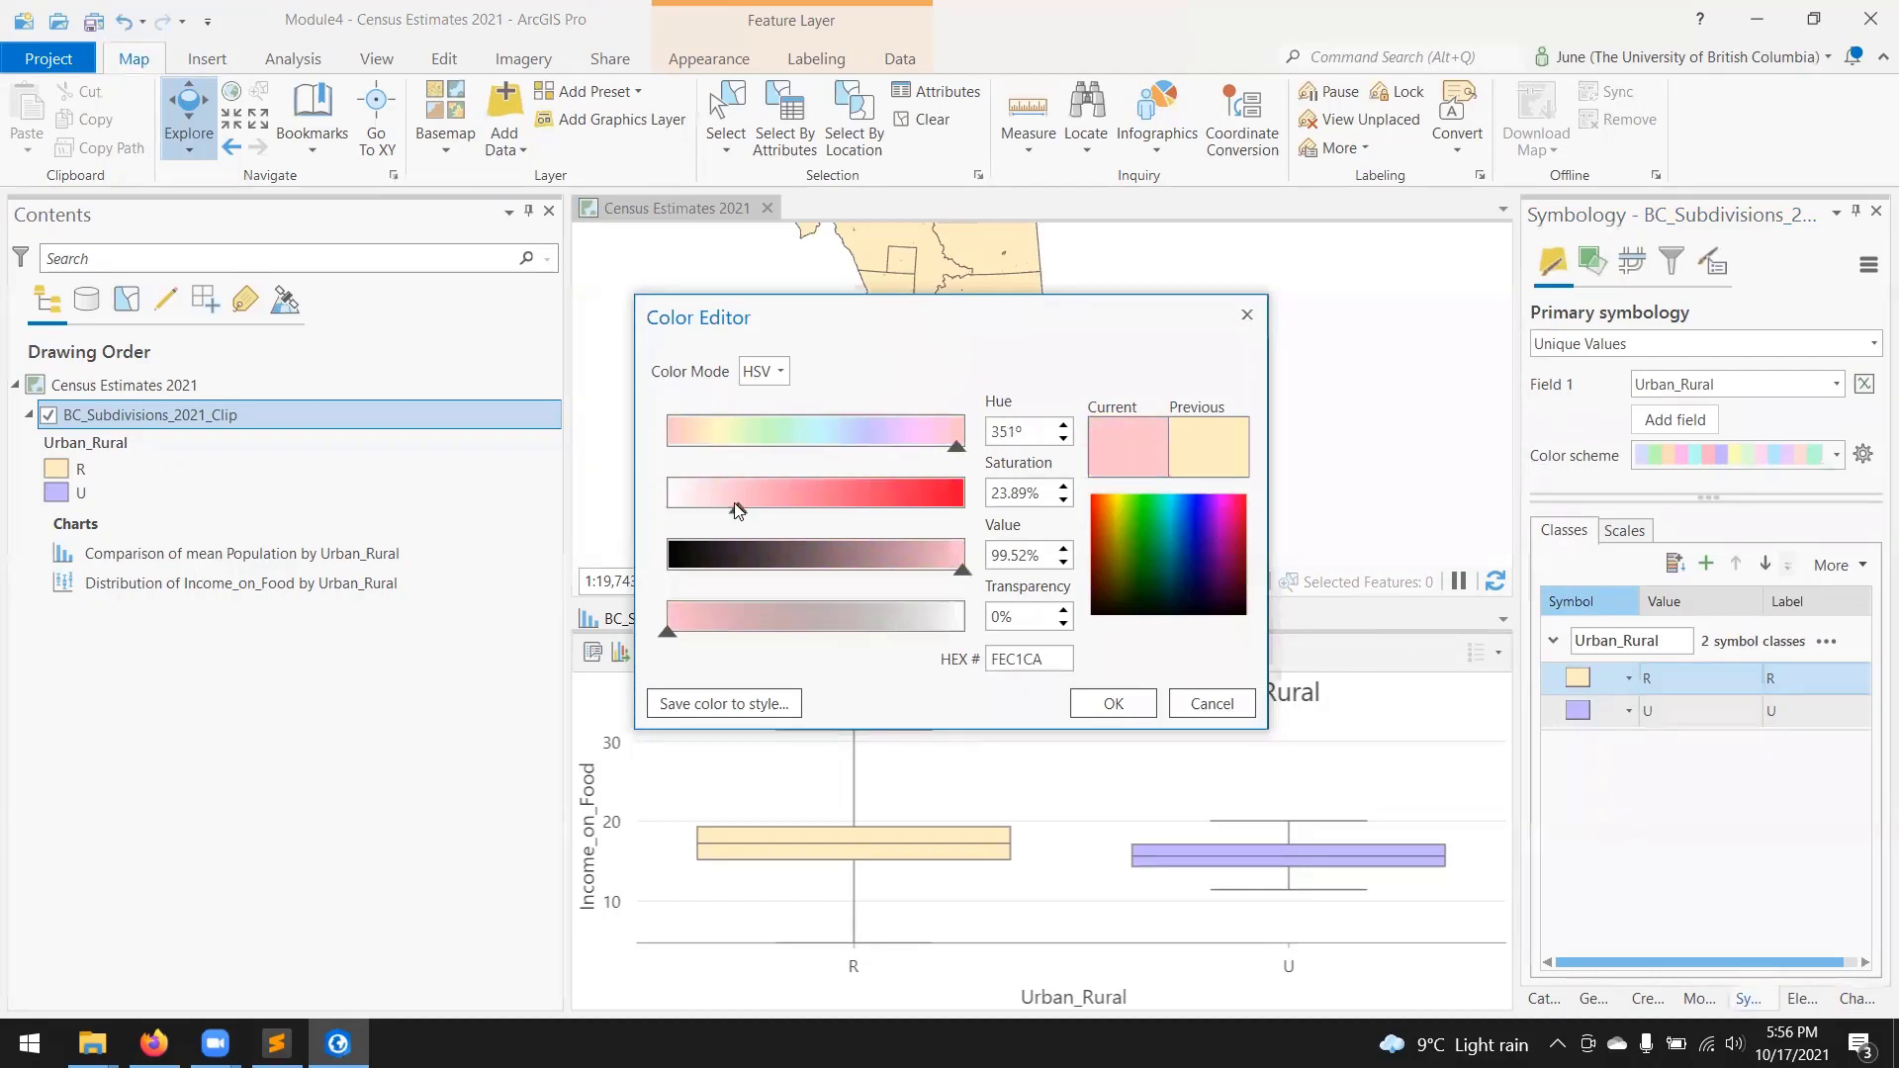
left_click_drag(739, 506, 817, 508)
left_click_drag(962, 570, 822, 581)
left_click_drag(671, 631, 843, 625)
Step: Switch to Firefox and examine the class count options and hex codes of ColorBrewer's 3-class Paired qualitative scheme
double_click(992, 663)
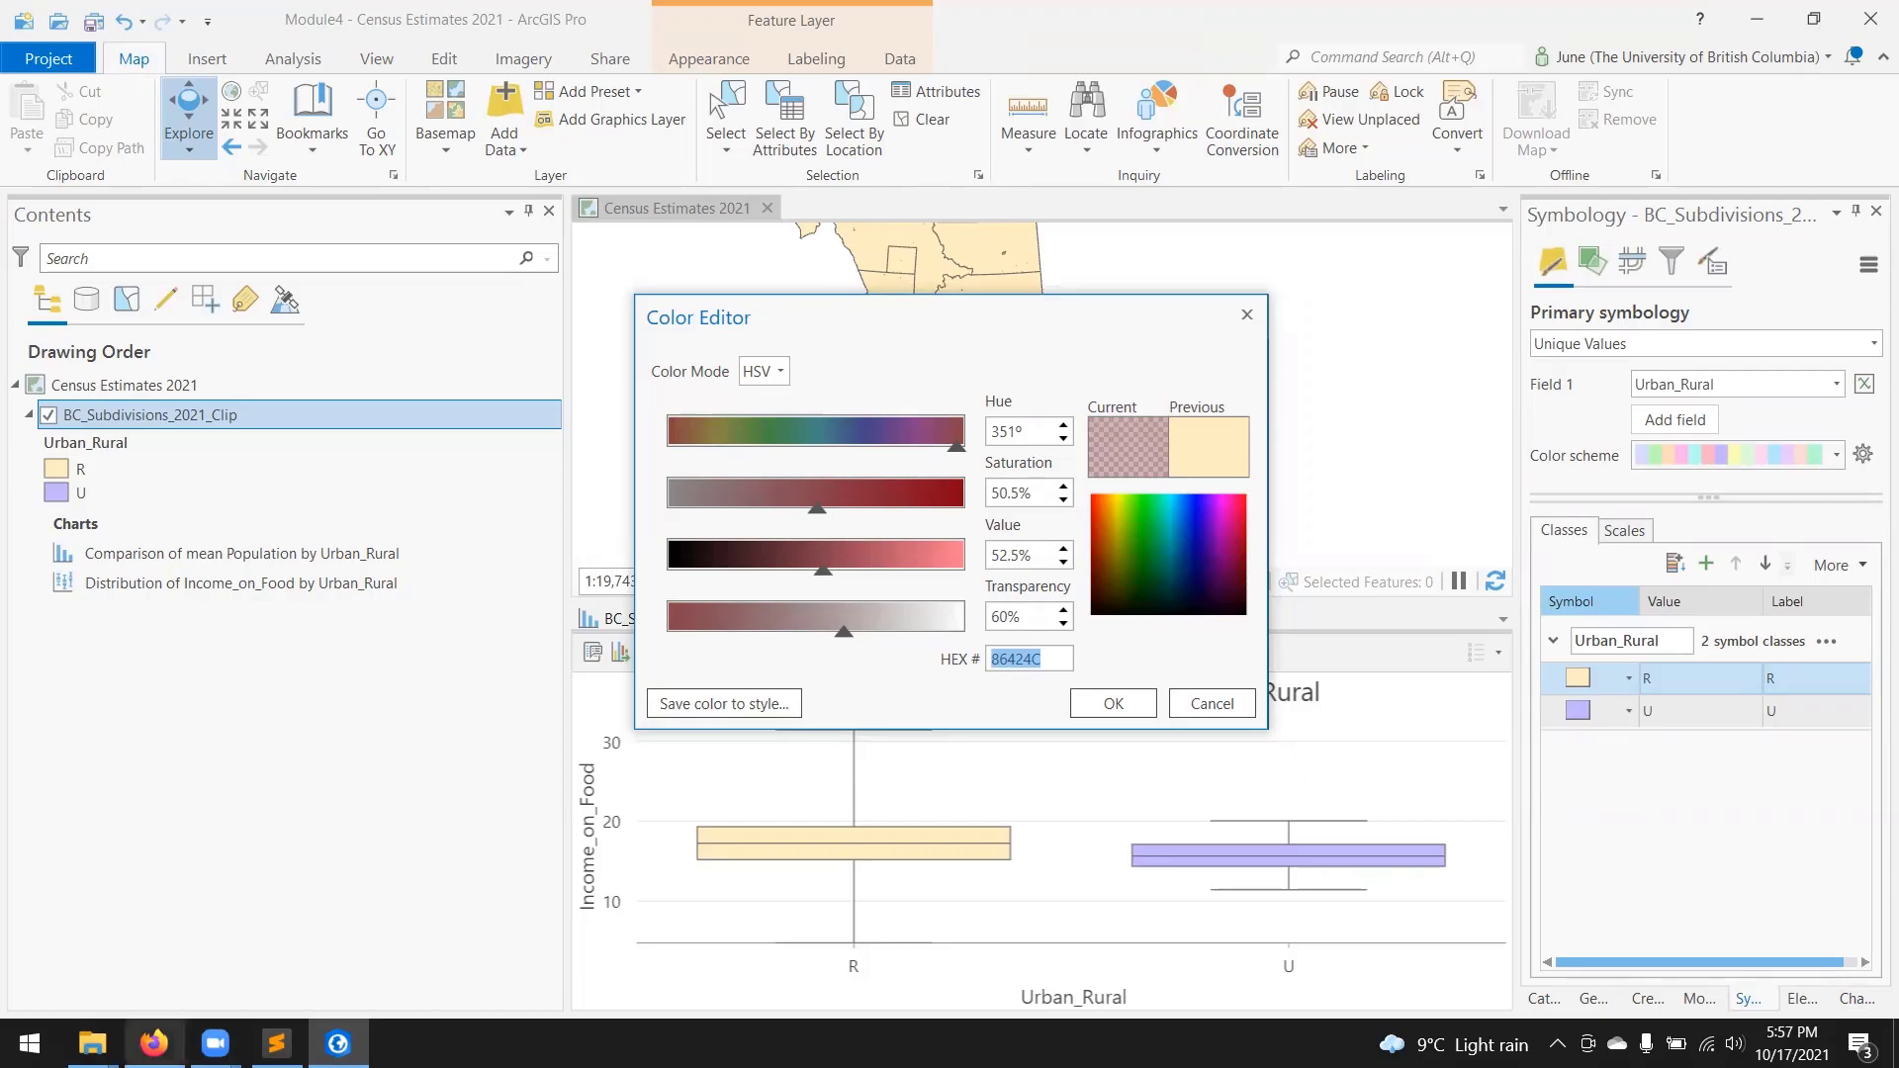
left_click(154, 1044)
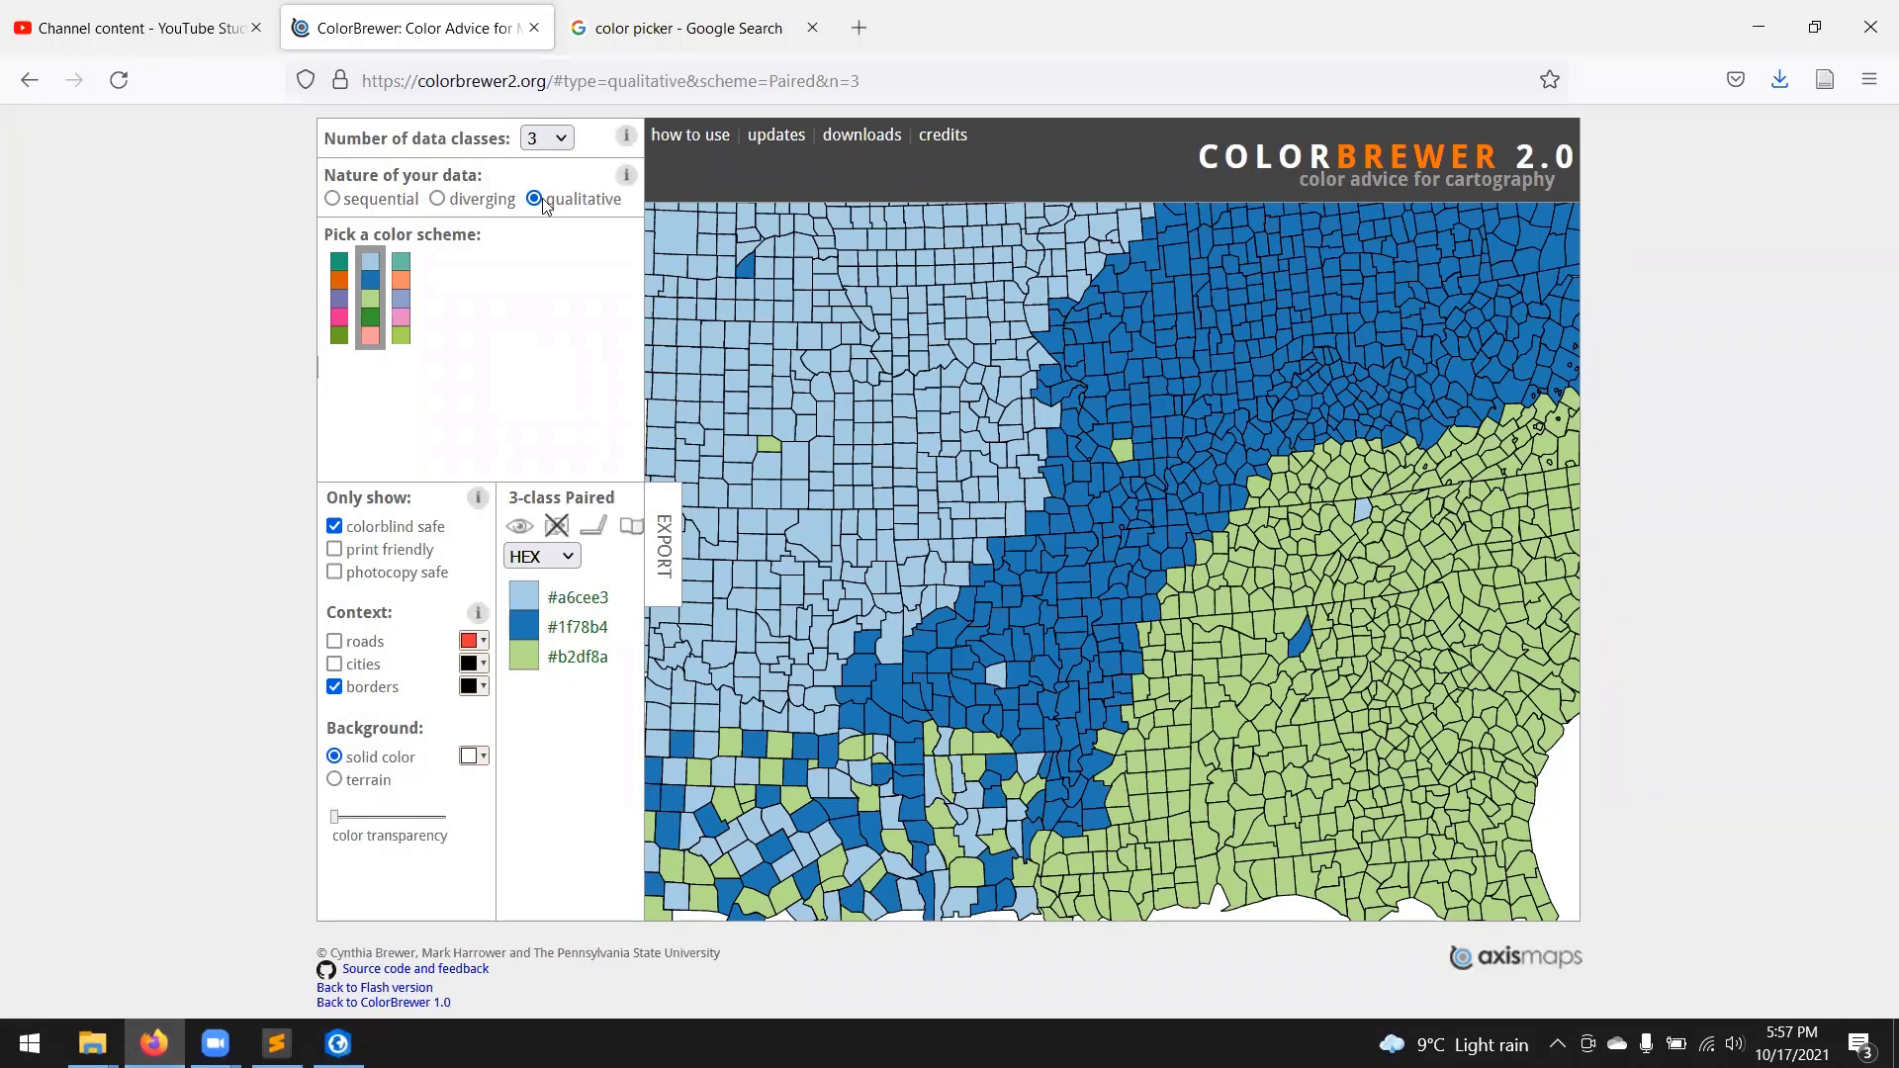
left_click(554, 141)
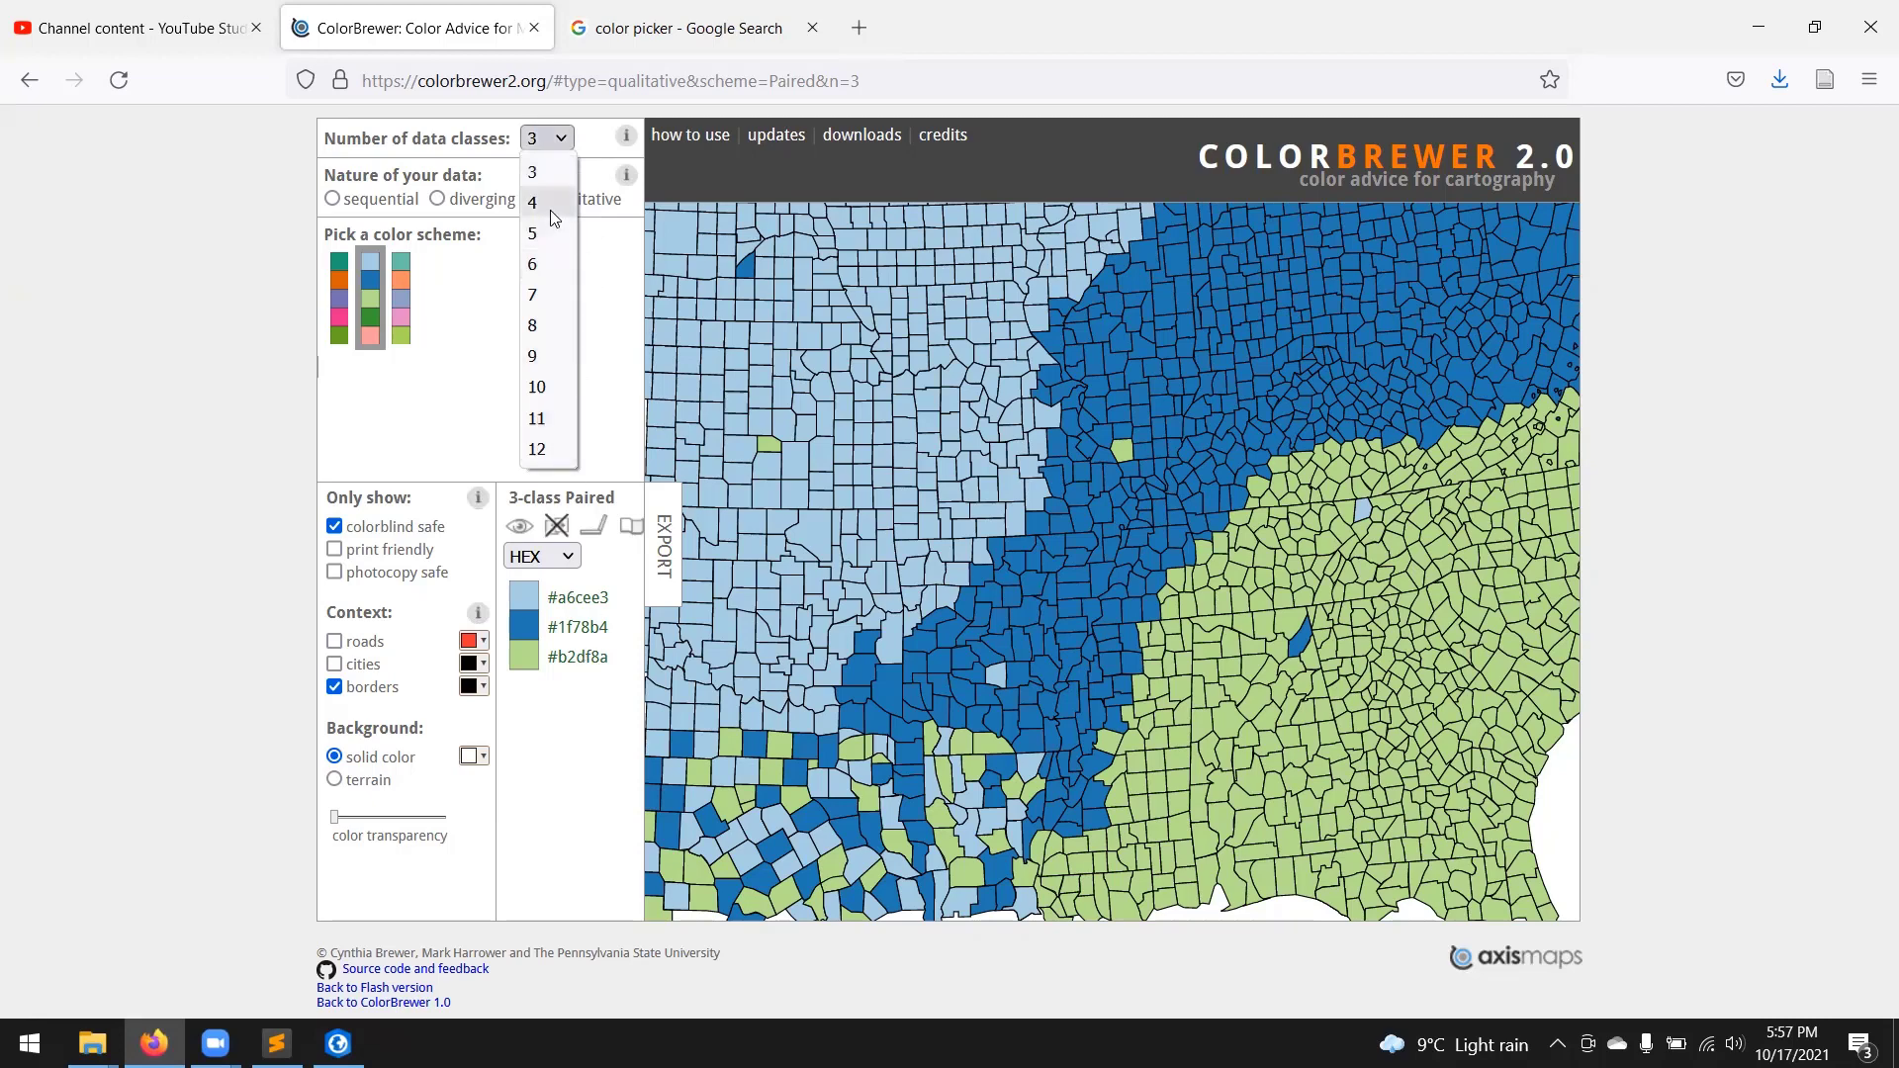
left_click(611, 306)
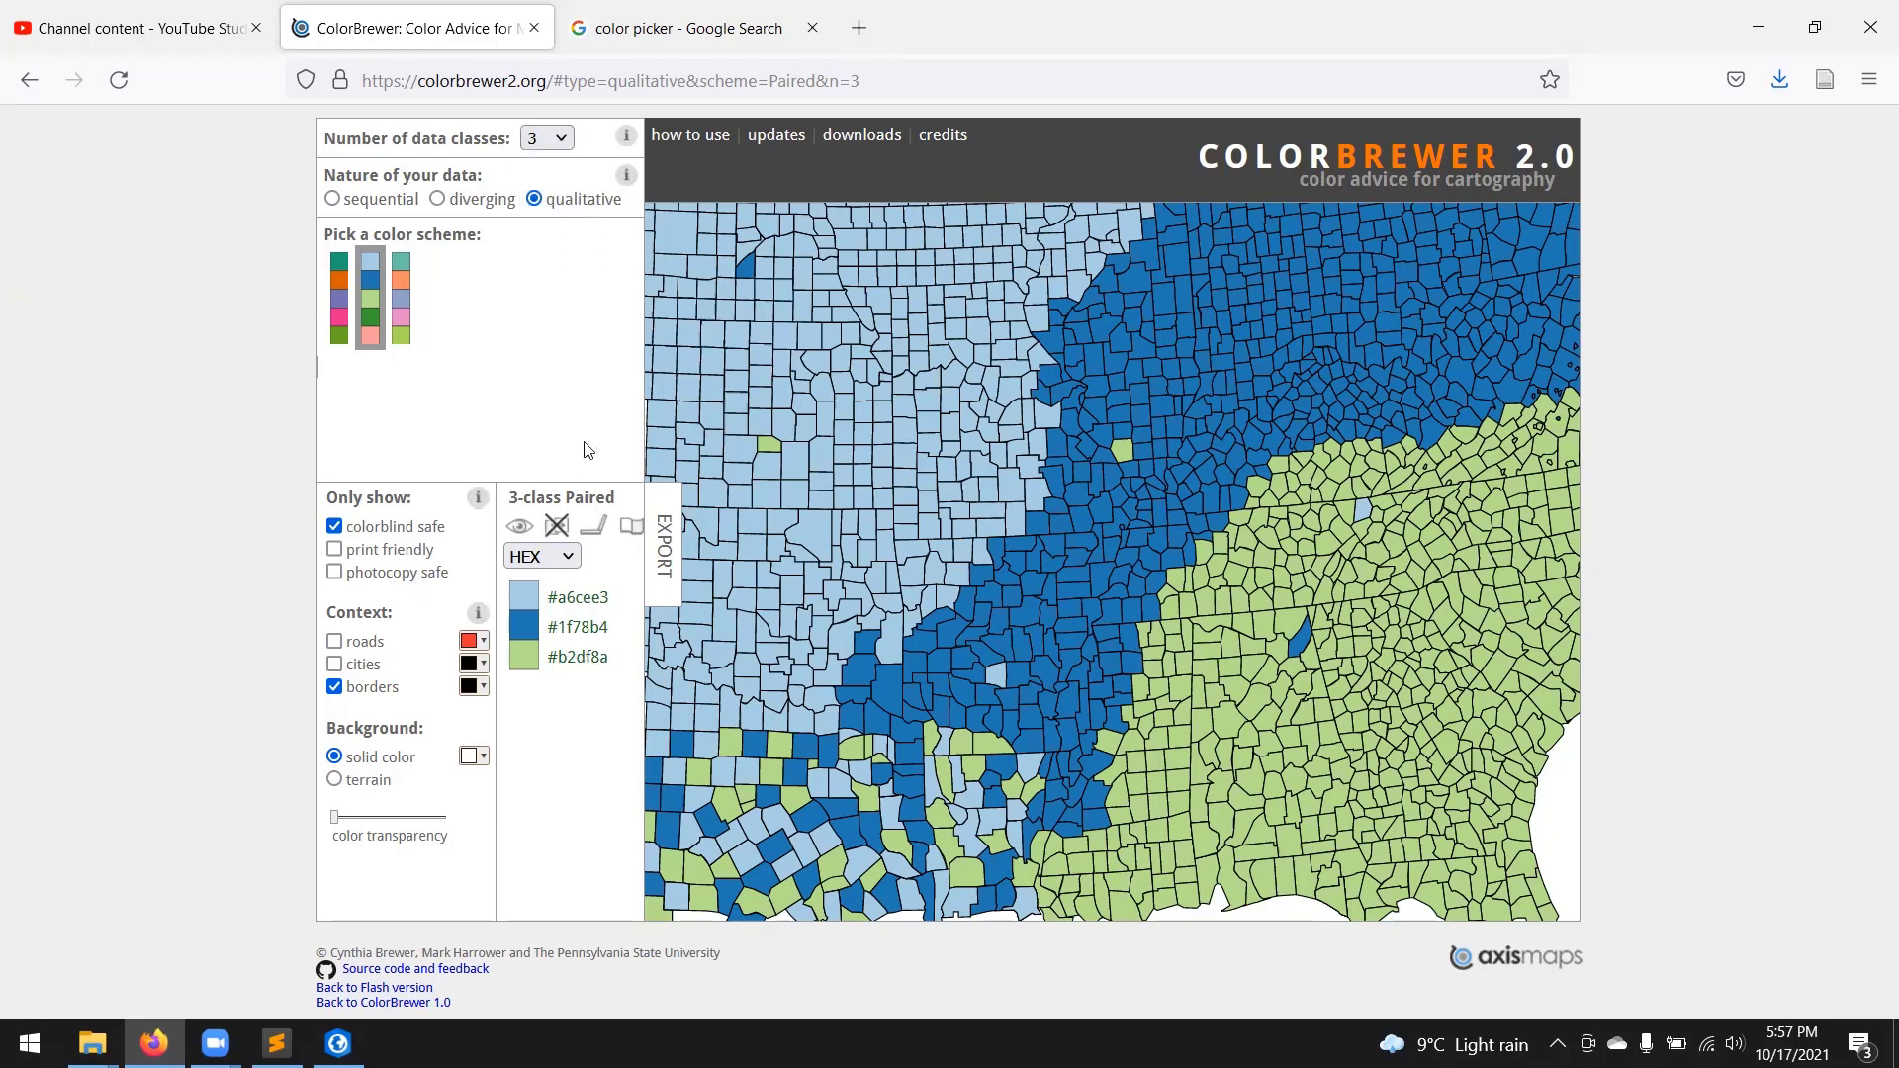
left_click_drag(600, 657, 662, 673)
left_click(557, 657)
Step: Pick the light green #90deae in Google's colour picker and apply it as the R class colour in ArcGIS Pro
left_click(654, 8)
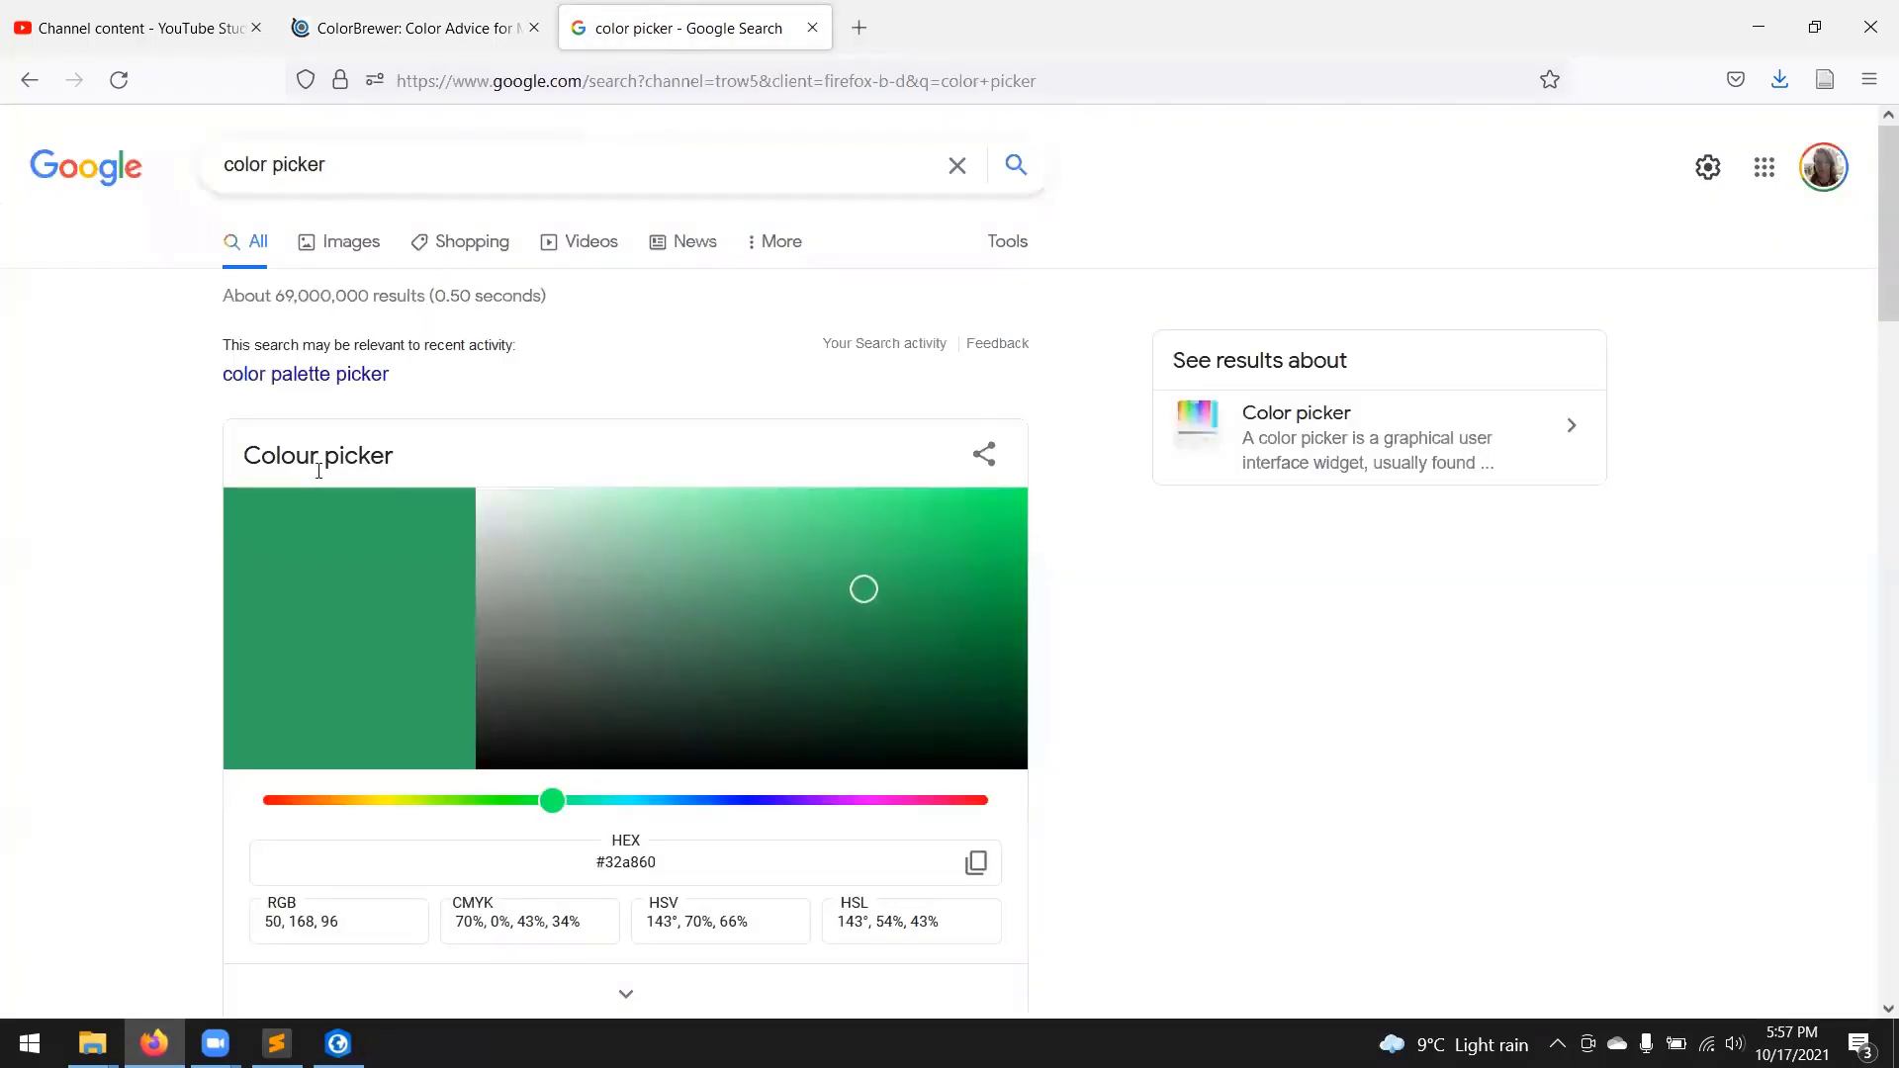
left_click_drag(852, 585, 672, 529)
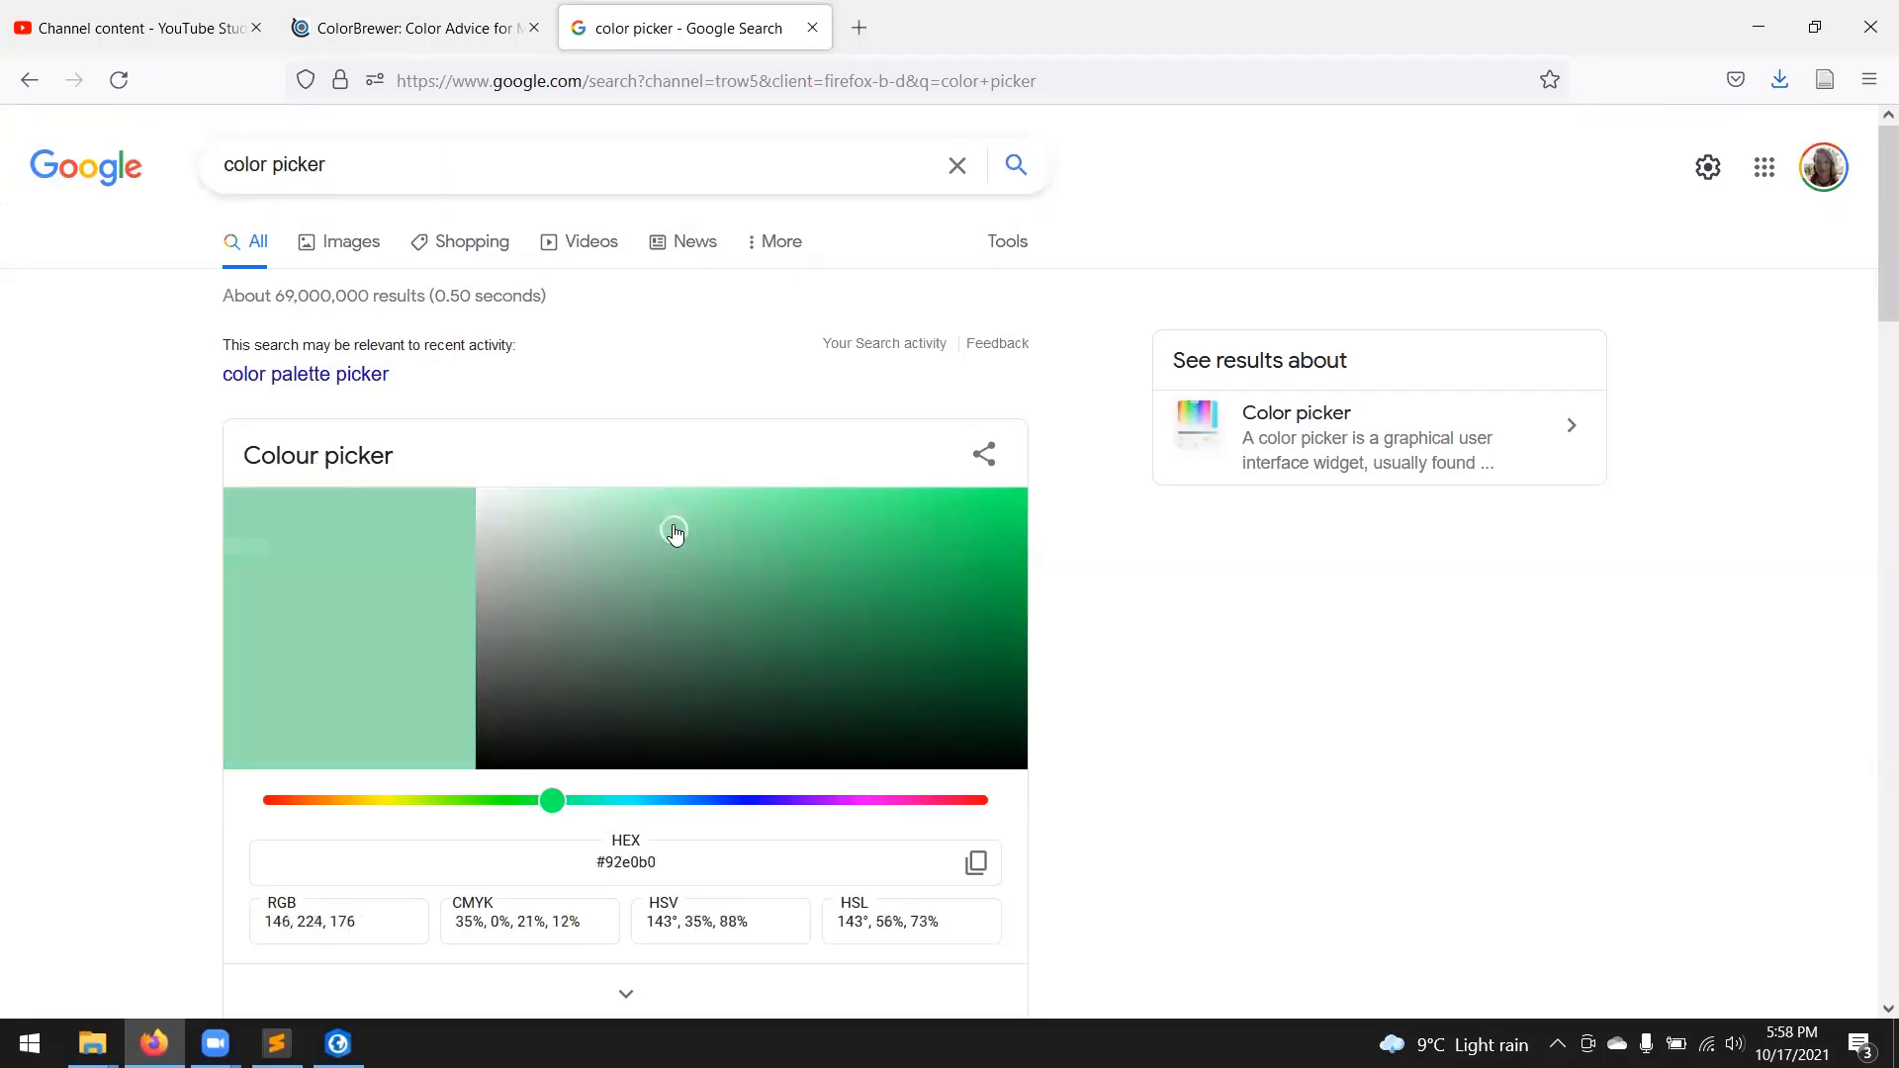
left_click_drag(678, 861, 571, 858)
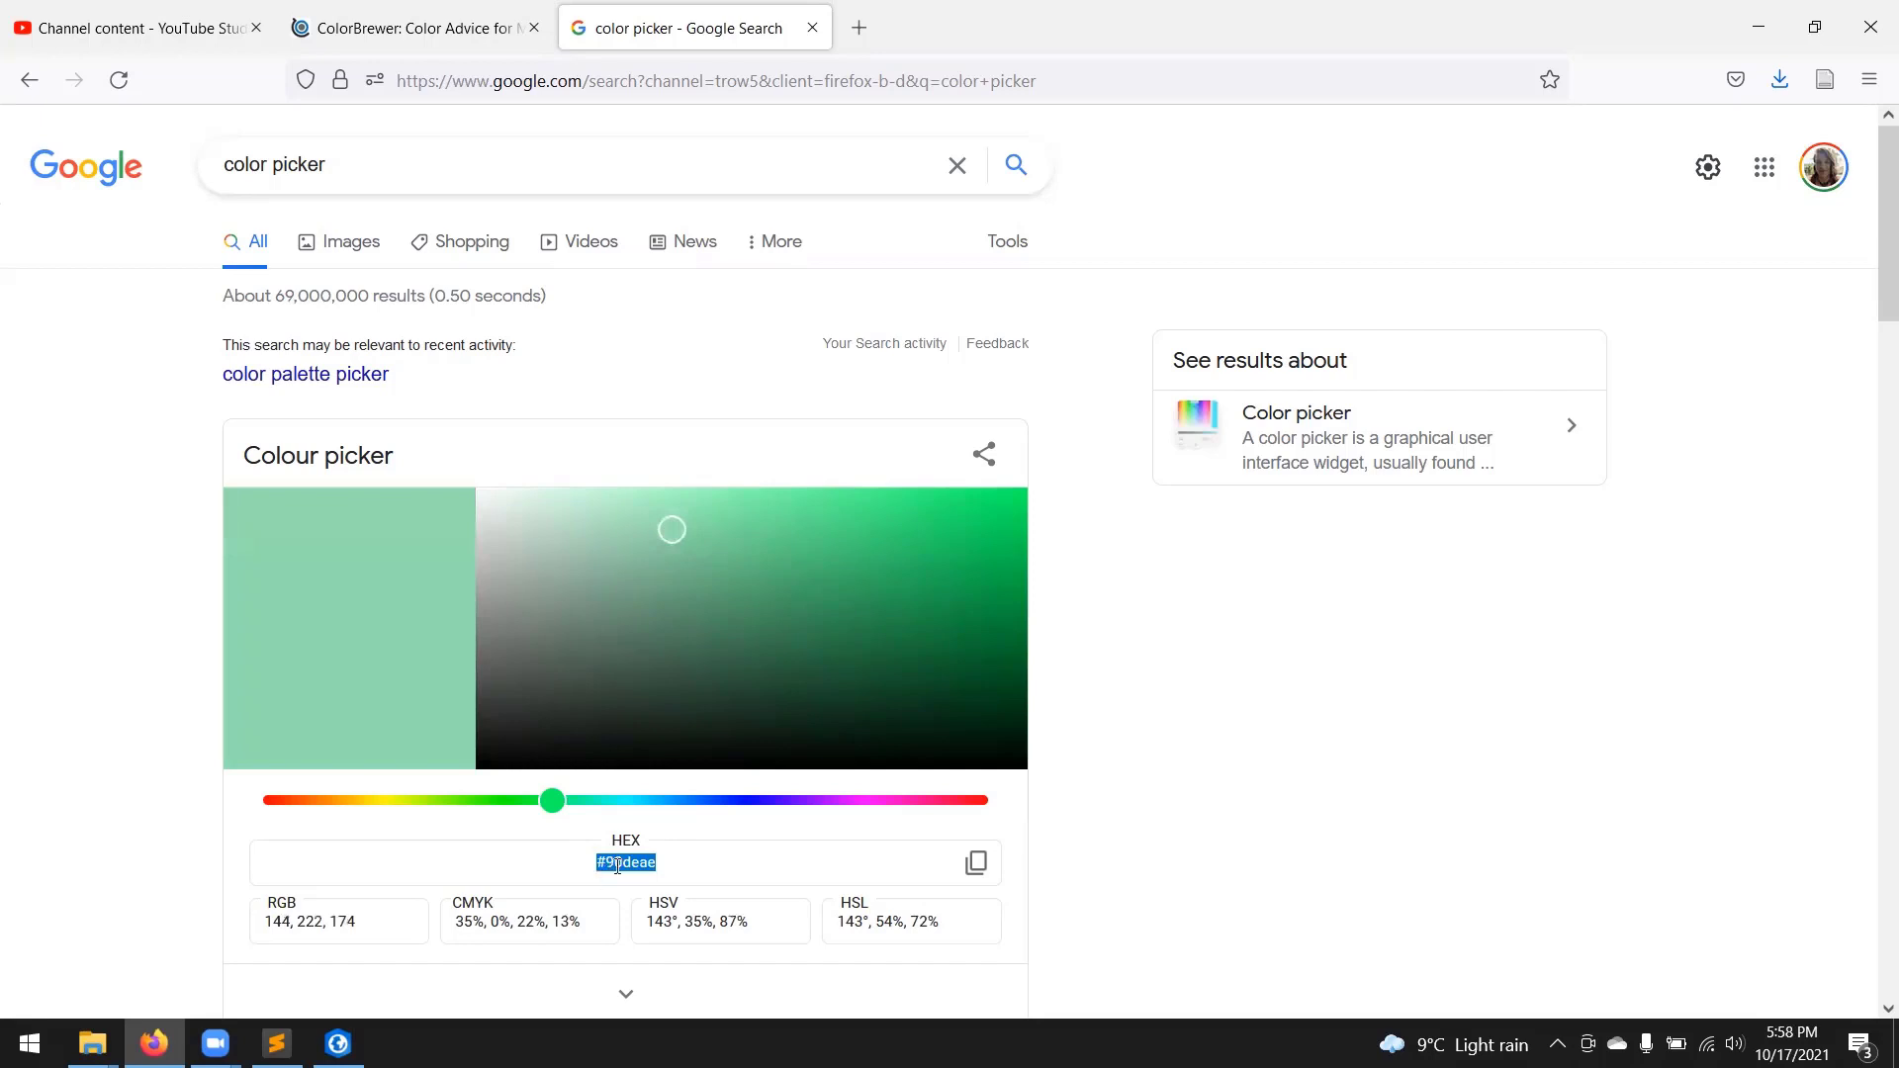
right_click(617, 866)
left_click(690, 522)
key("alt+Tab")
key("ctrl+v")
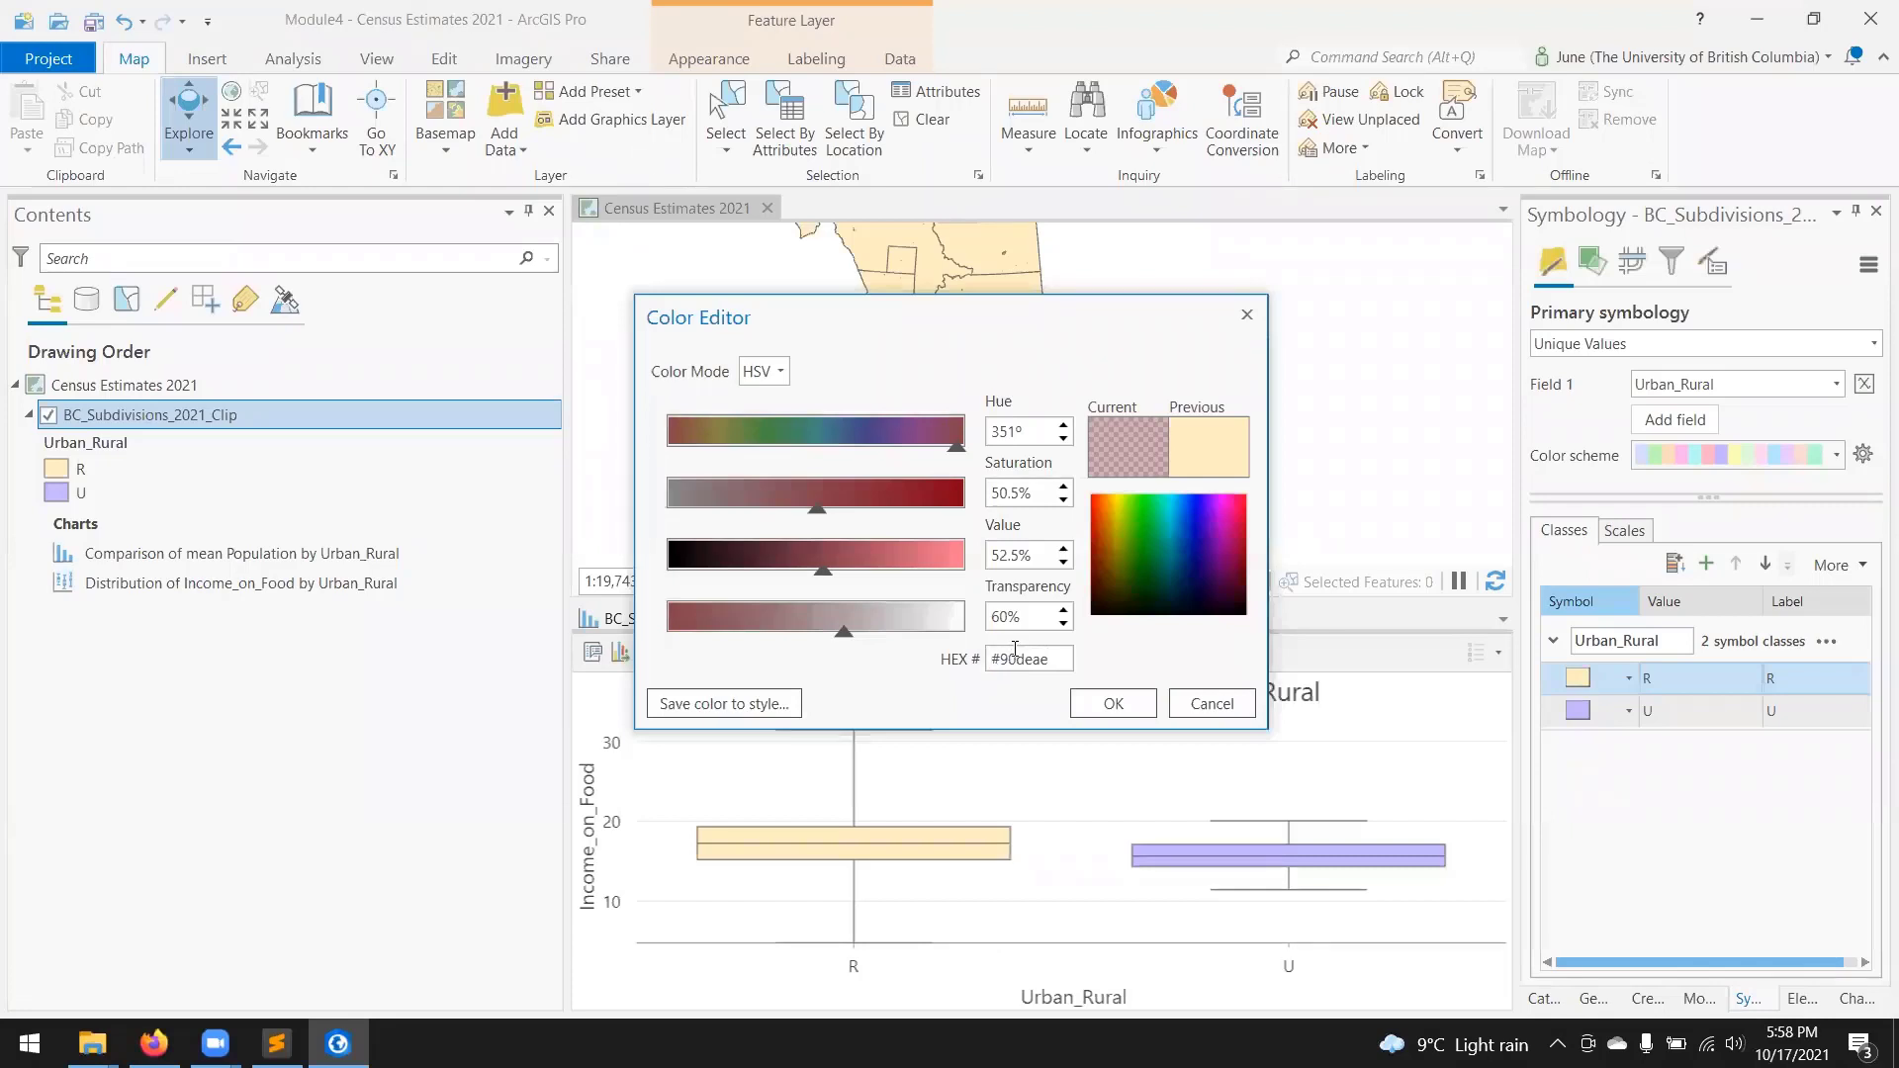
left_click(1138, 697)
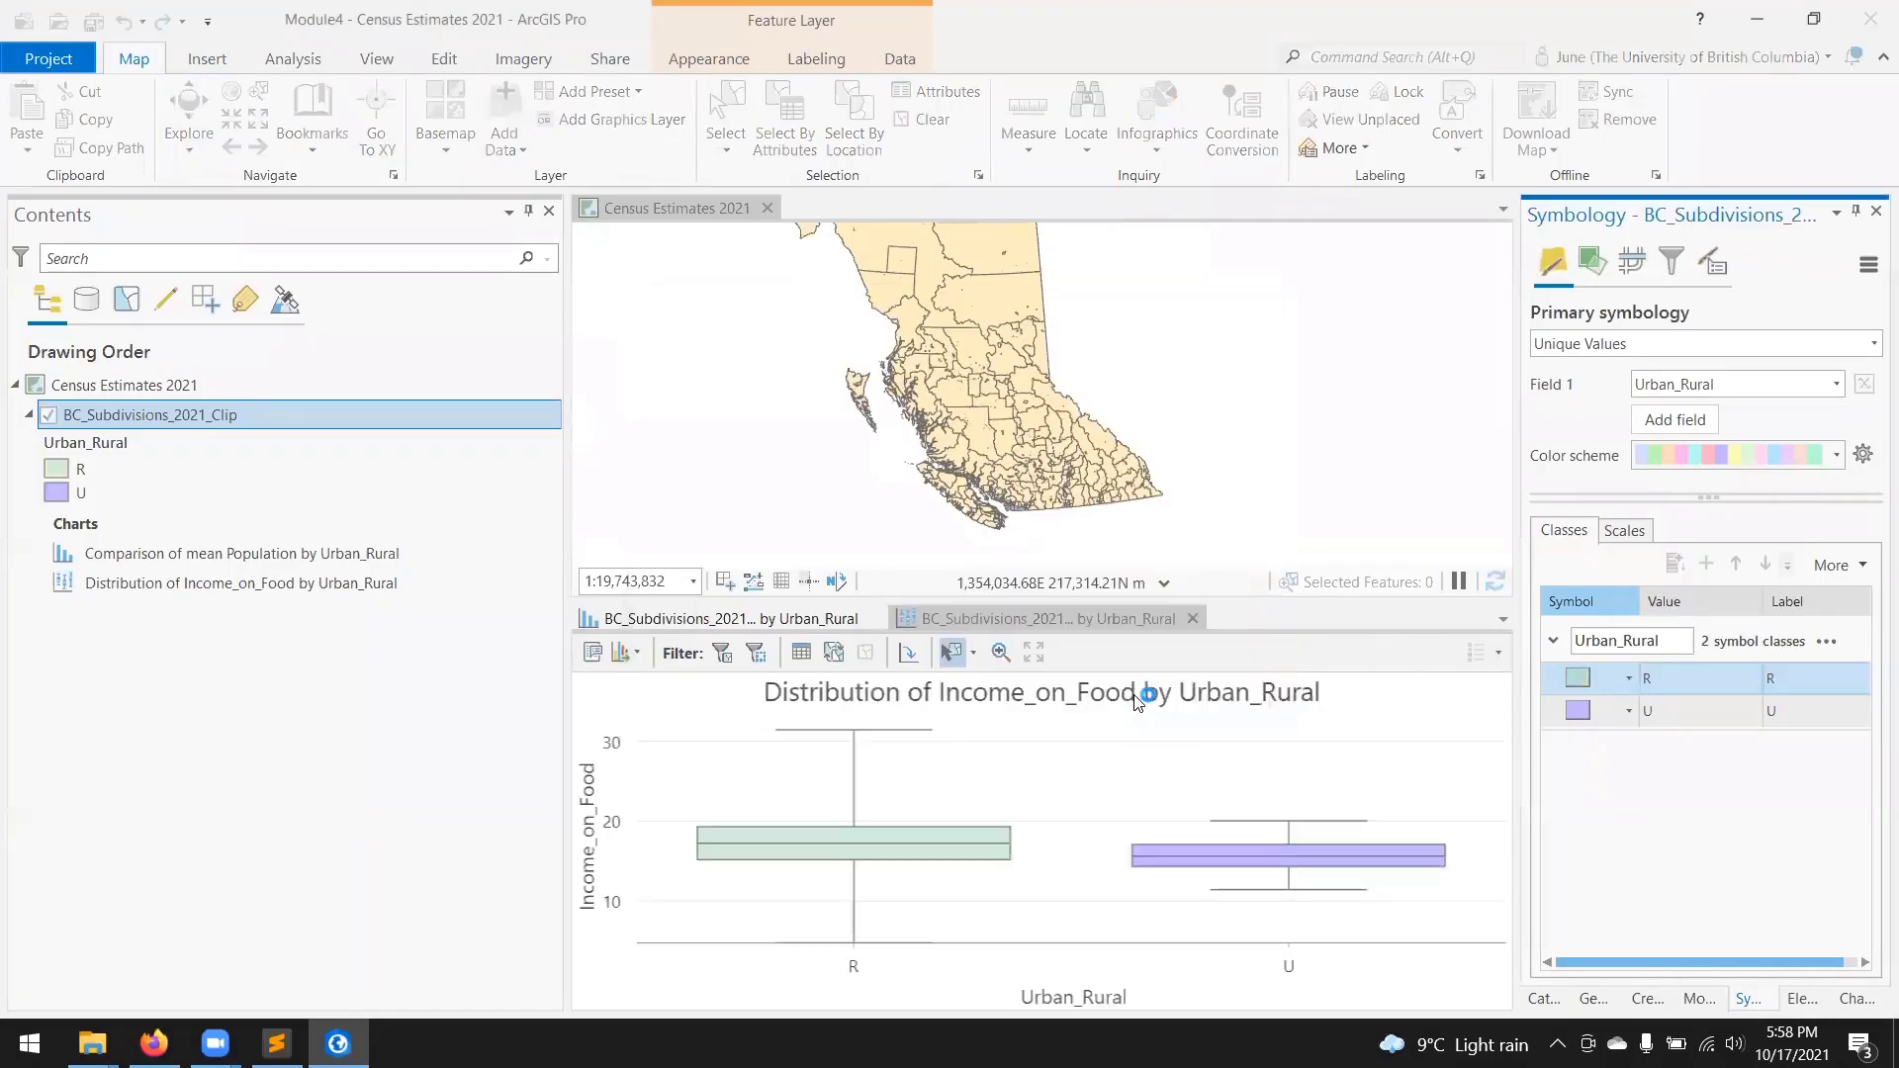
Step: Recolour the U class in ArcGIS Pro with the light blue #9bcfe8 picked in Google's colour picker in Firefox
left_click(1620, 710)
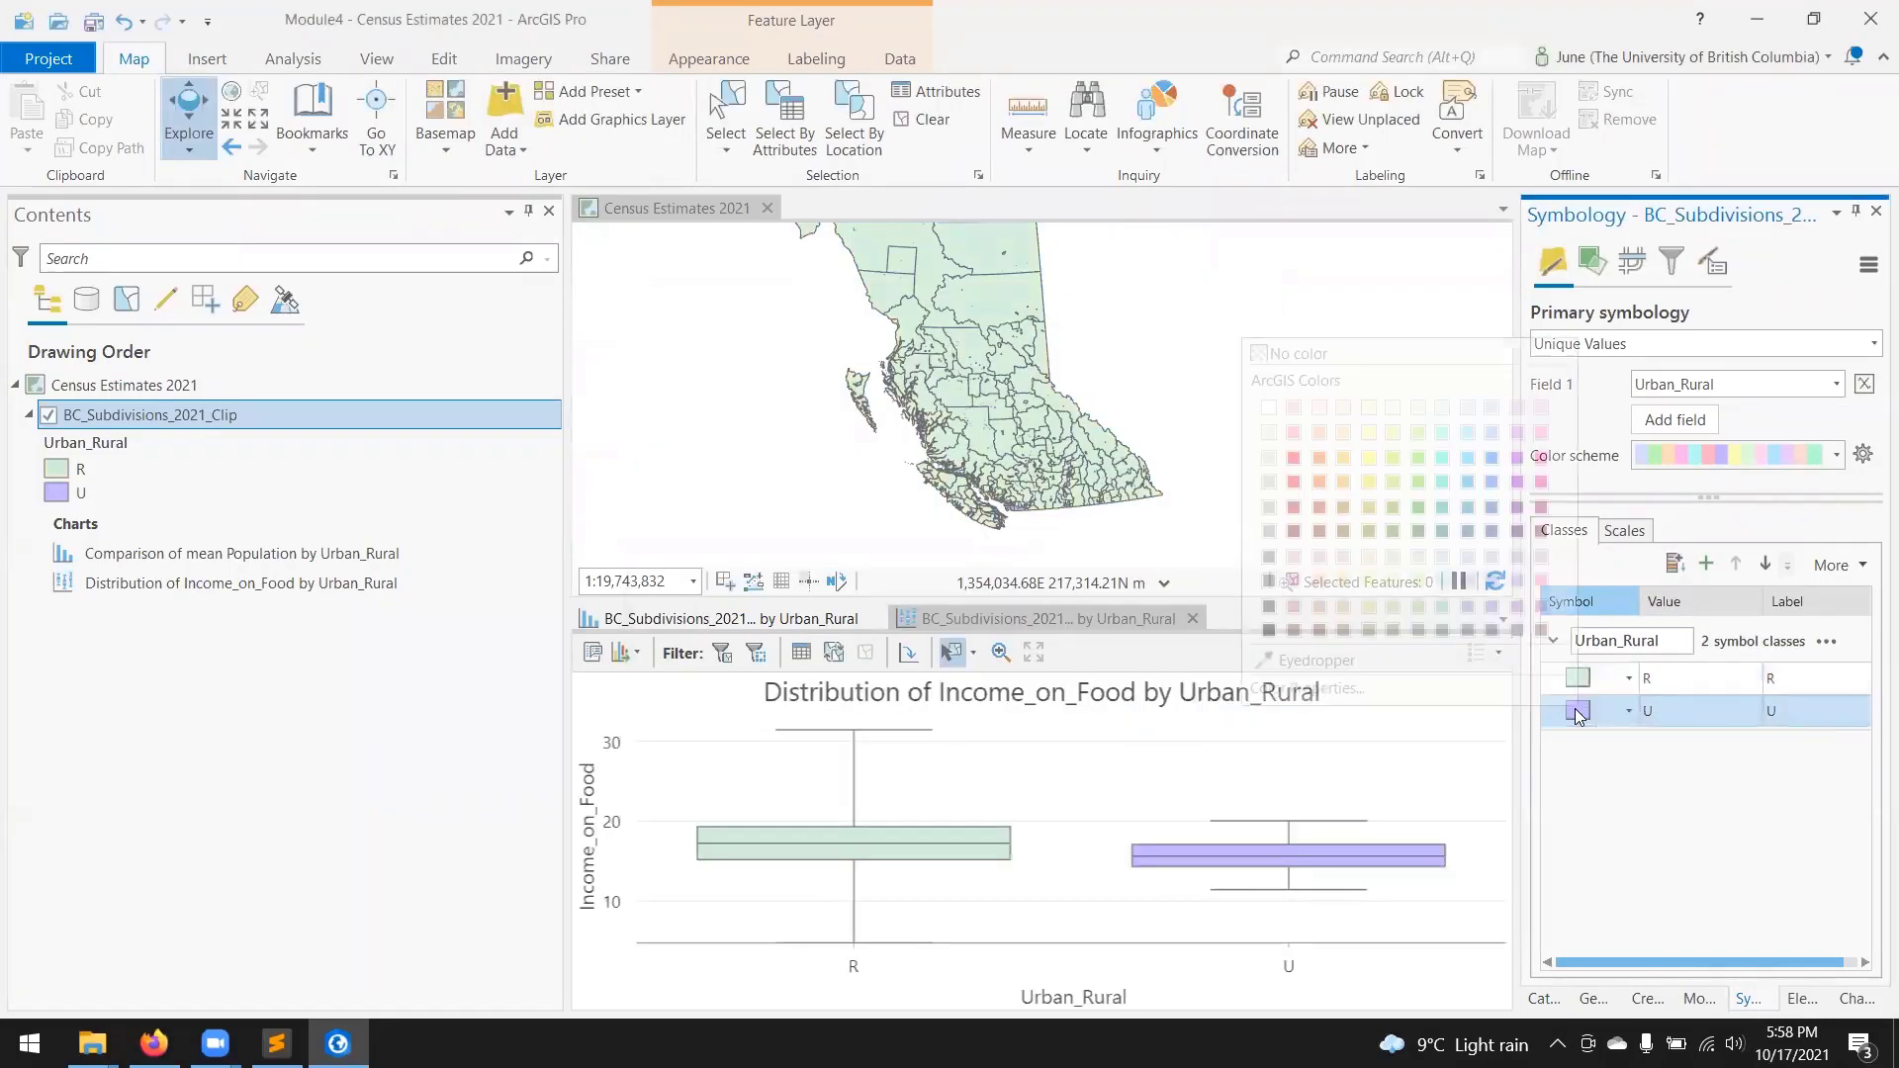
left_click(1389, 687)
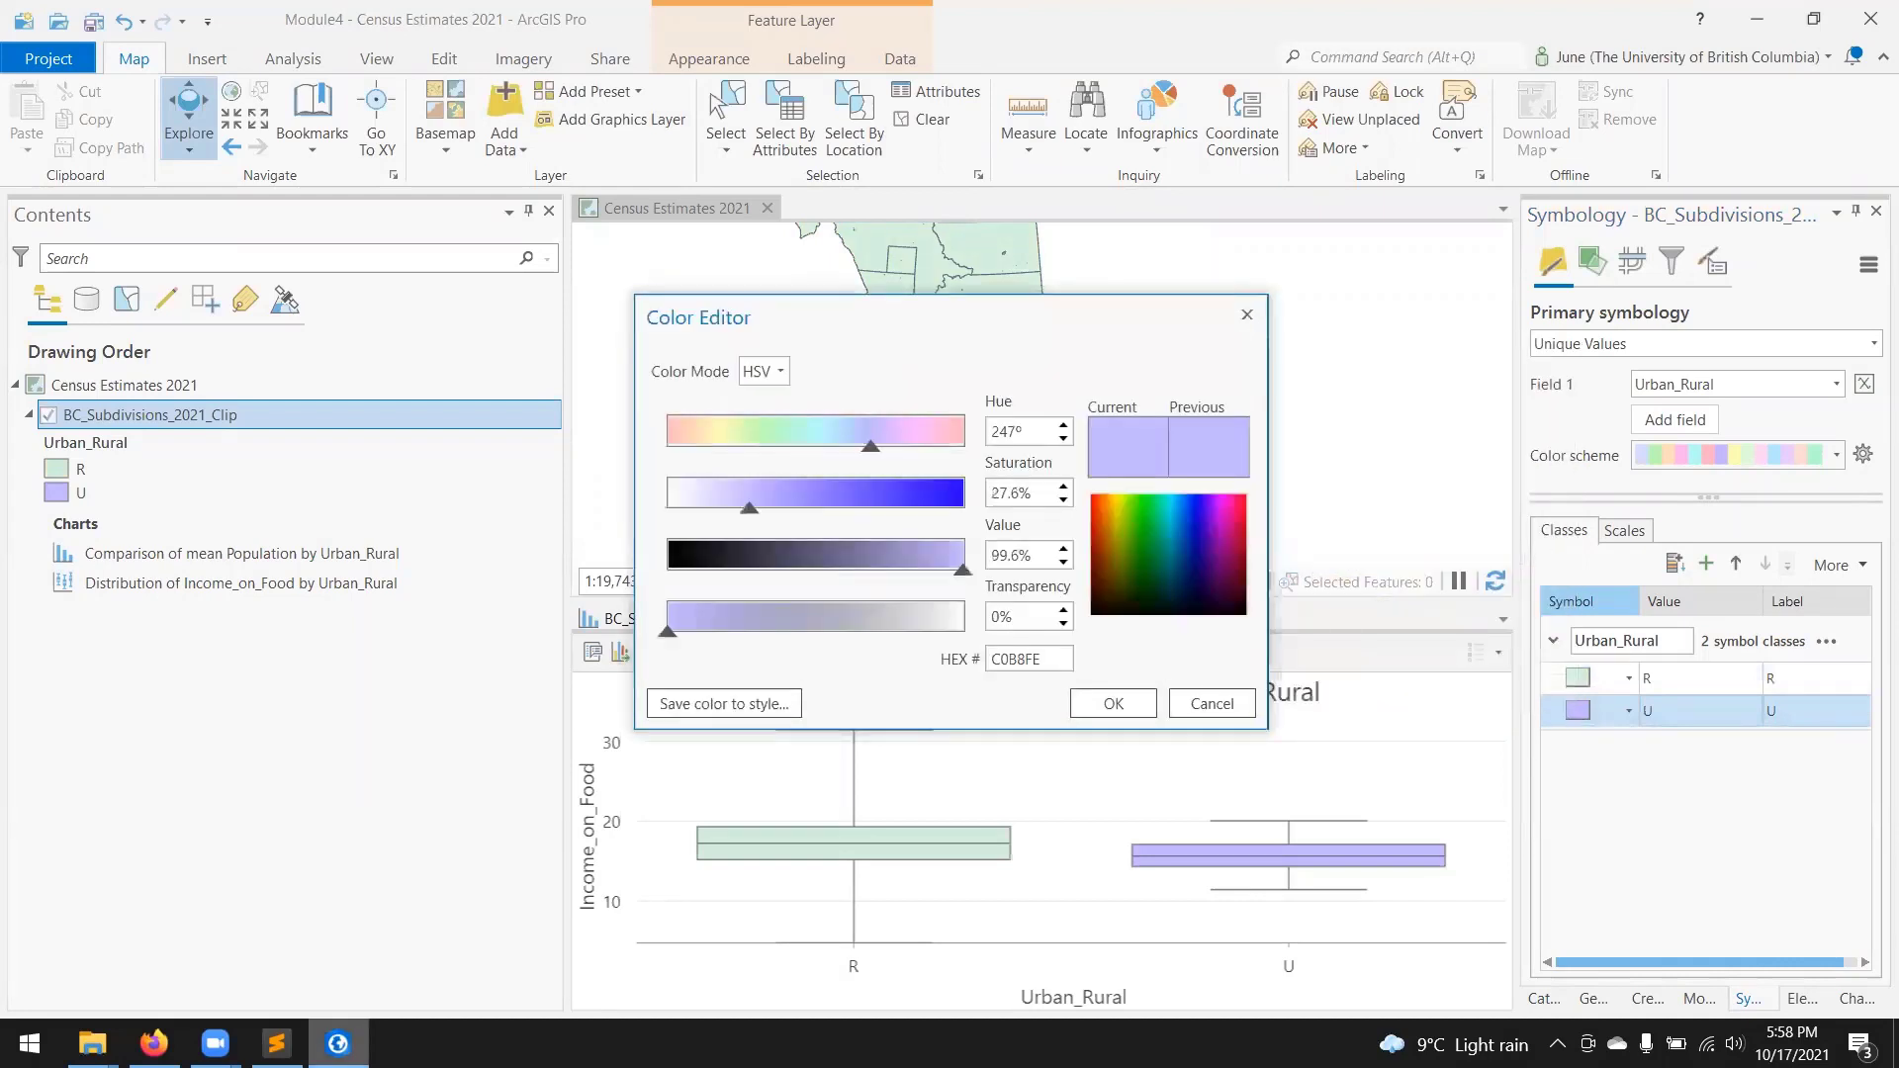
left_click(153, 1044)
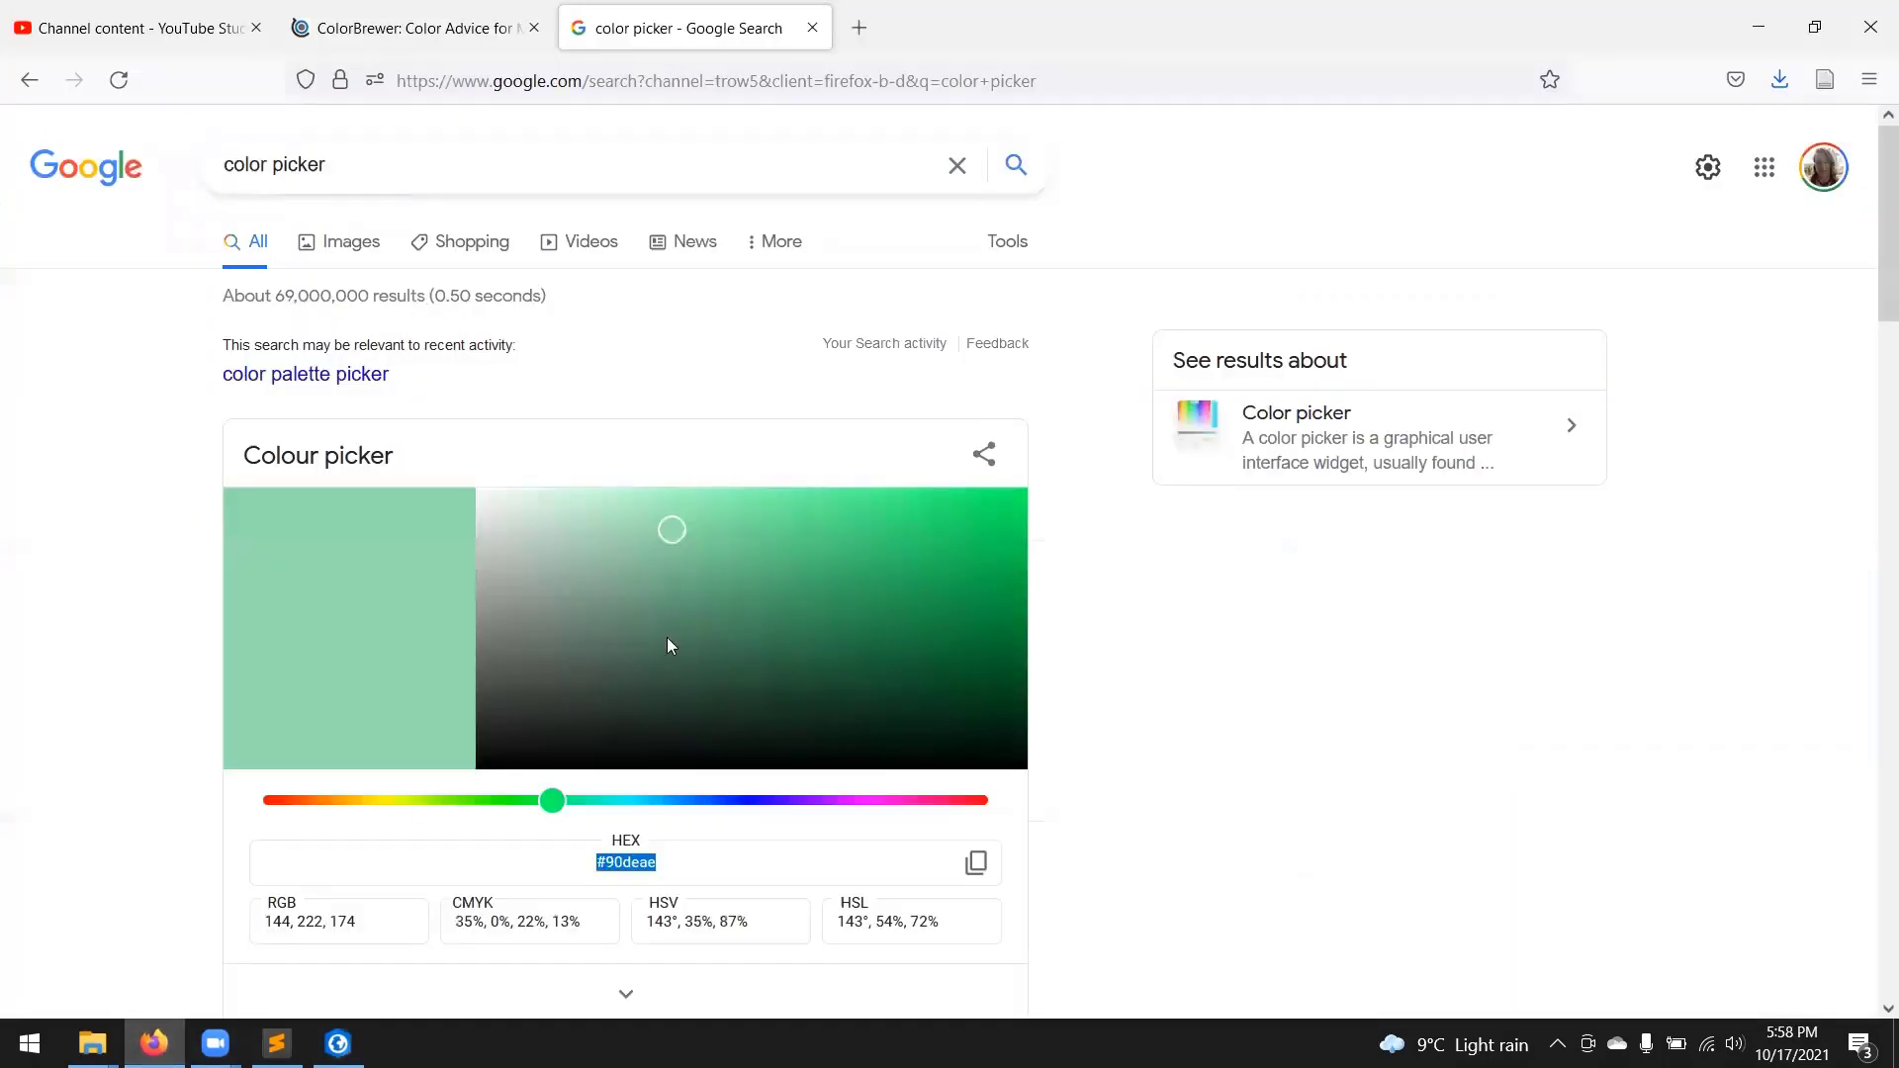
left_click(669, 802)
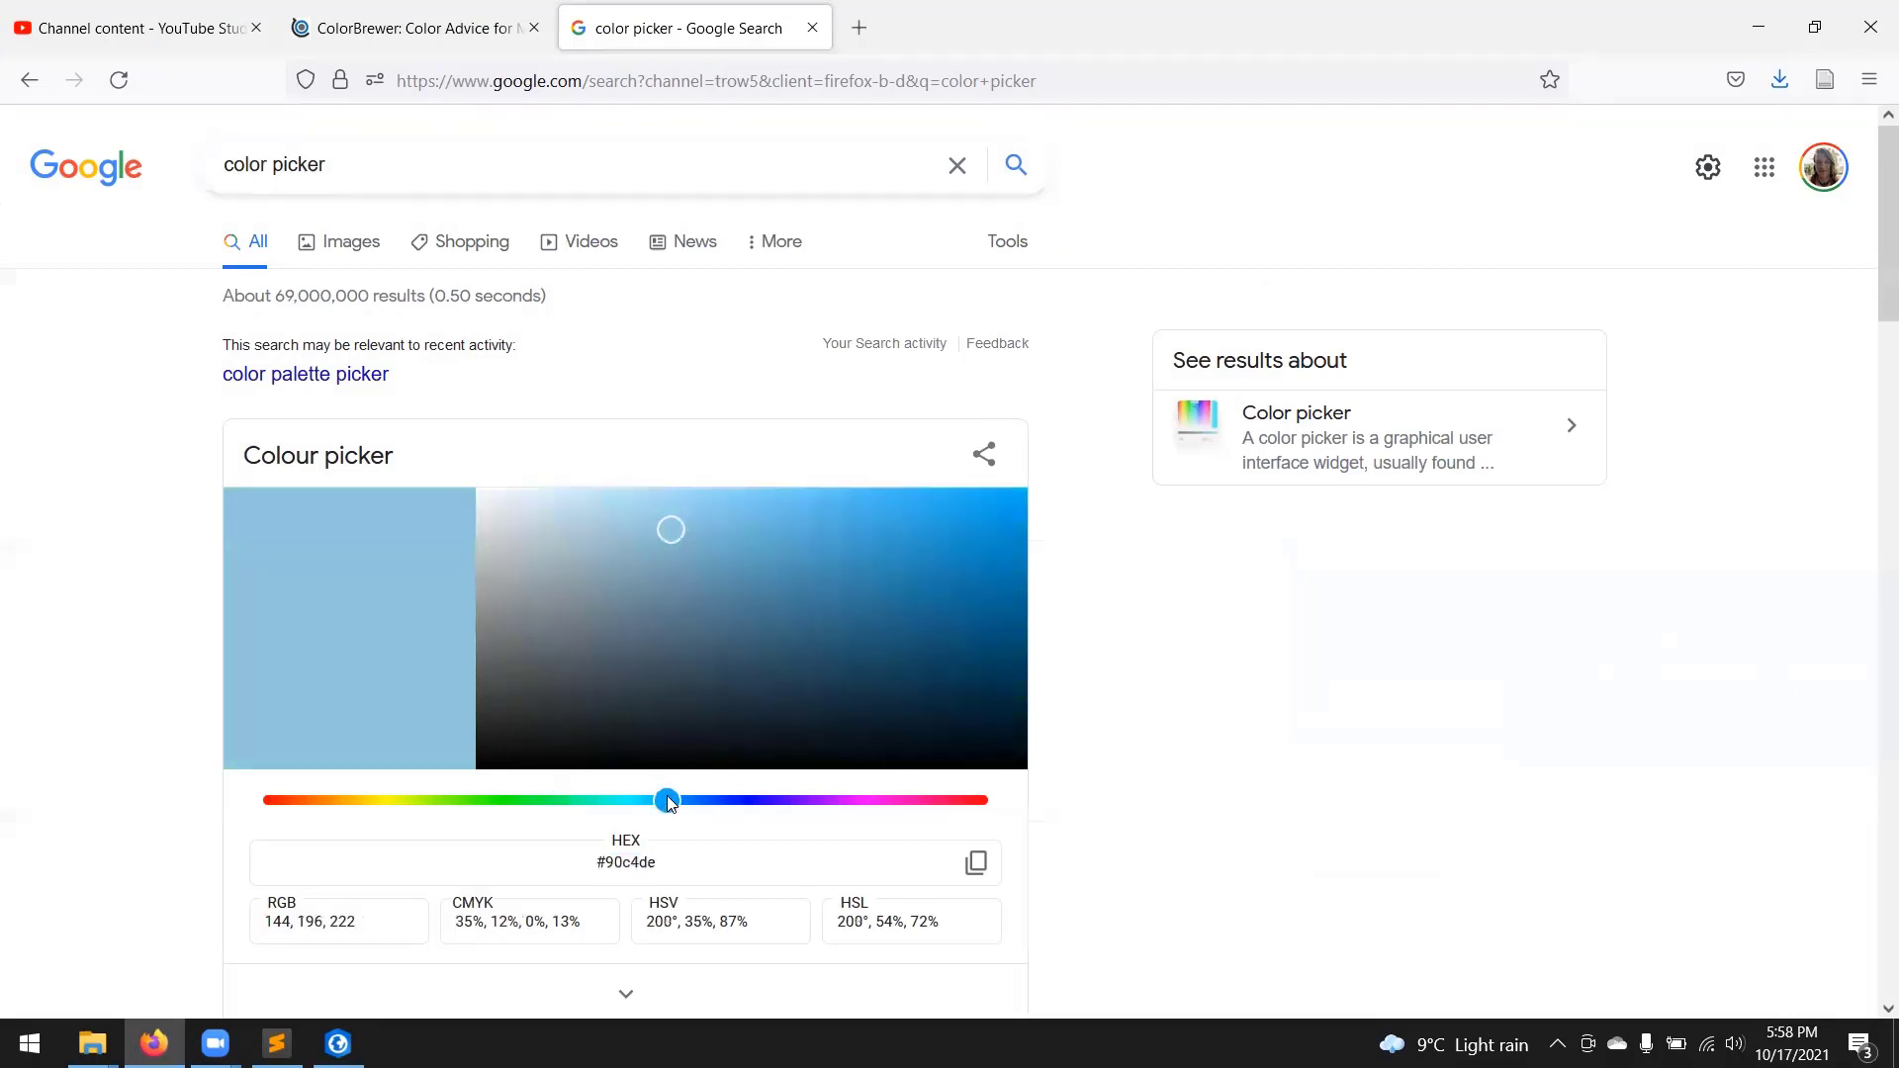
left_click_drag(663, 551, 661, 518)
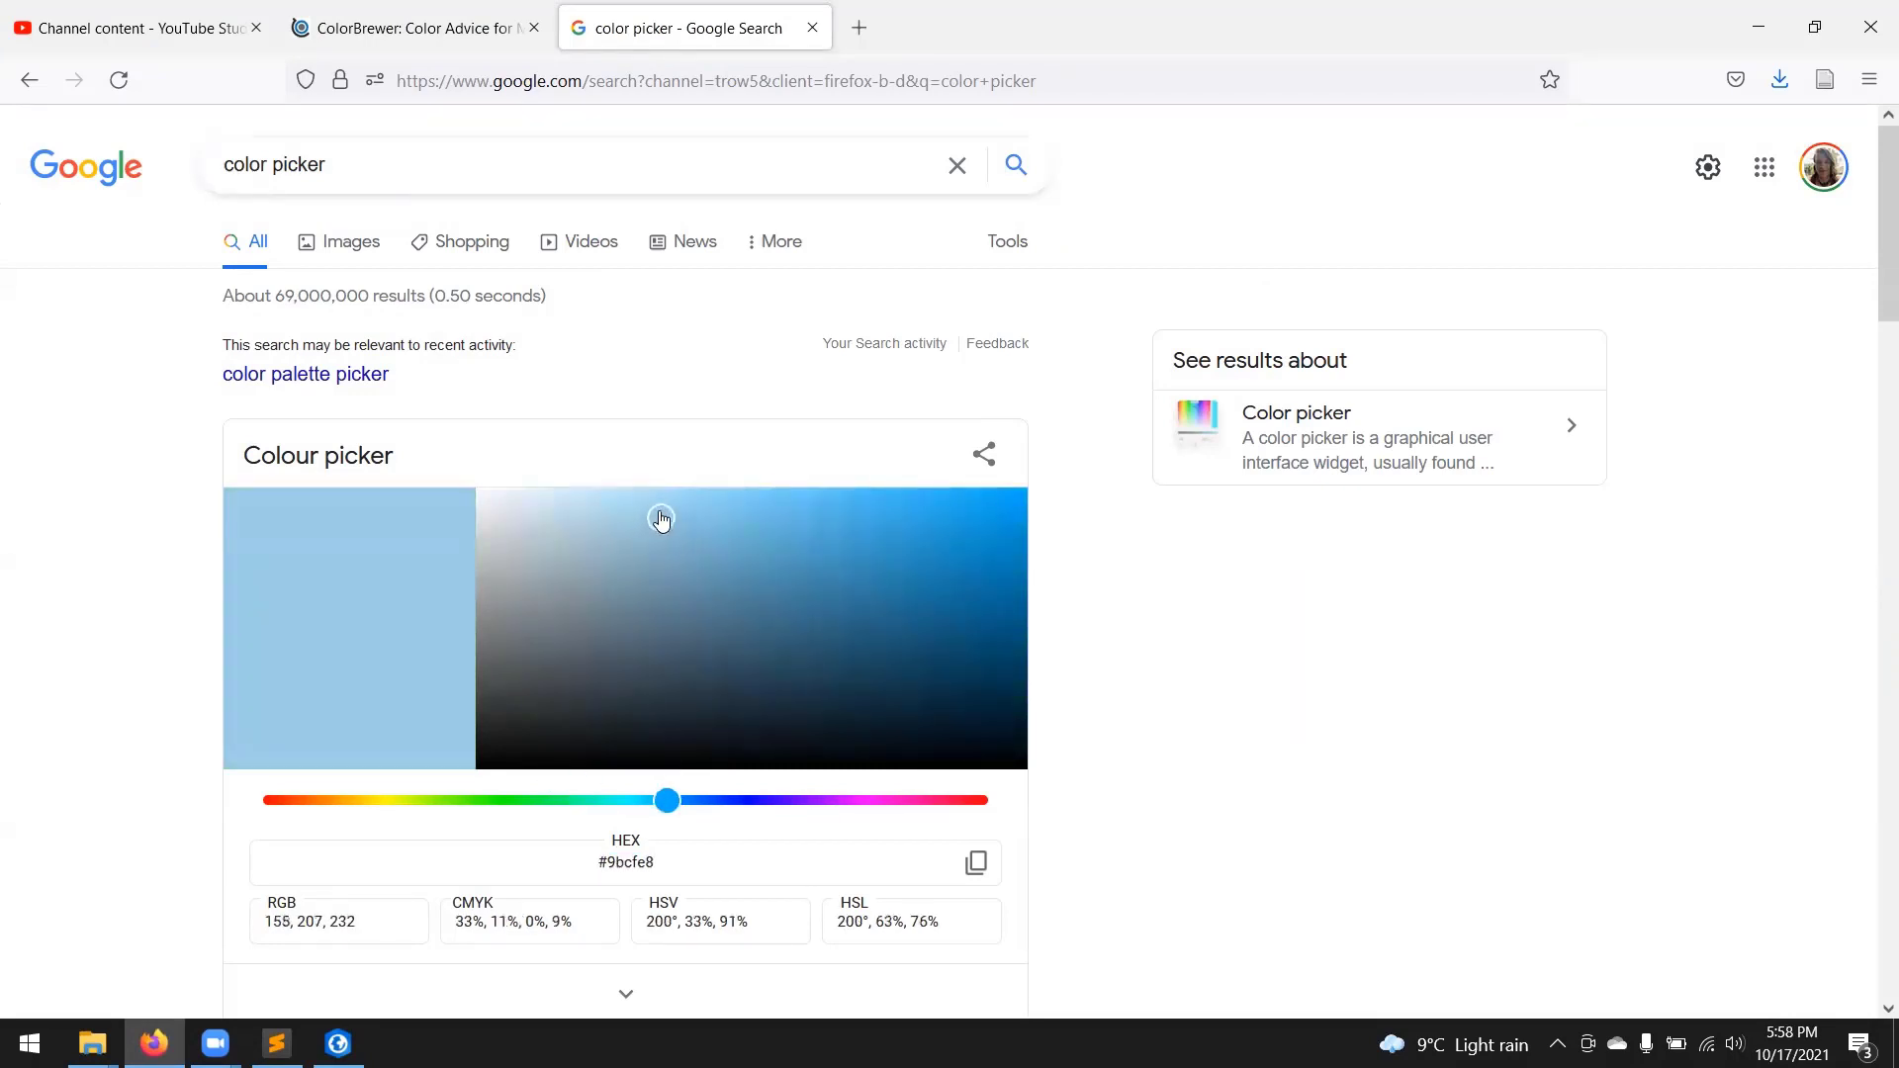
left_click(552, 859)
right_click(623, 861)
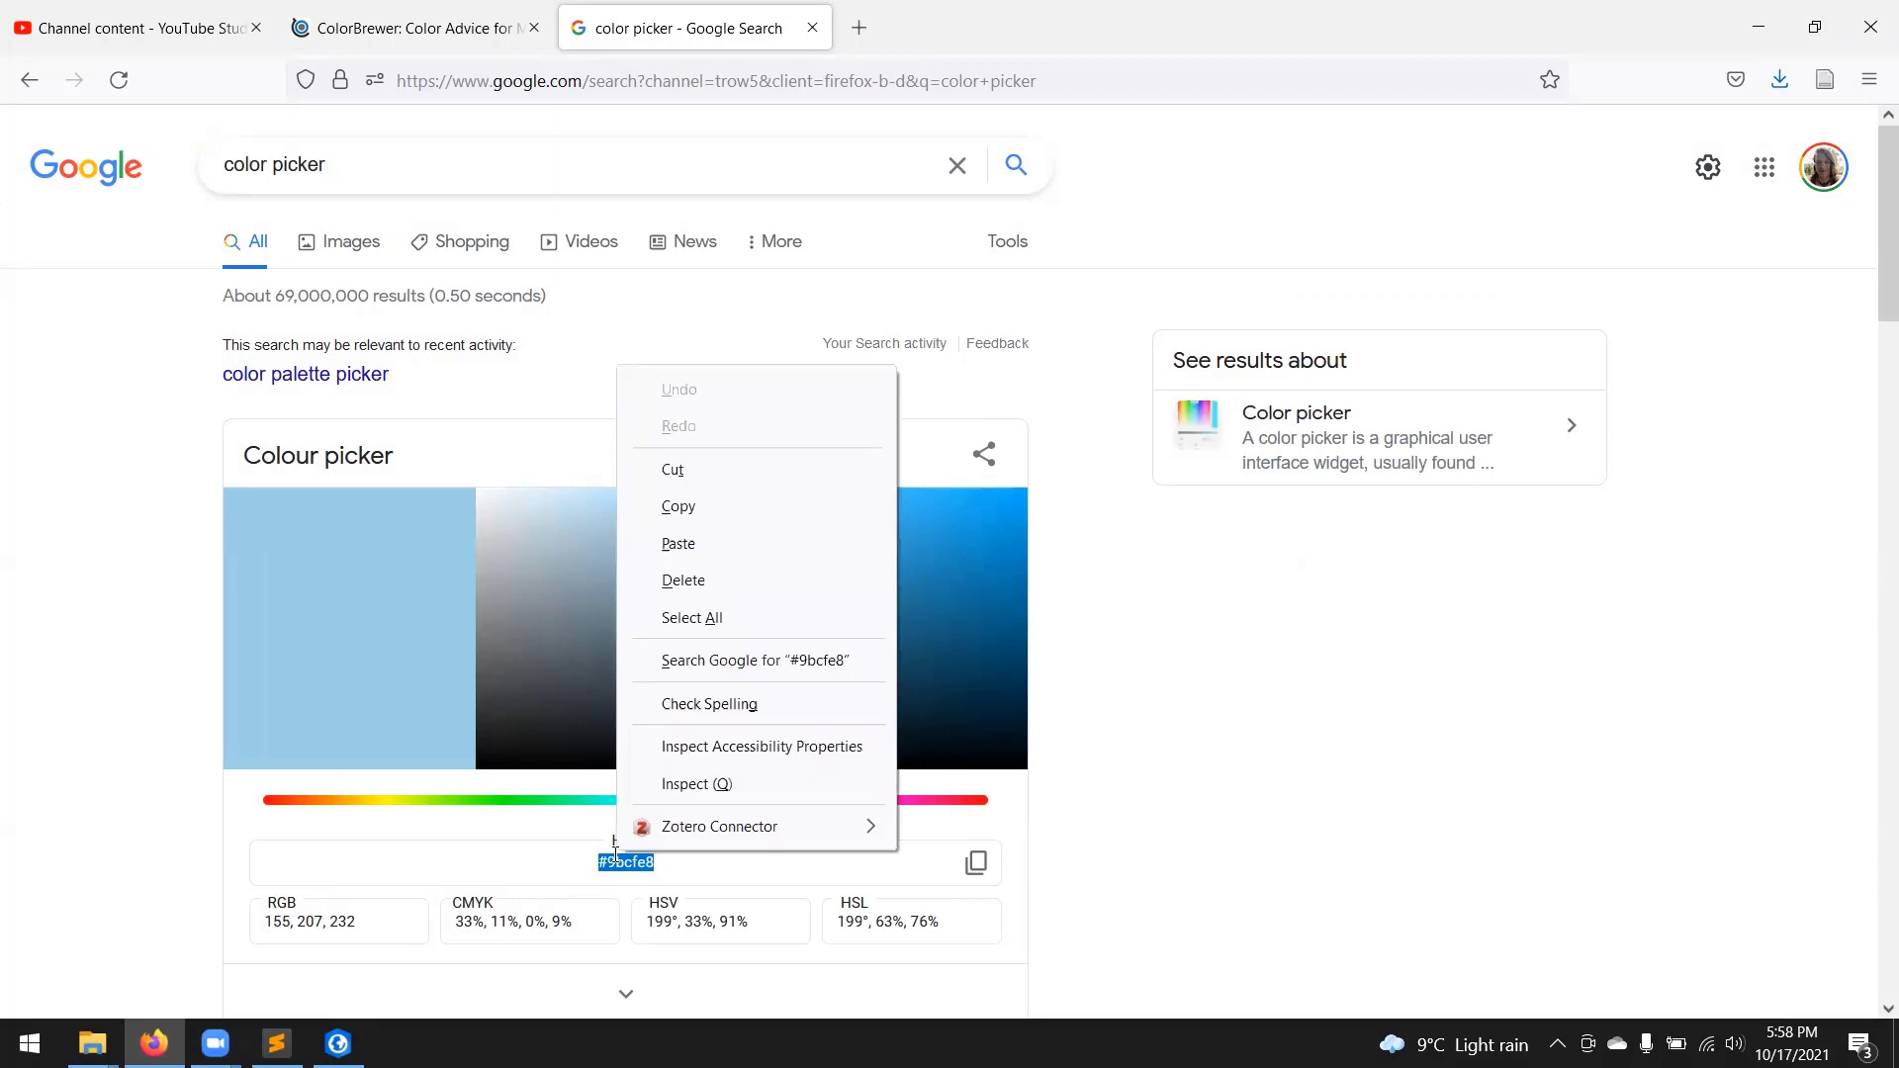
left_click(681, 507)
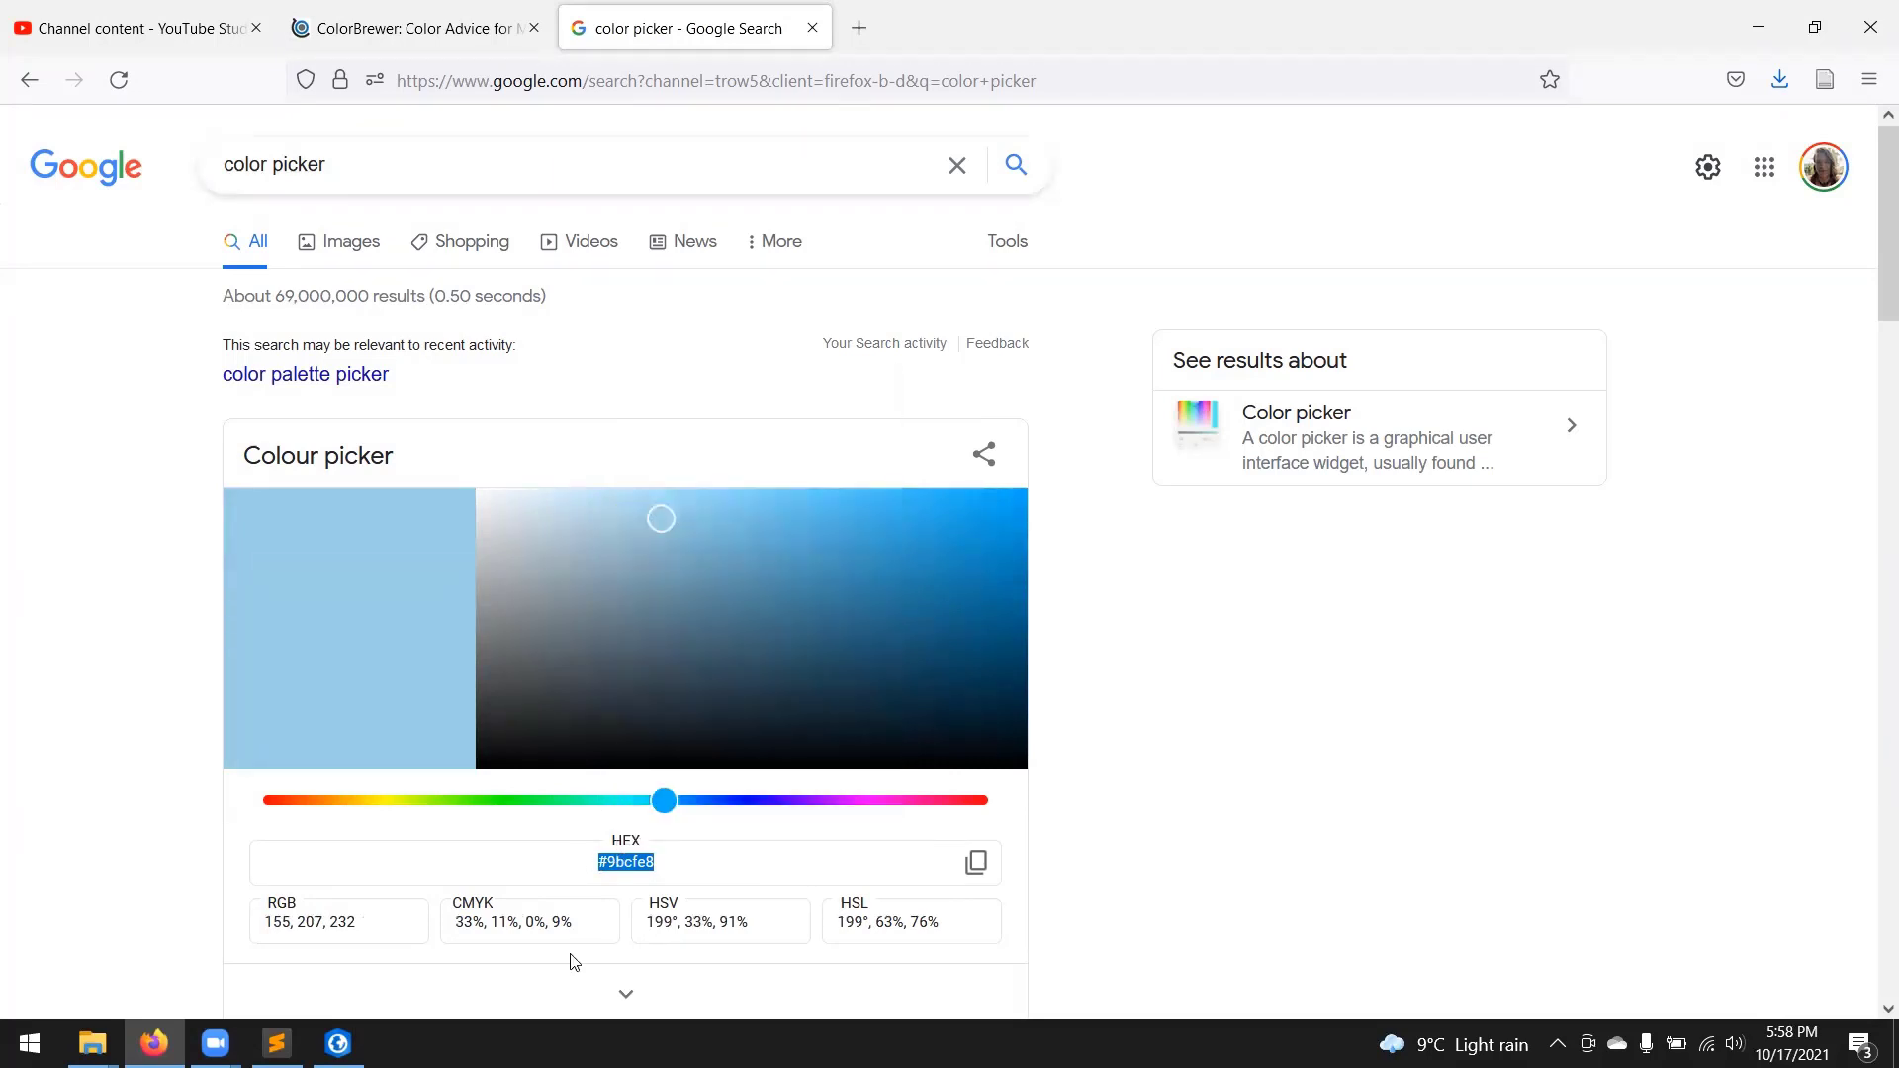
key("alt+Tab")
key("ctrl+v")
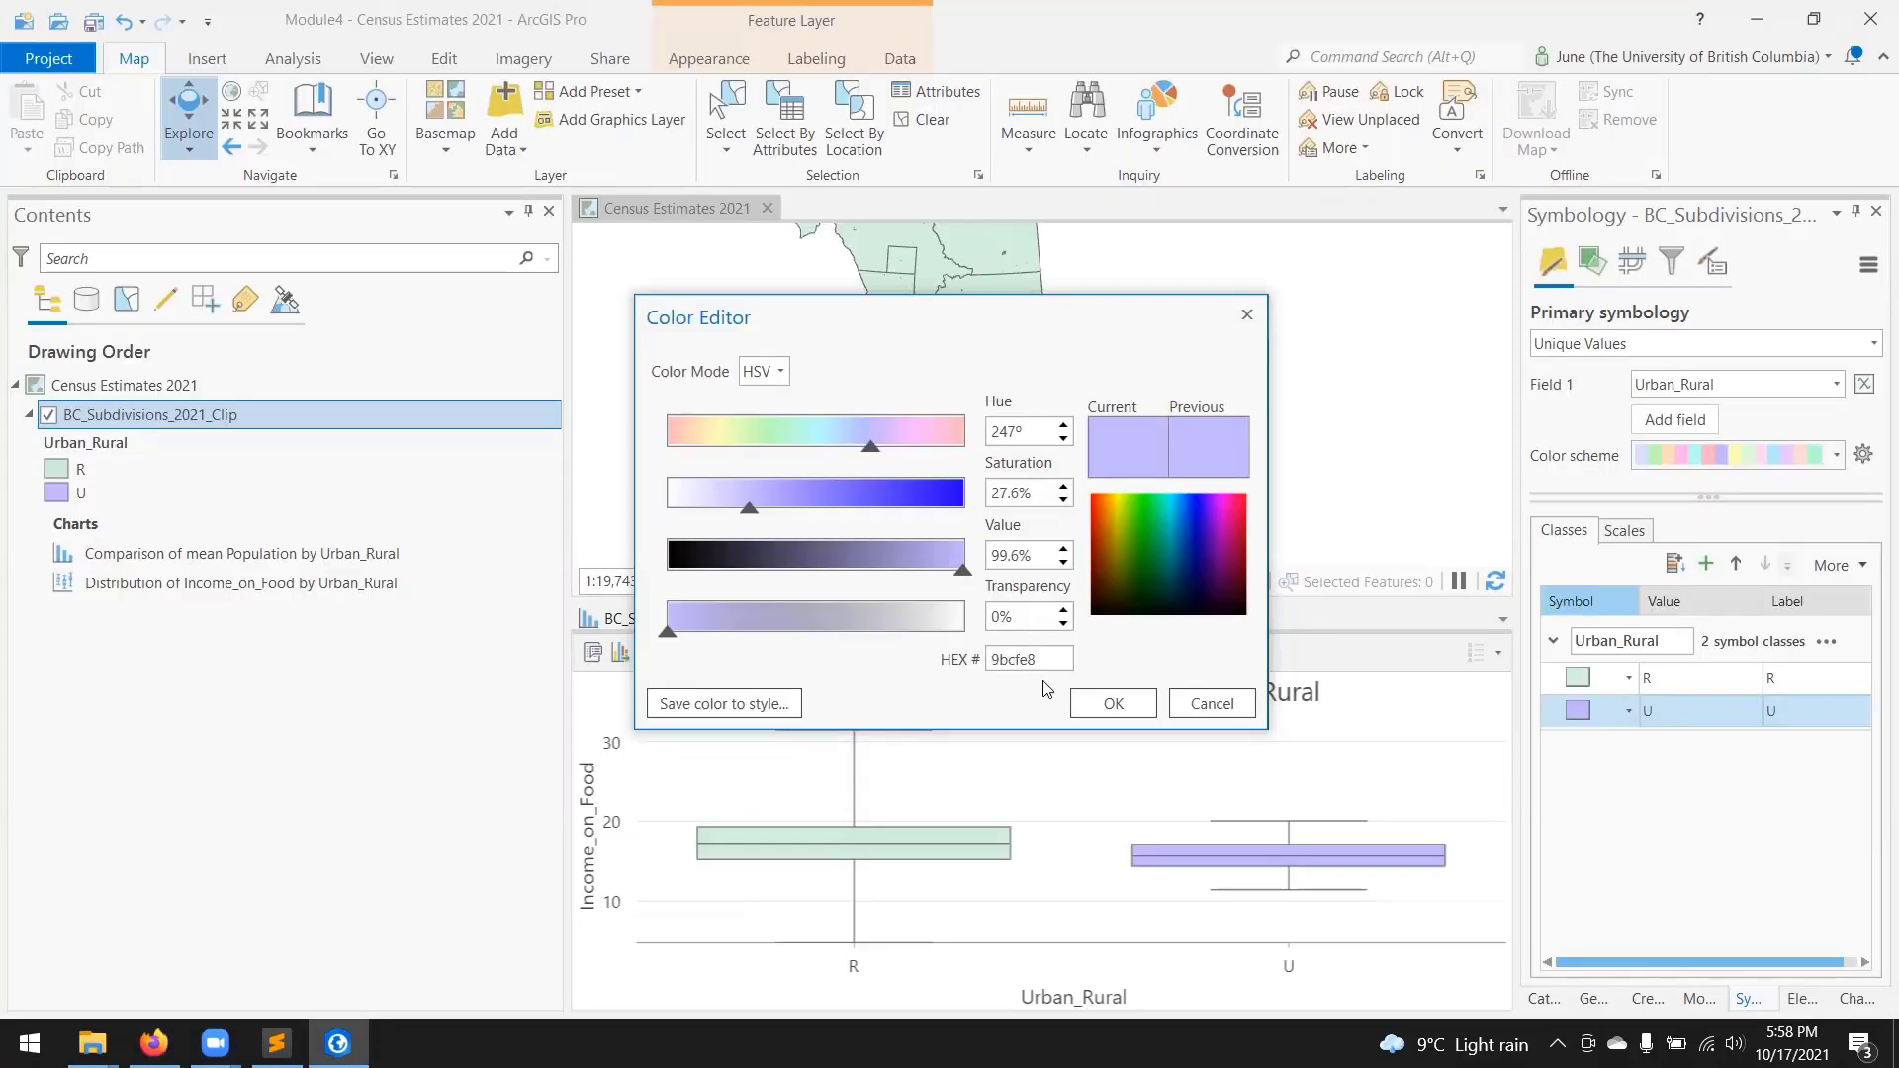
left_click(1109, 705)
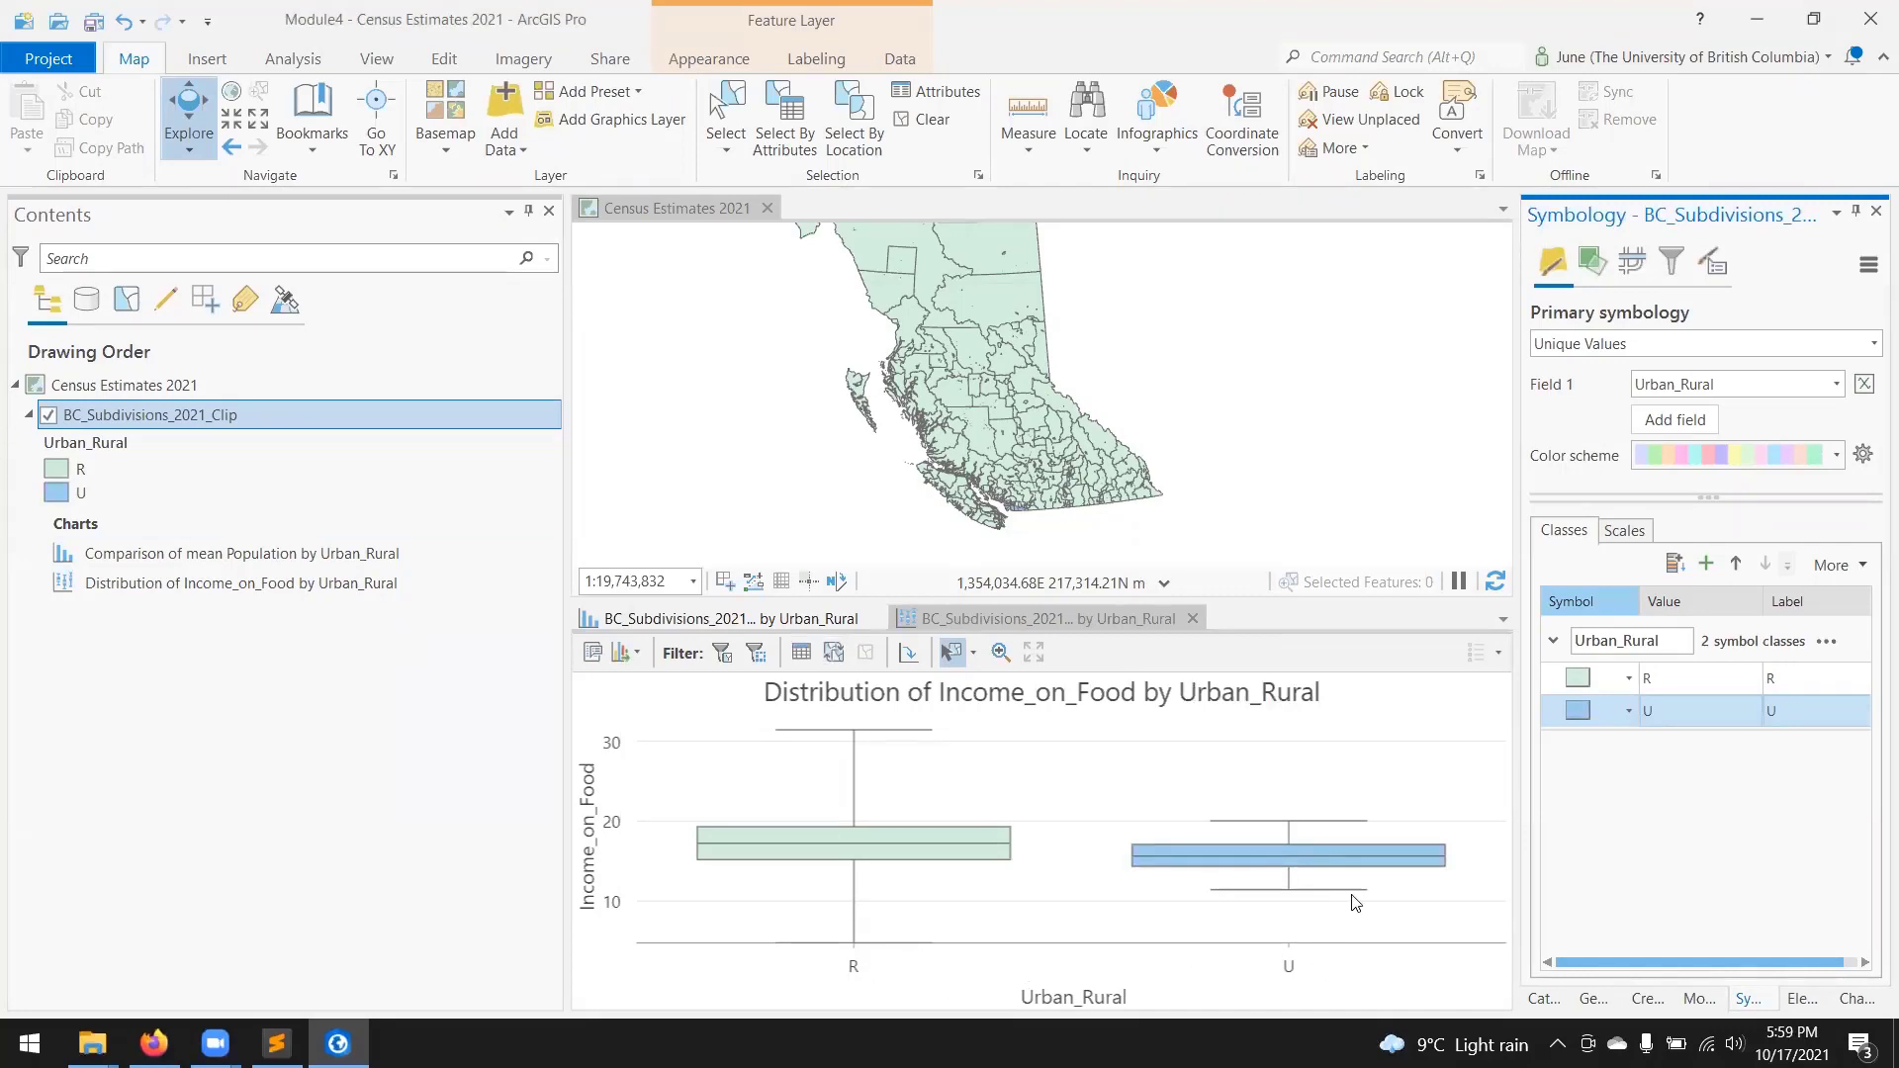
Step: Open the attribute table of the BC_Subdivisions_2021_Clip layer to view its Urban_Rural and Income_on_Food fields
right_click(224, 413)
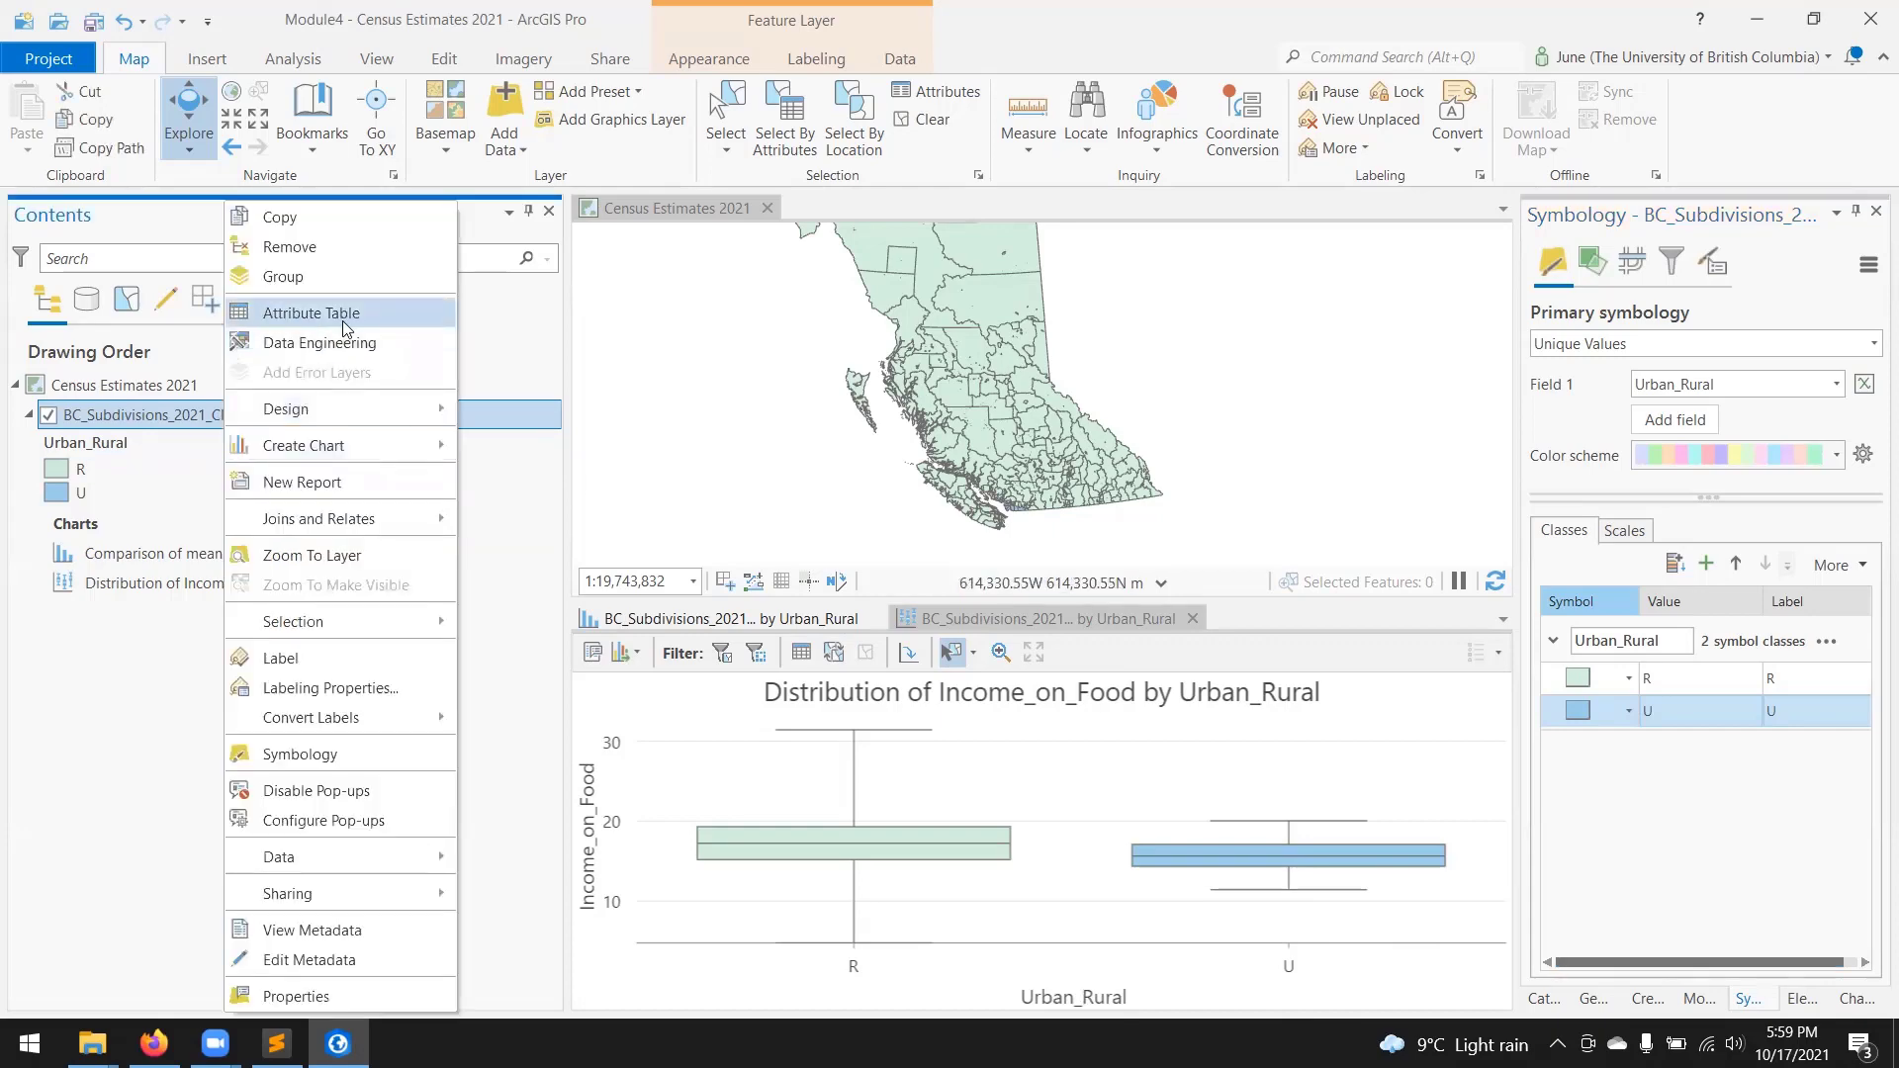
left_click(312, 313)
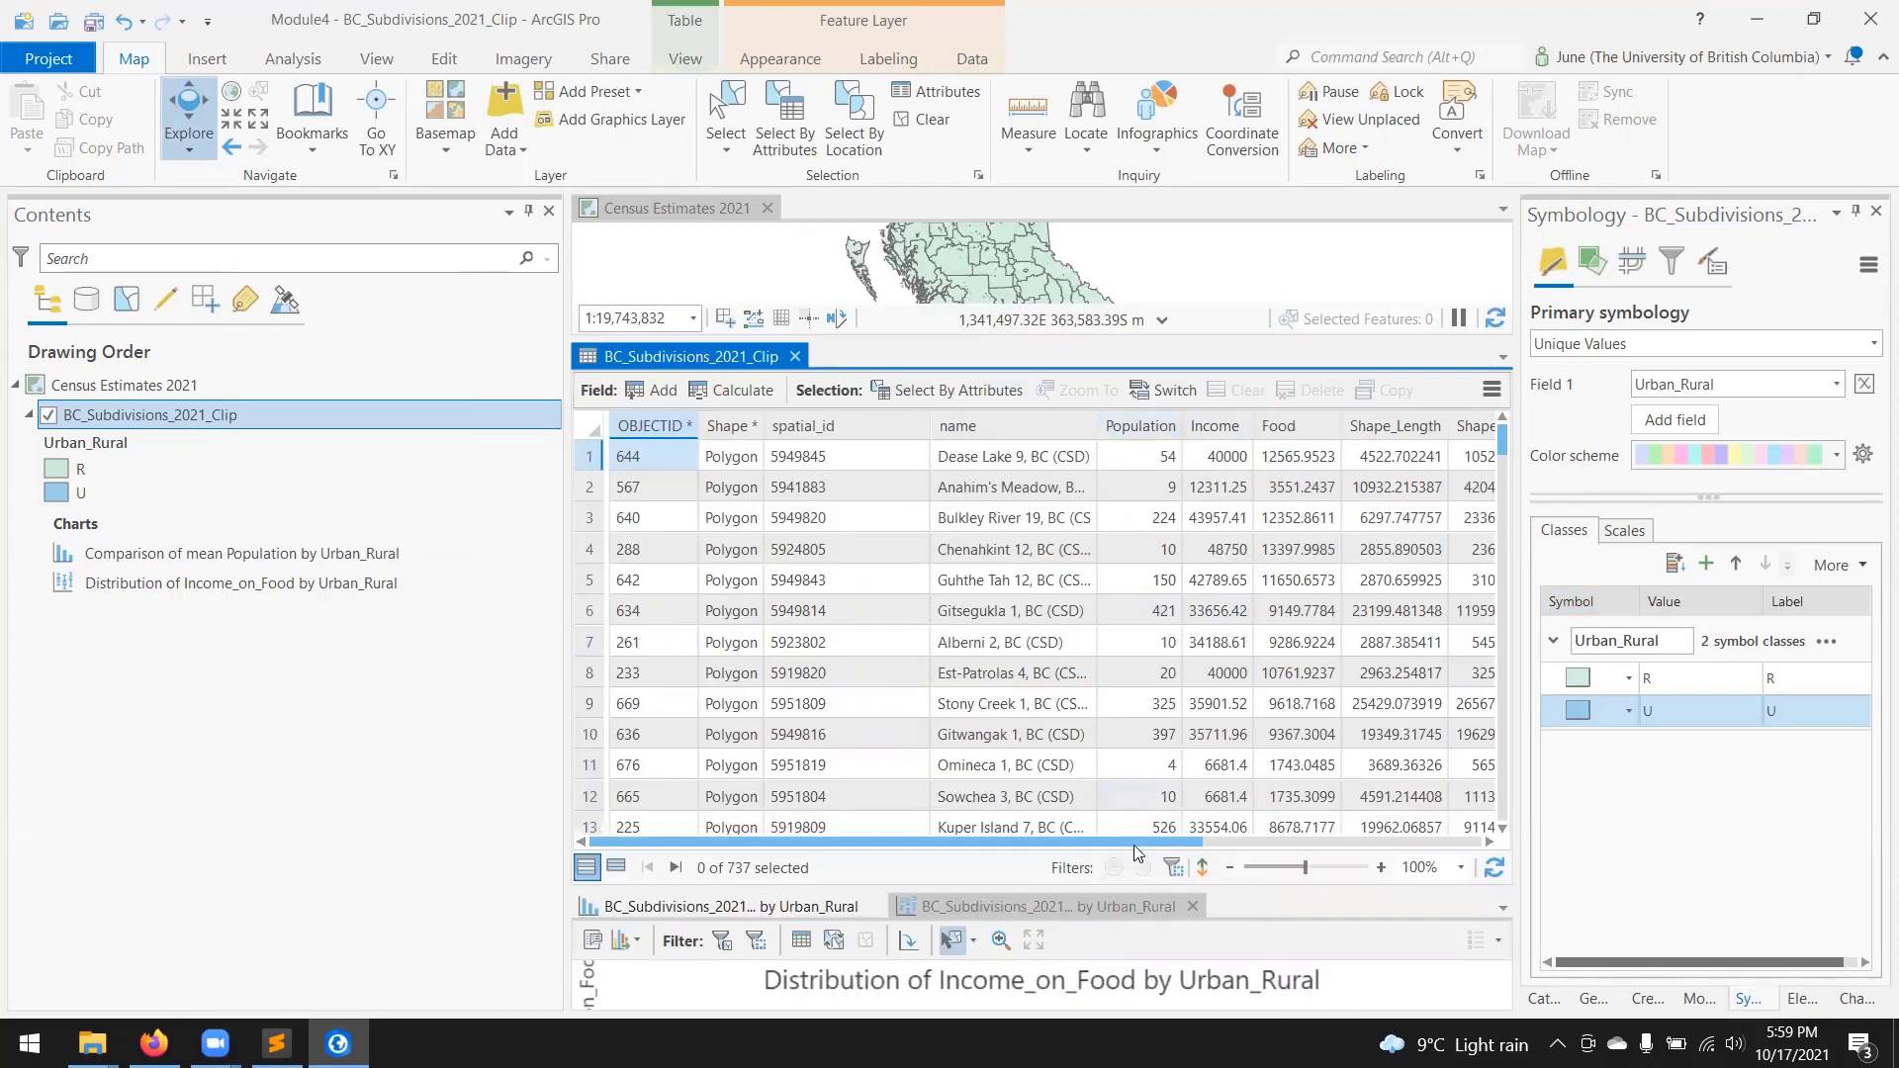
left_click_drag(1136, 843, 1449, 839)
left_click(1451, 843)
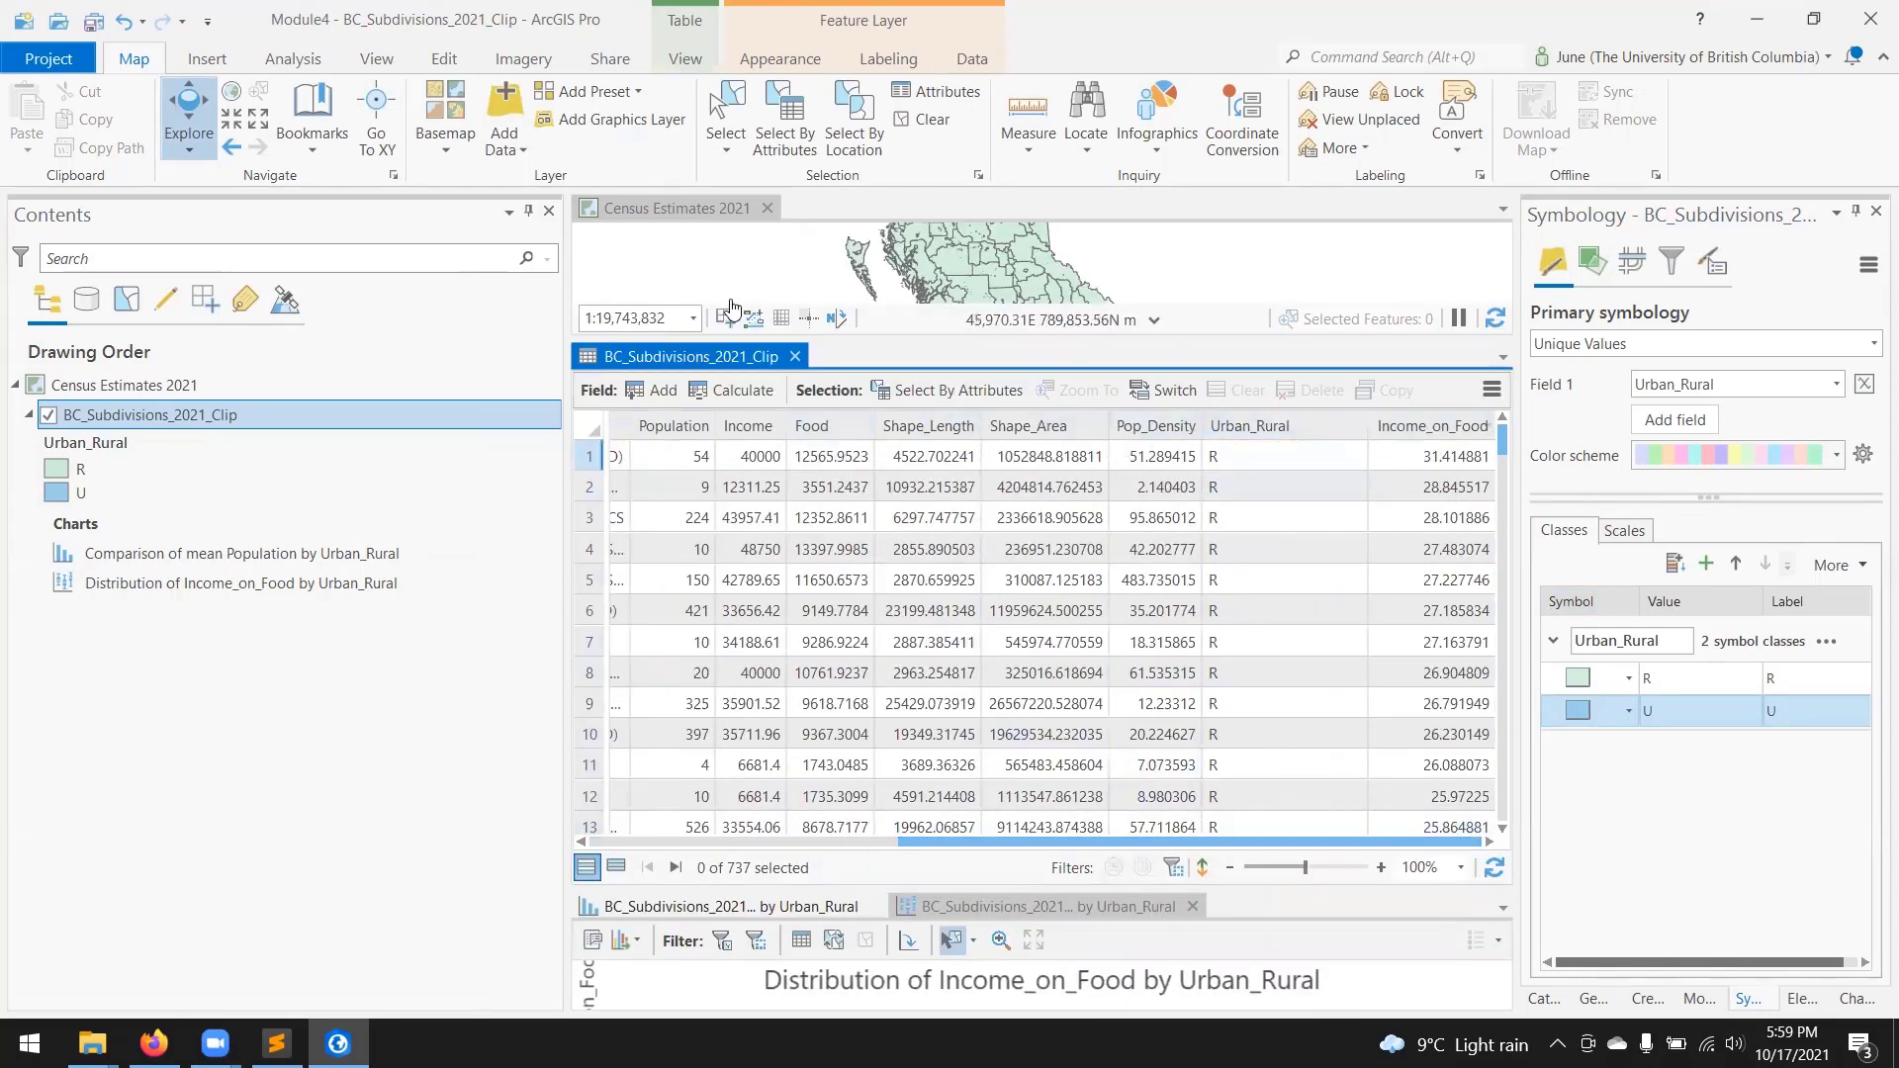
Step: Select the BC_Subdivisions_2021_Clip rows by attributes where Urban_Rural is equal to R, keeping the attribute table in view
left_click(788, 110)
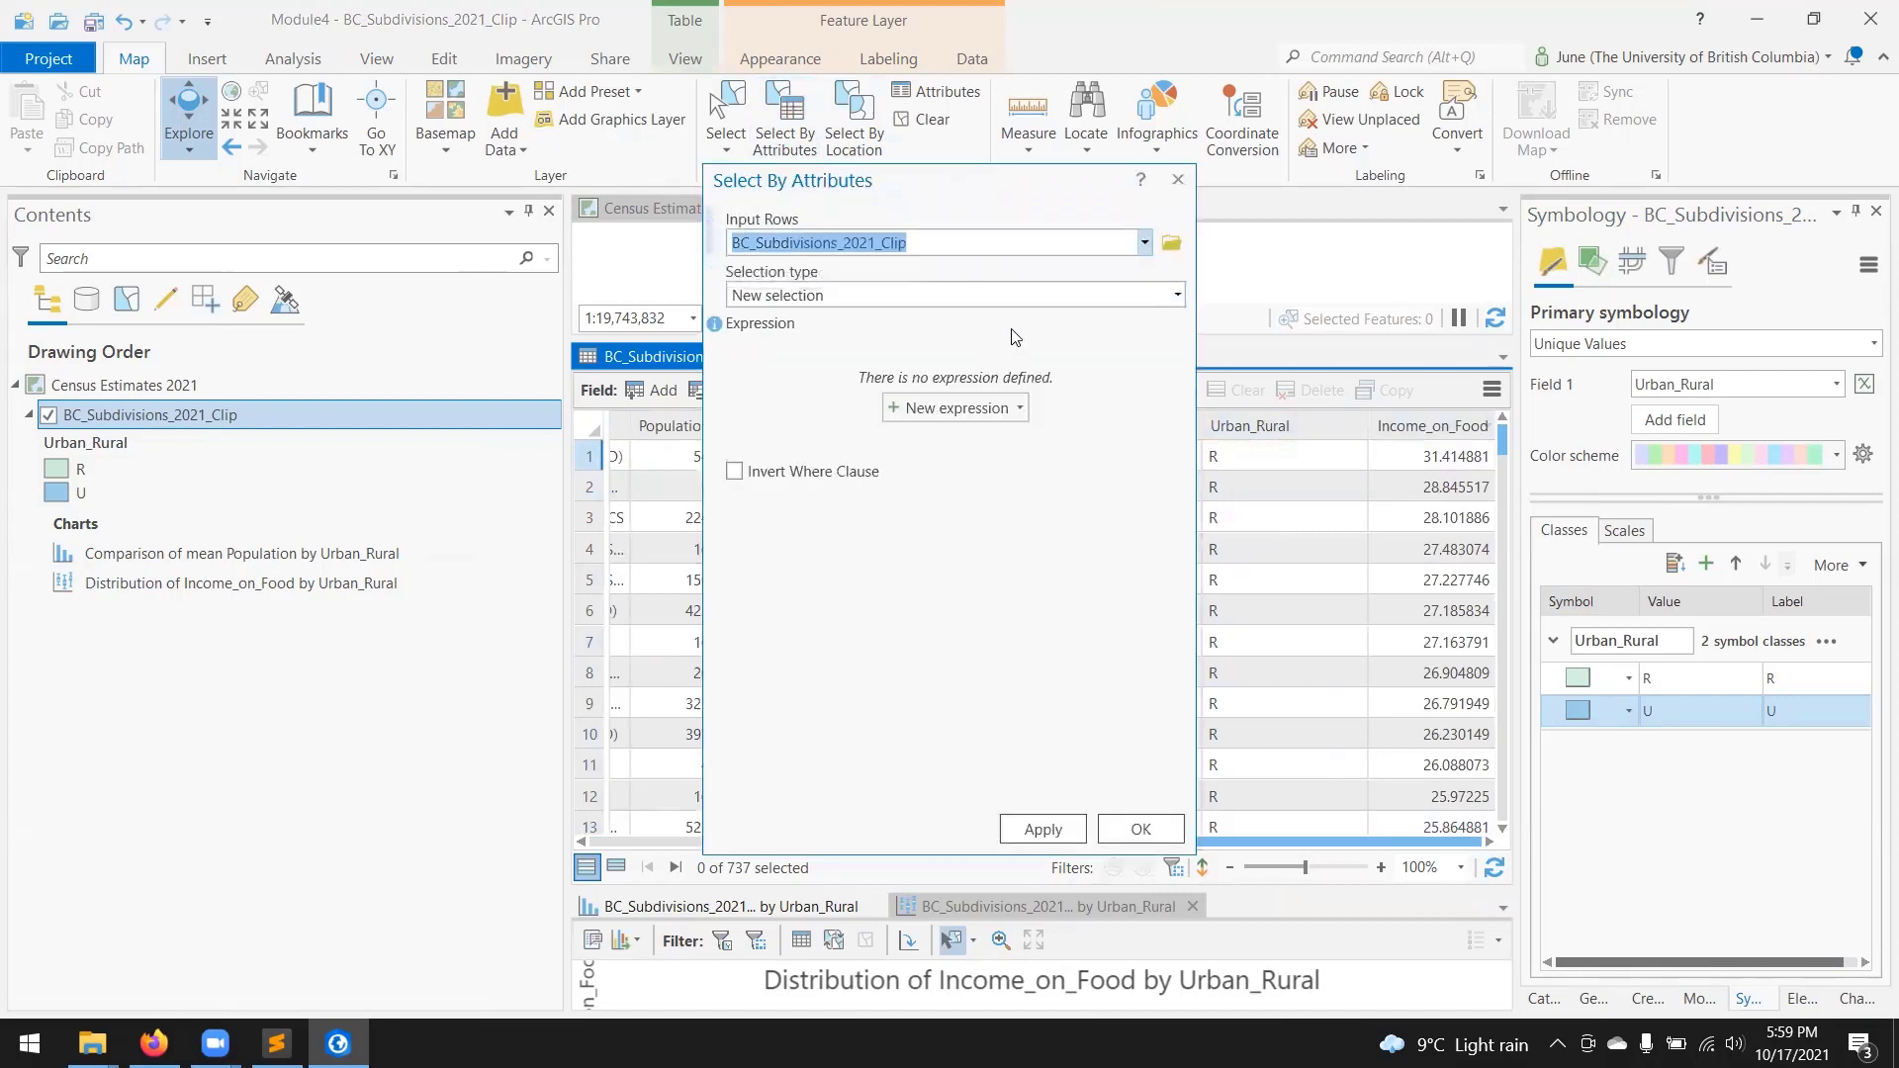
left_click(945, 409)
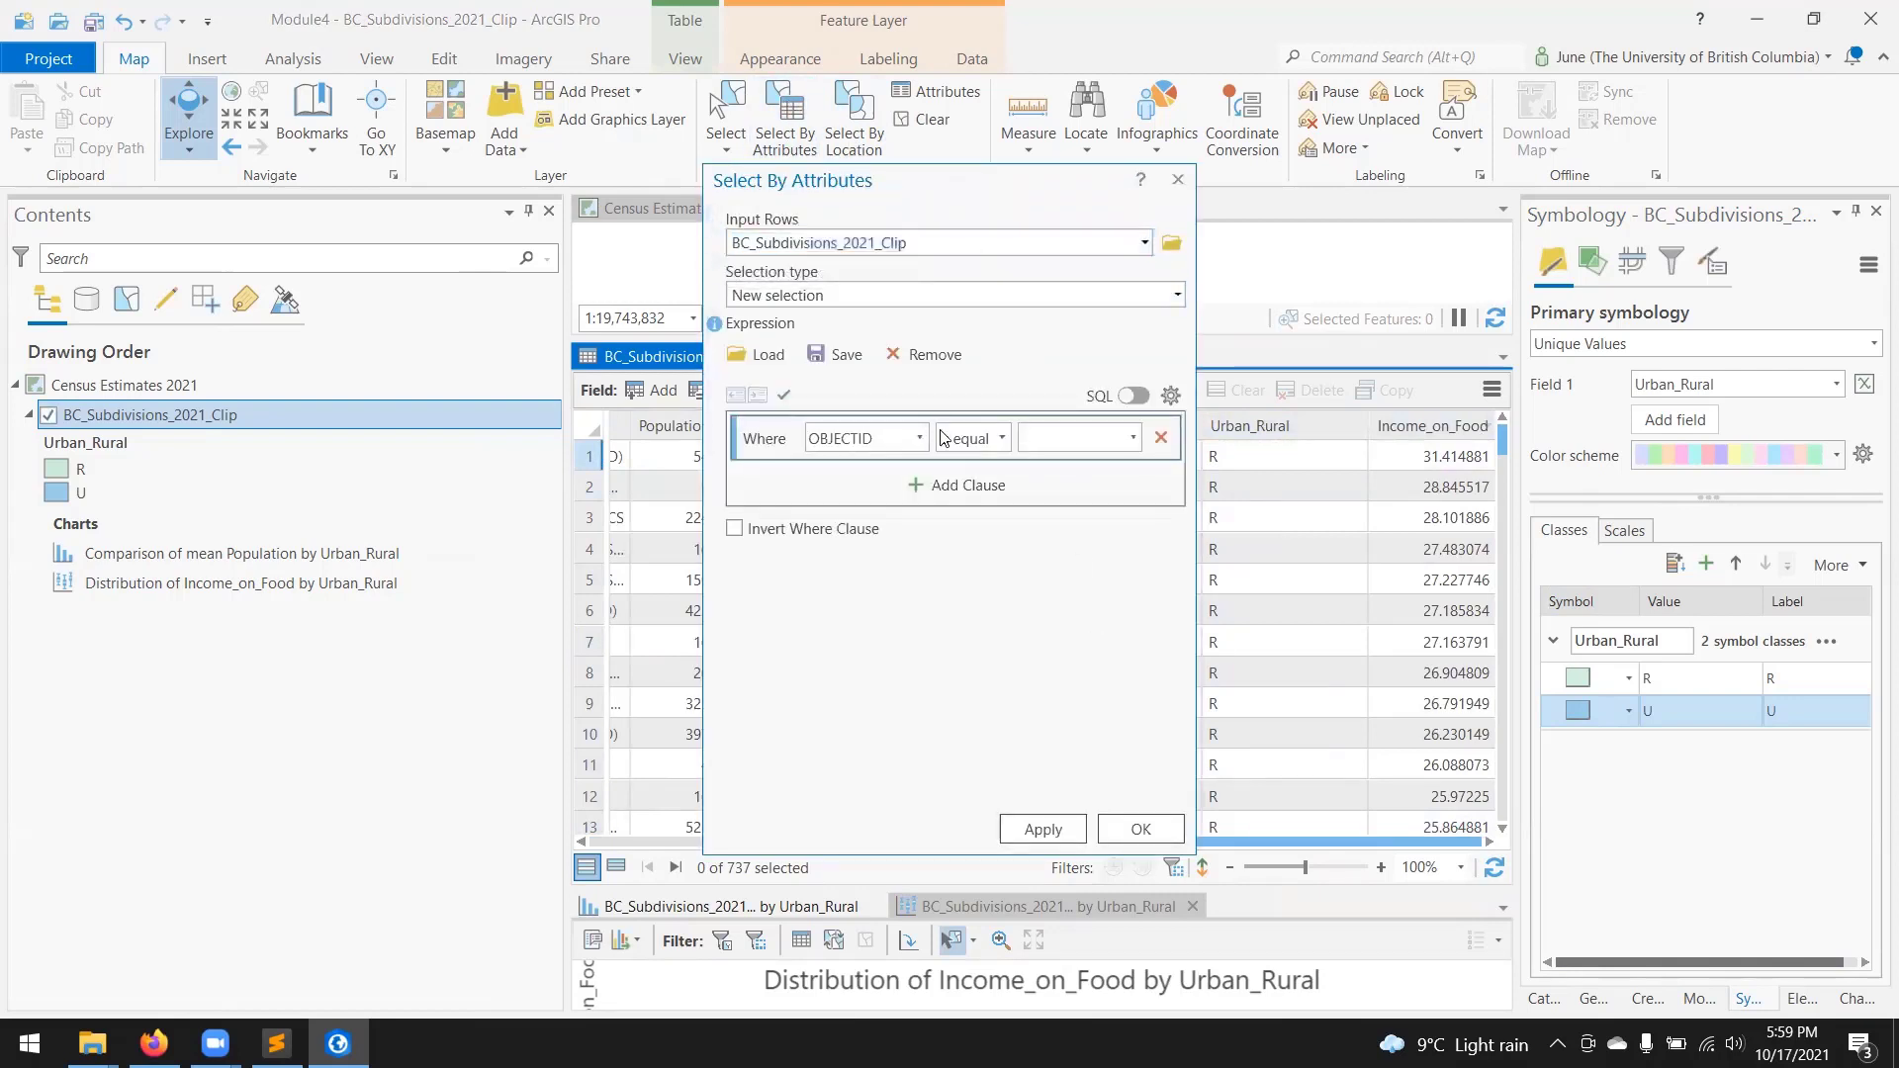
left_click(919, 438)
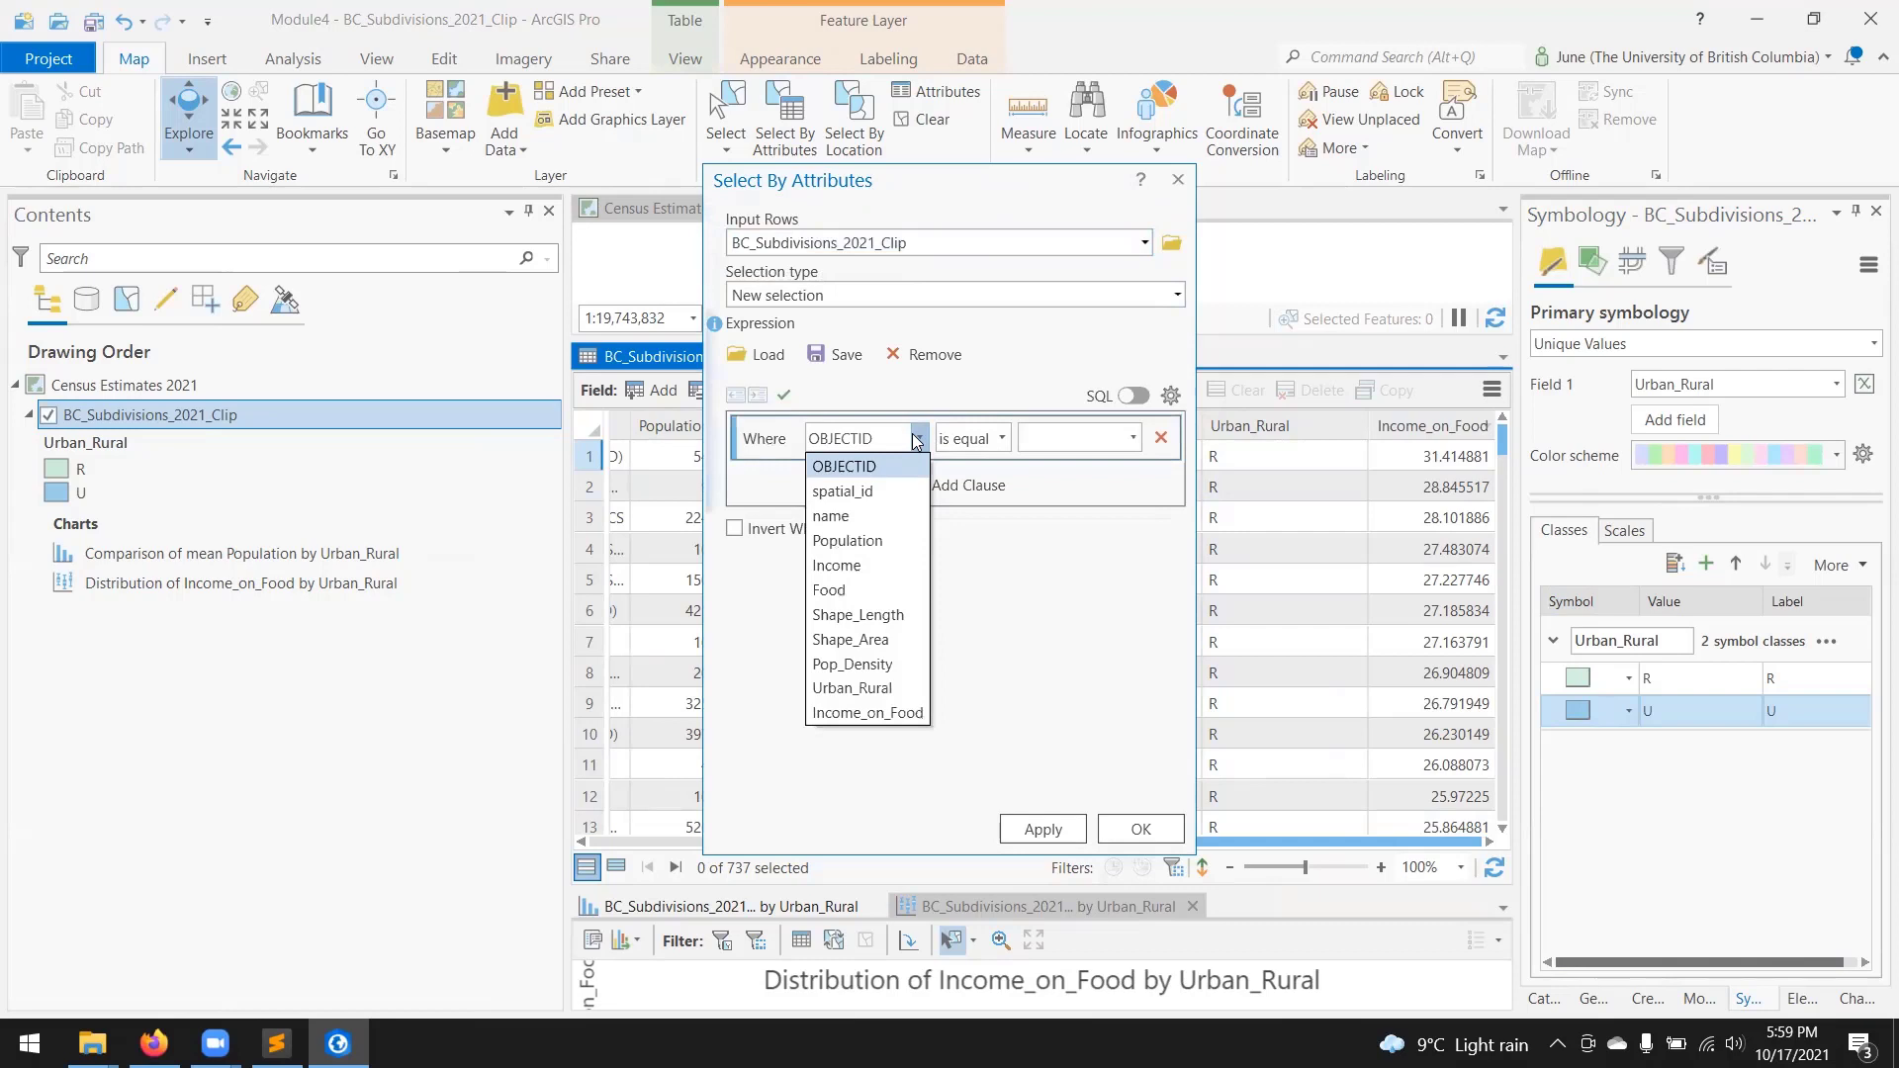
left_click(900, 689)
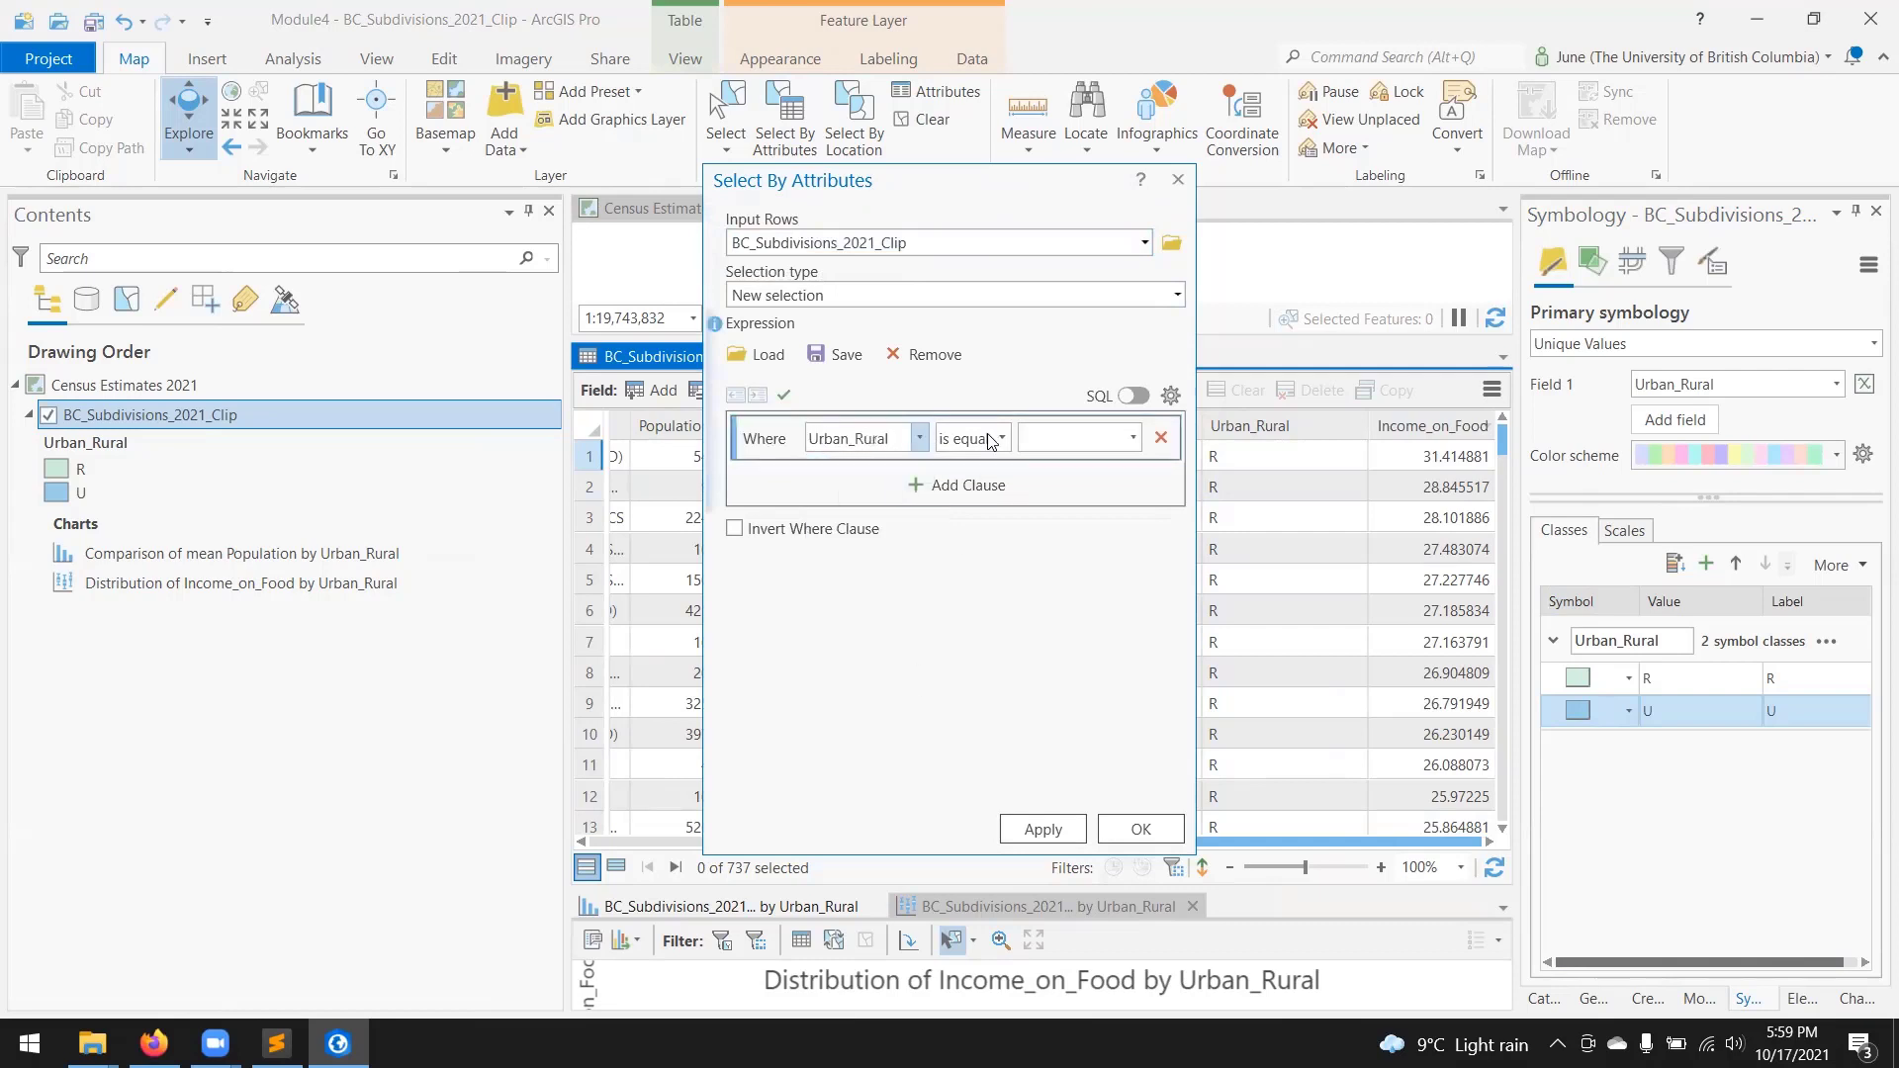
left_click(1134, 439)
left_click(1124, 466)
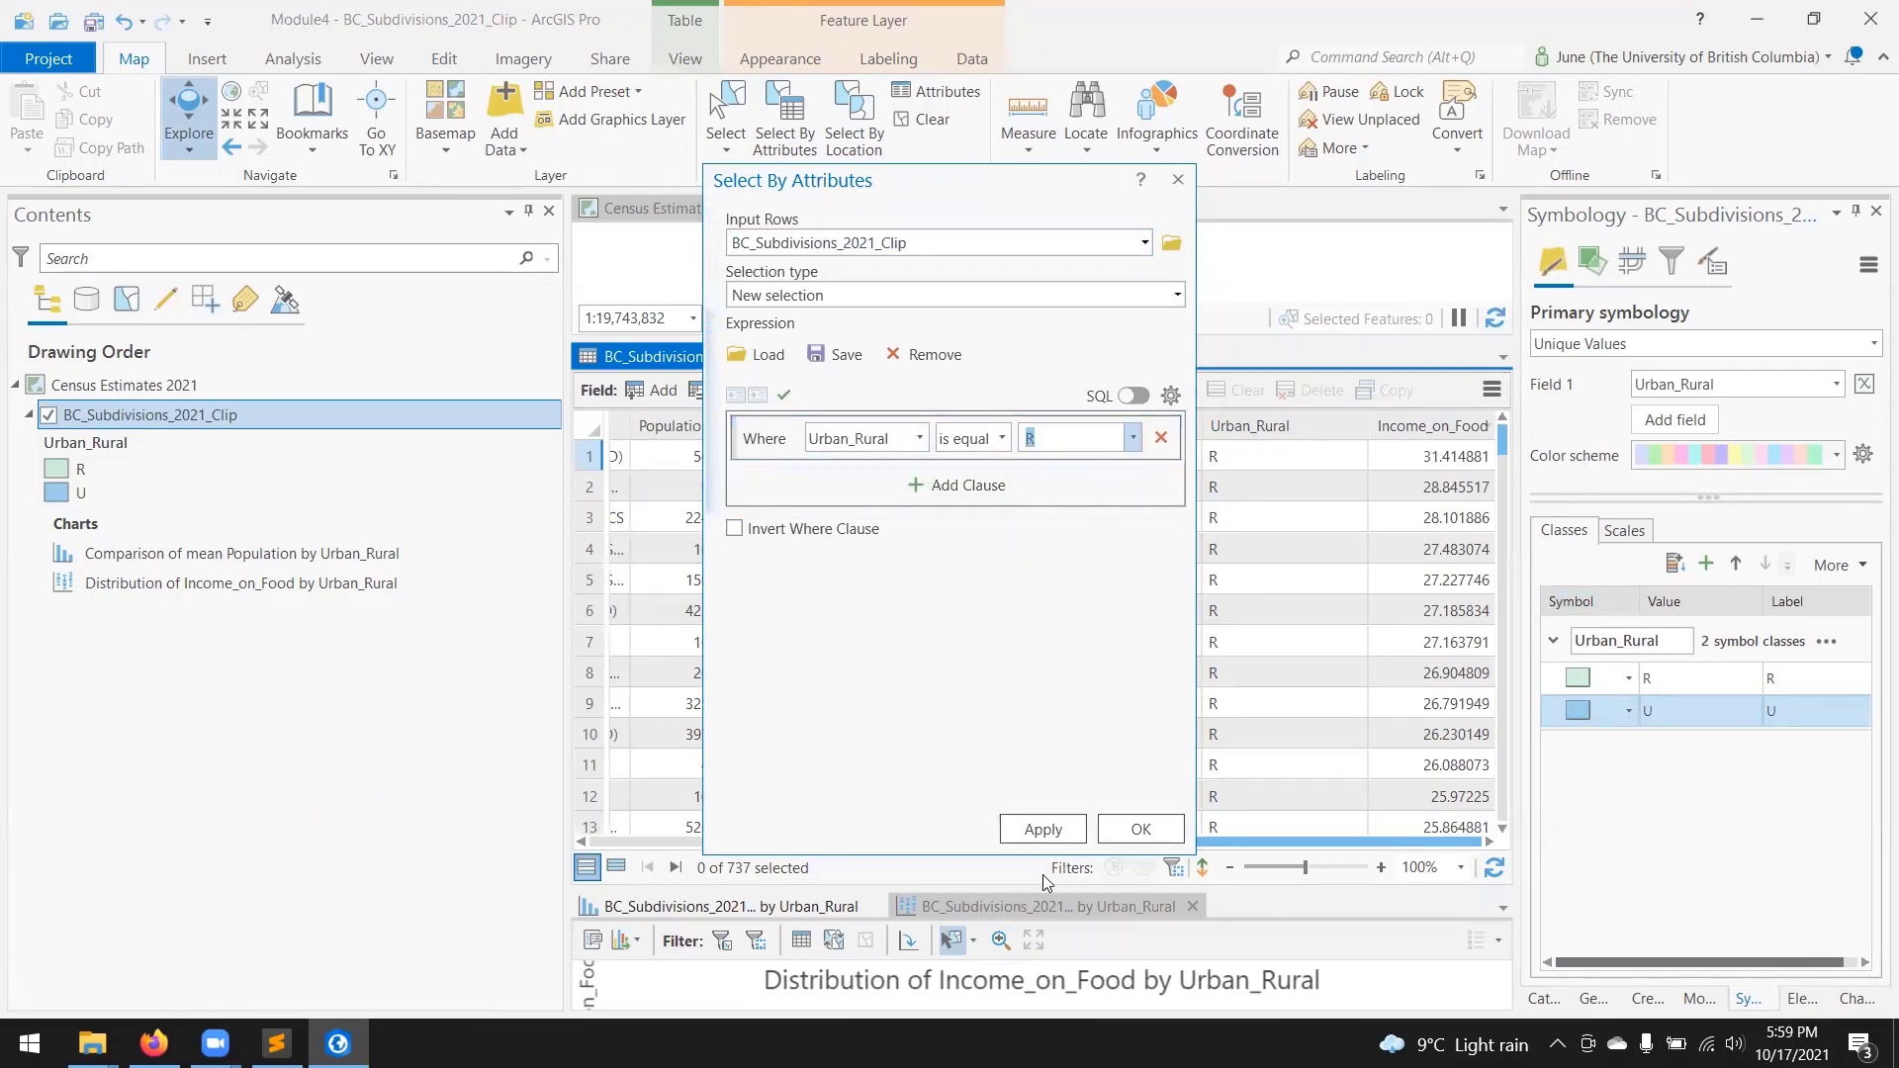
left_click(1046, 829)
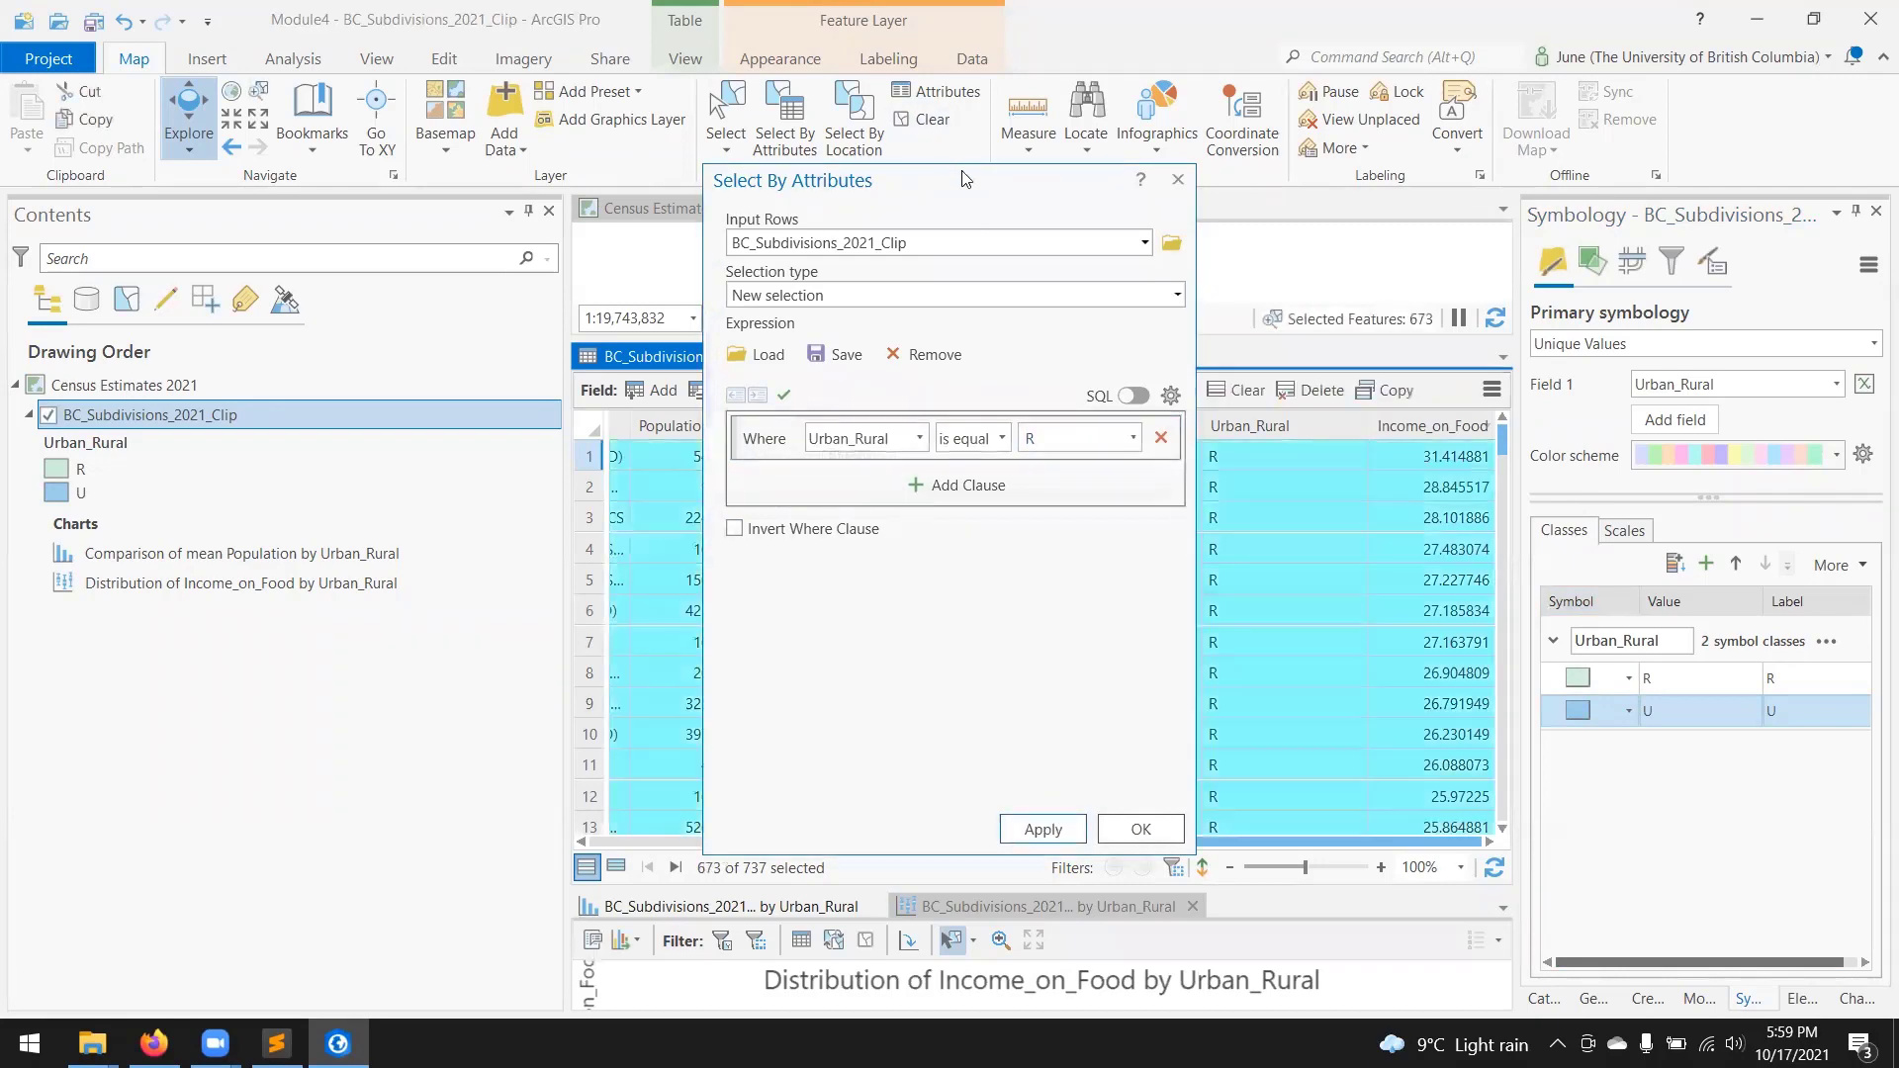
left_click_drag(964, 178, 459, 260)
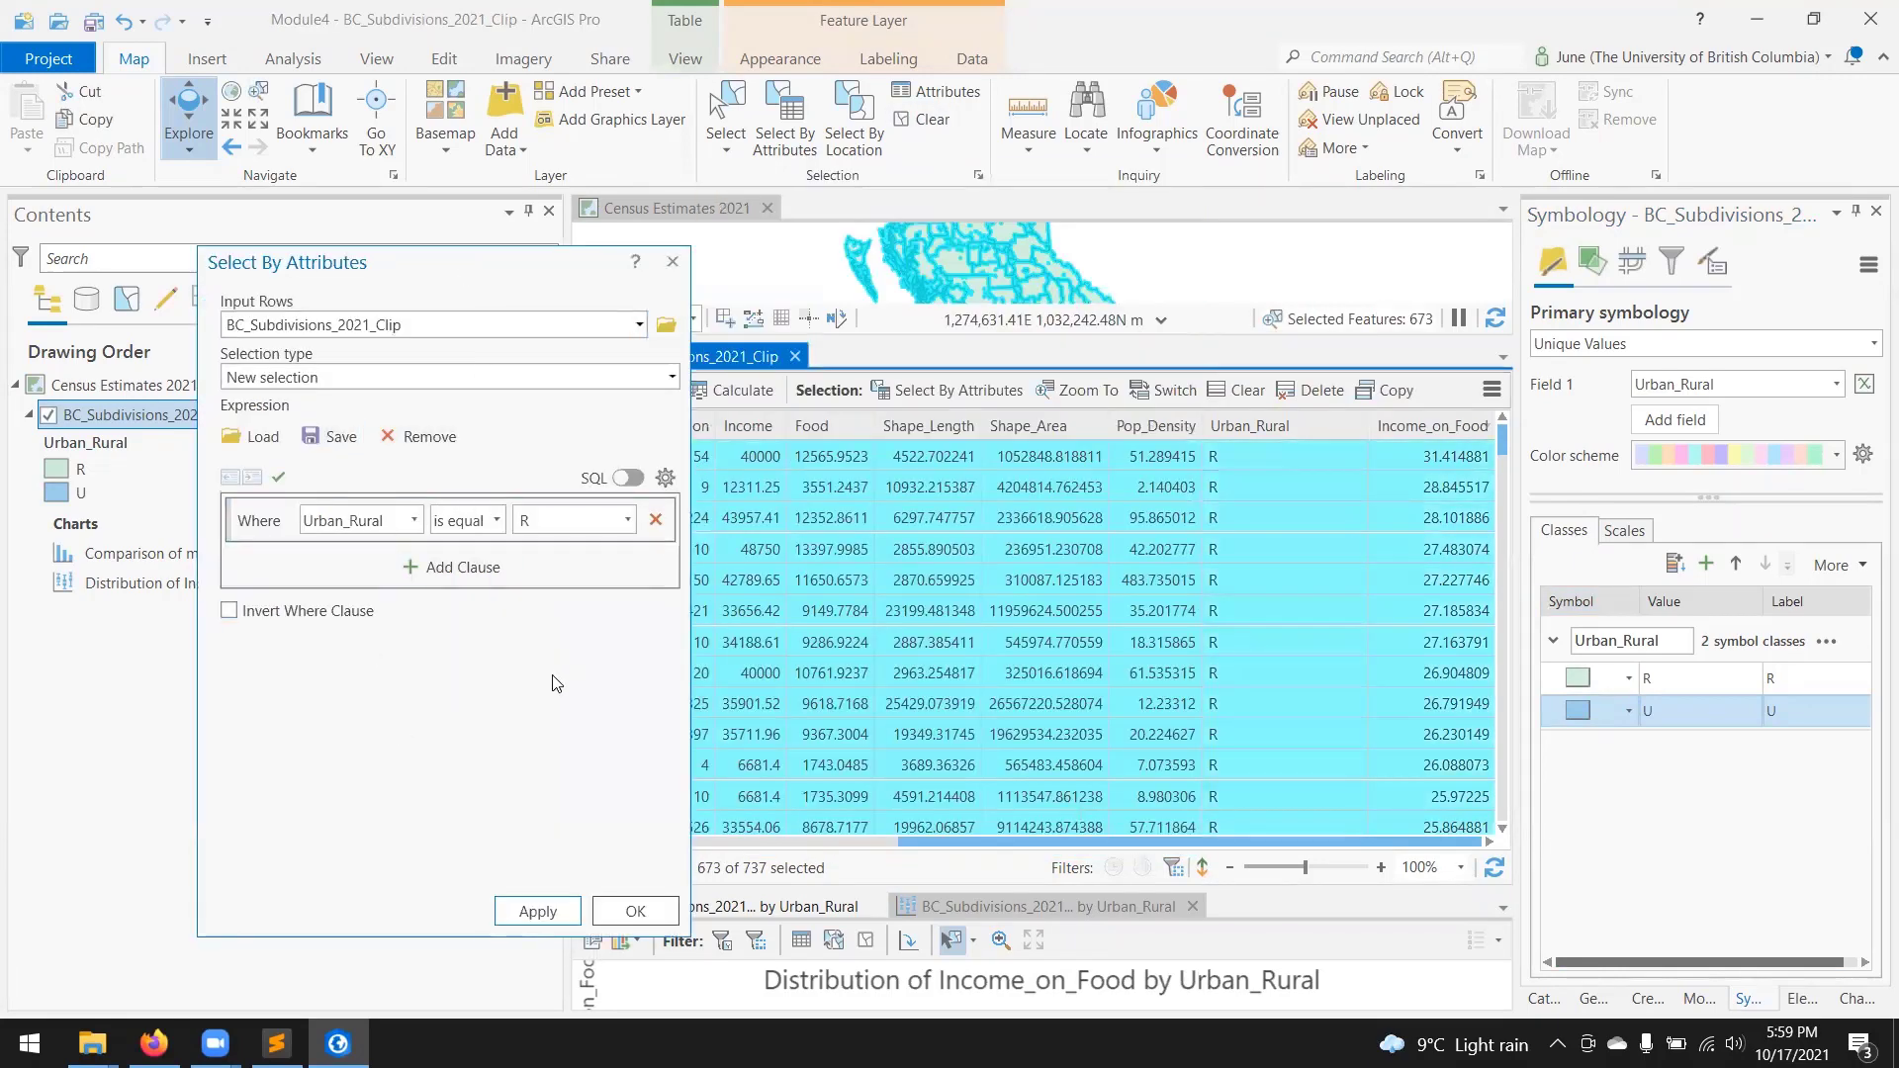
Step: Calculate the Urban_Rural field of the selected rows as "Rural" using a Python 3 expression
right_click(1248, 423)
left_click(1331, 427)
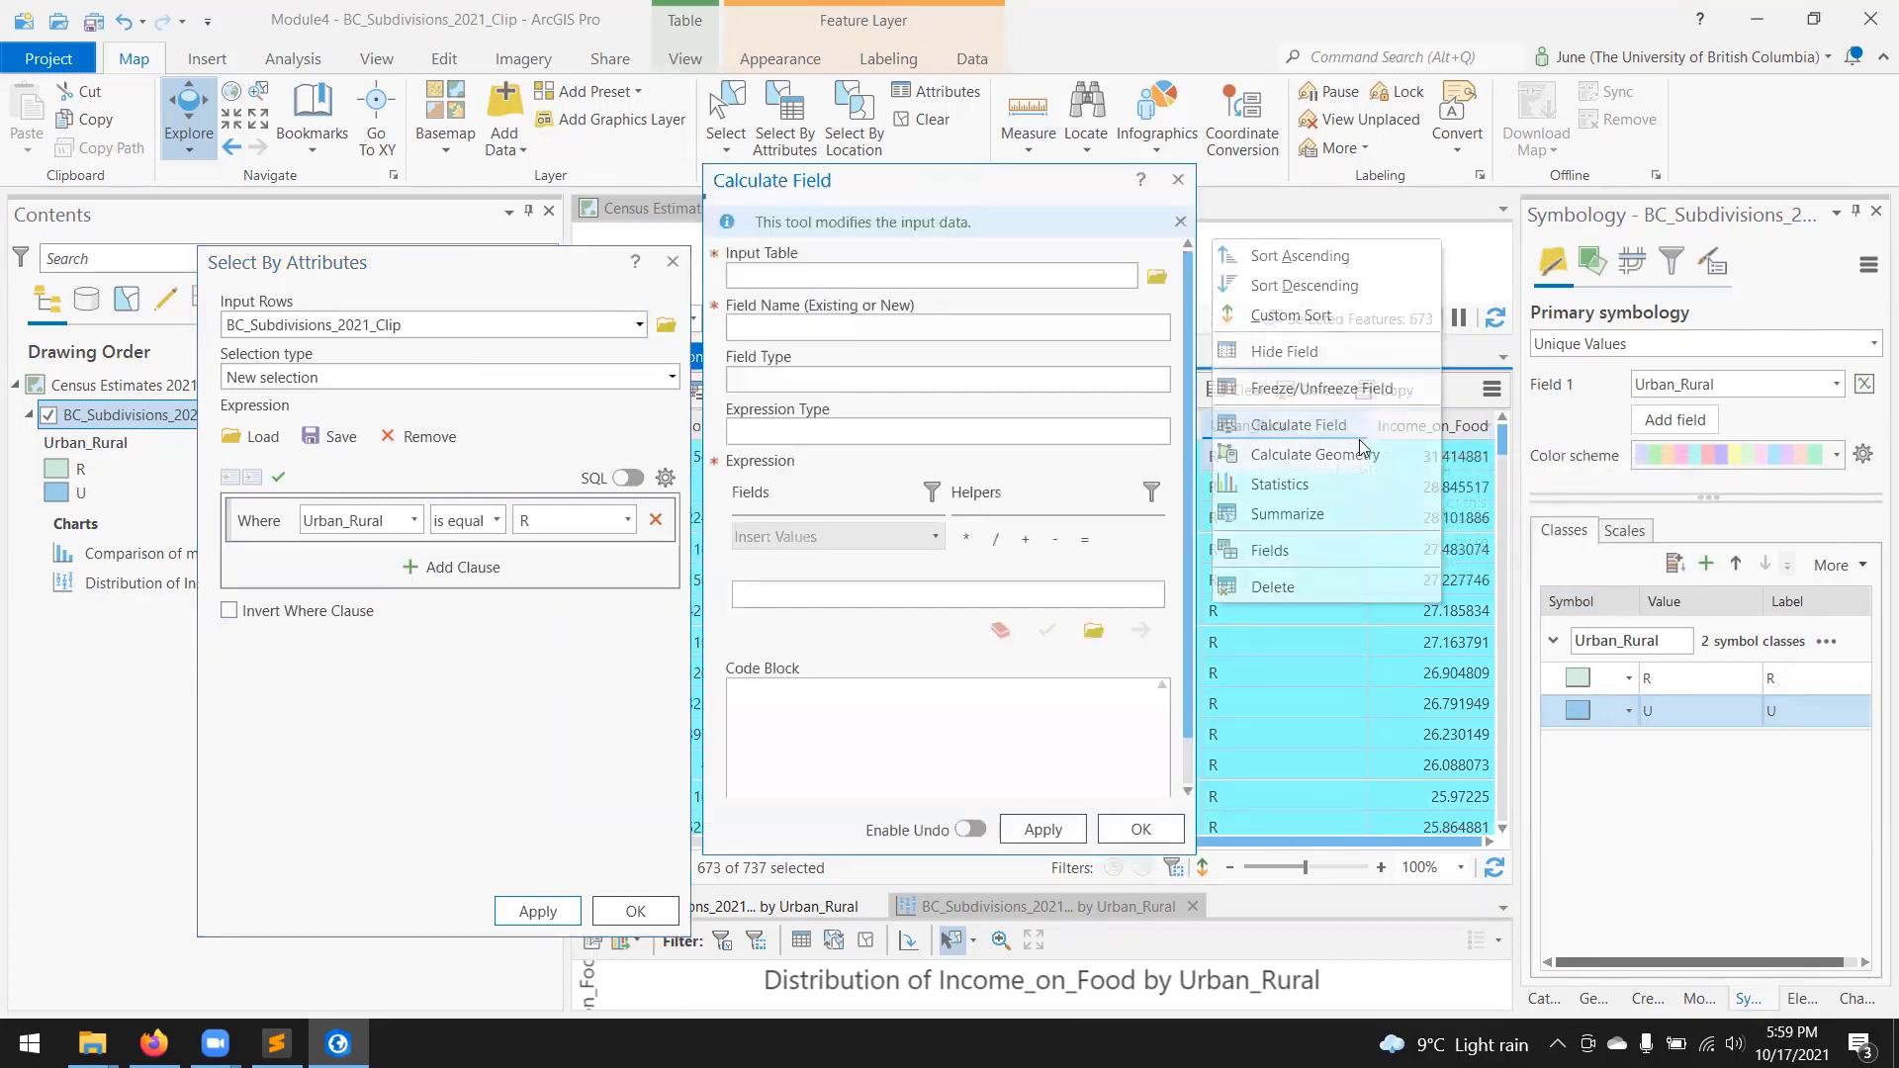
left_click_drag(938, 183, 1298, 135)
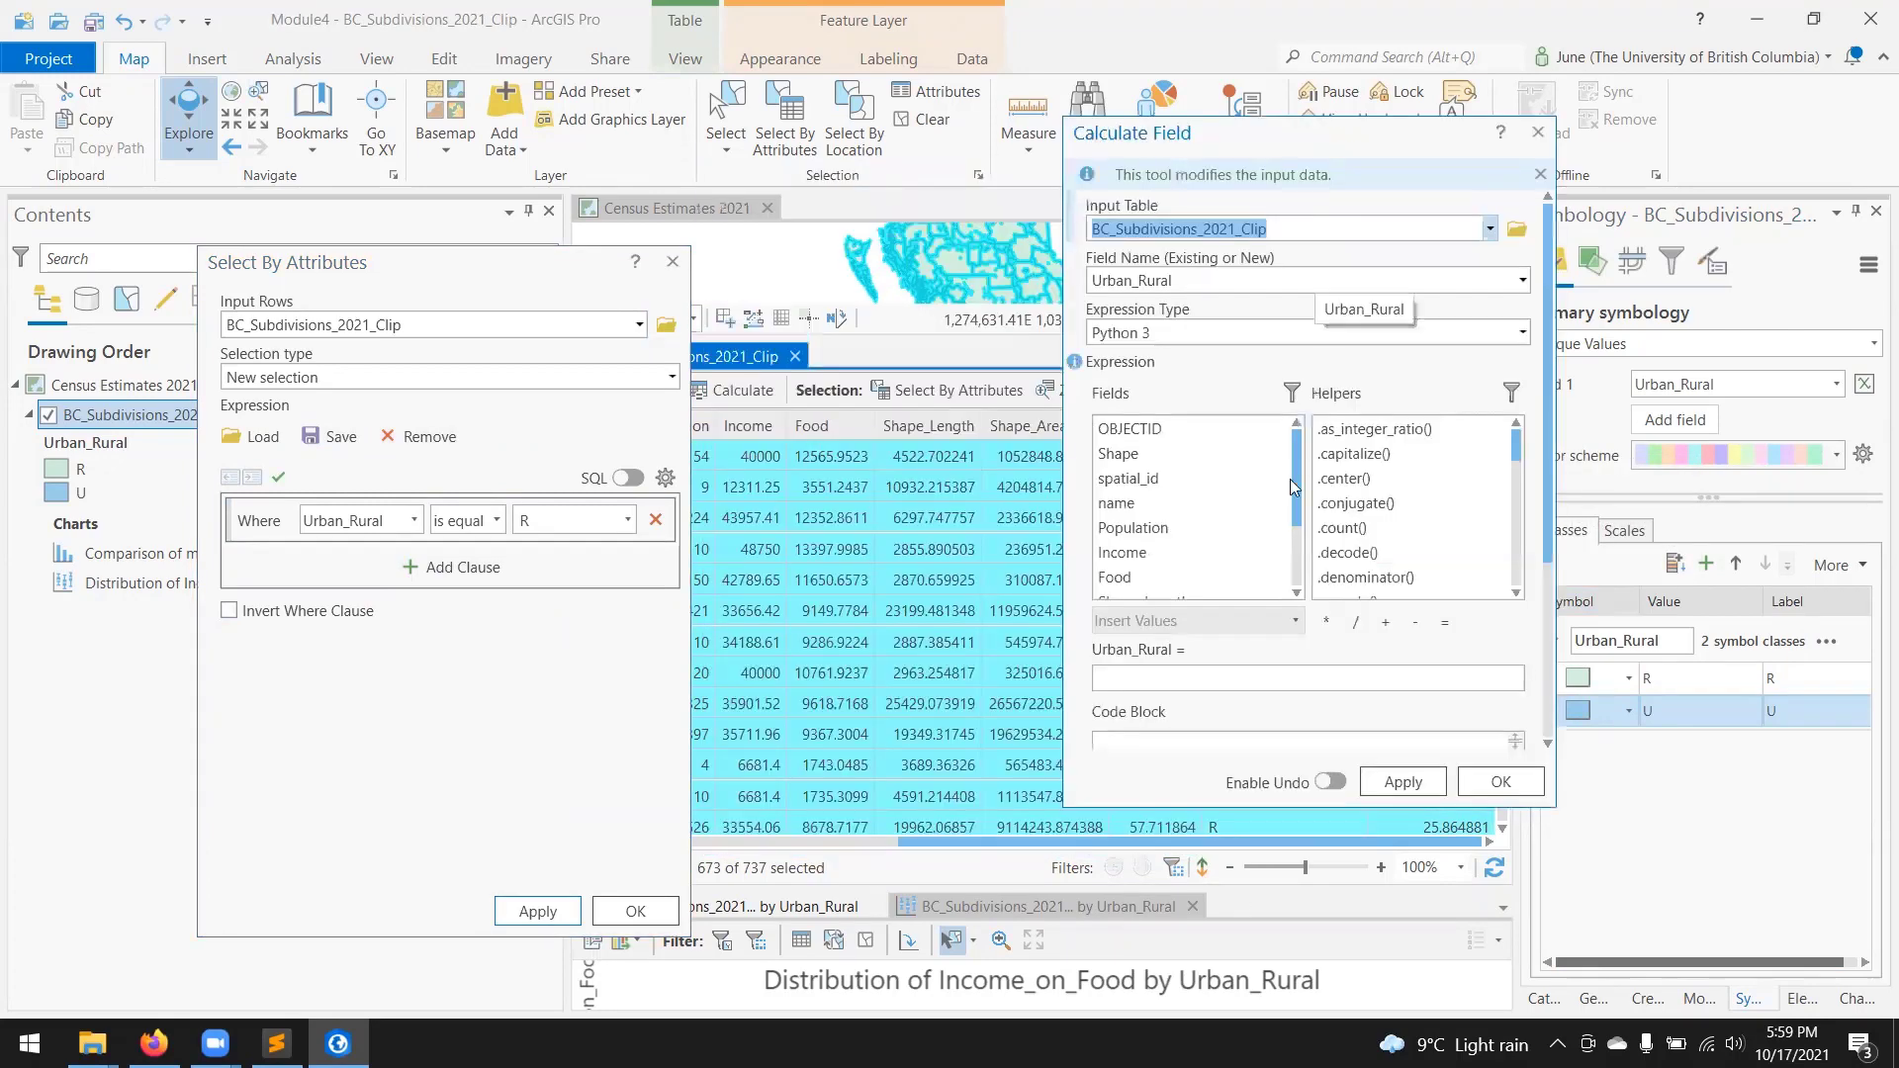
left_click(1278, 679)
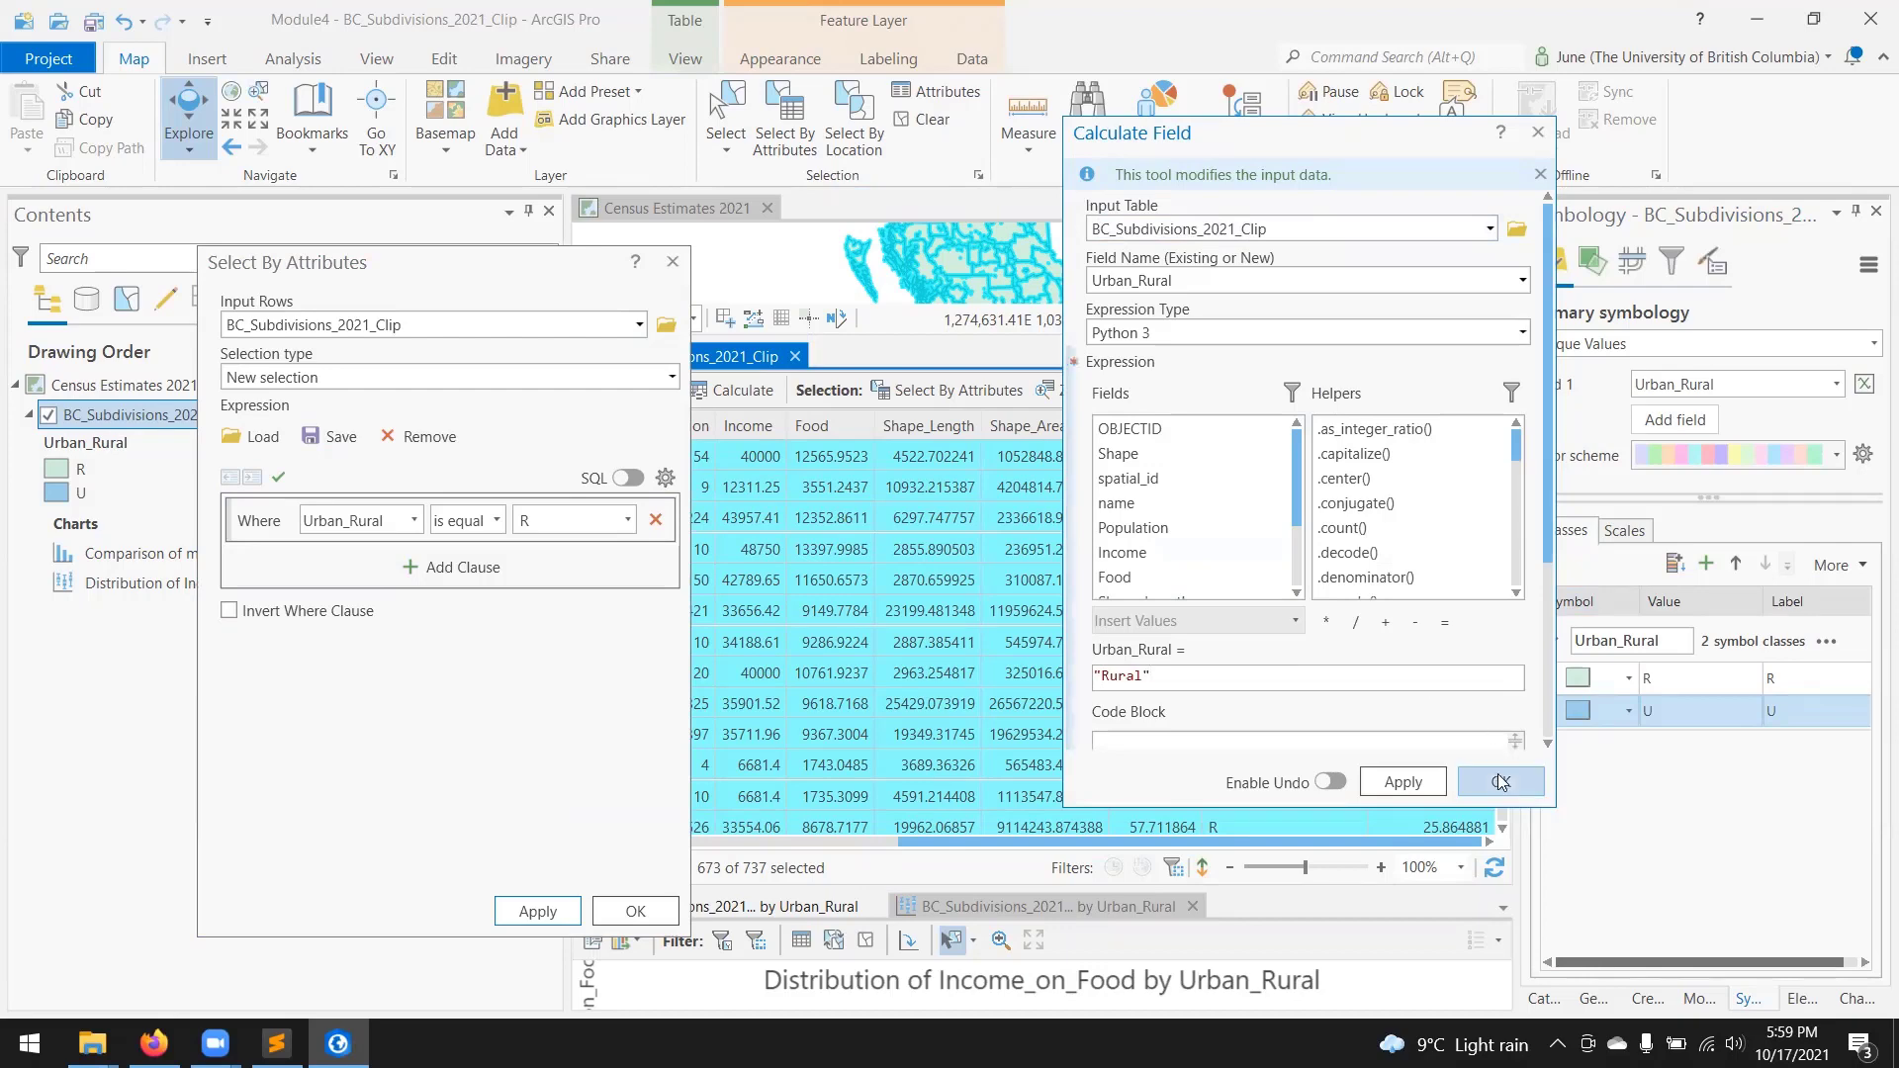
left_click_drag(1400, 152, 1703, 80)
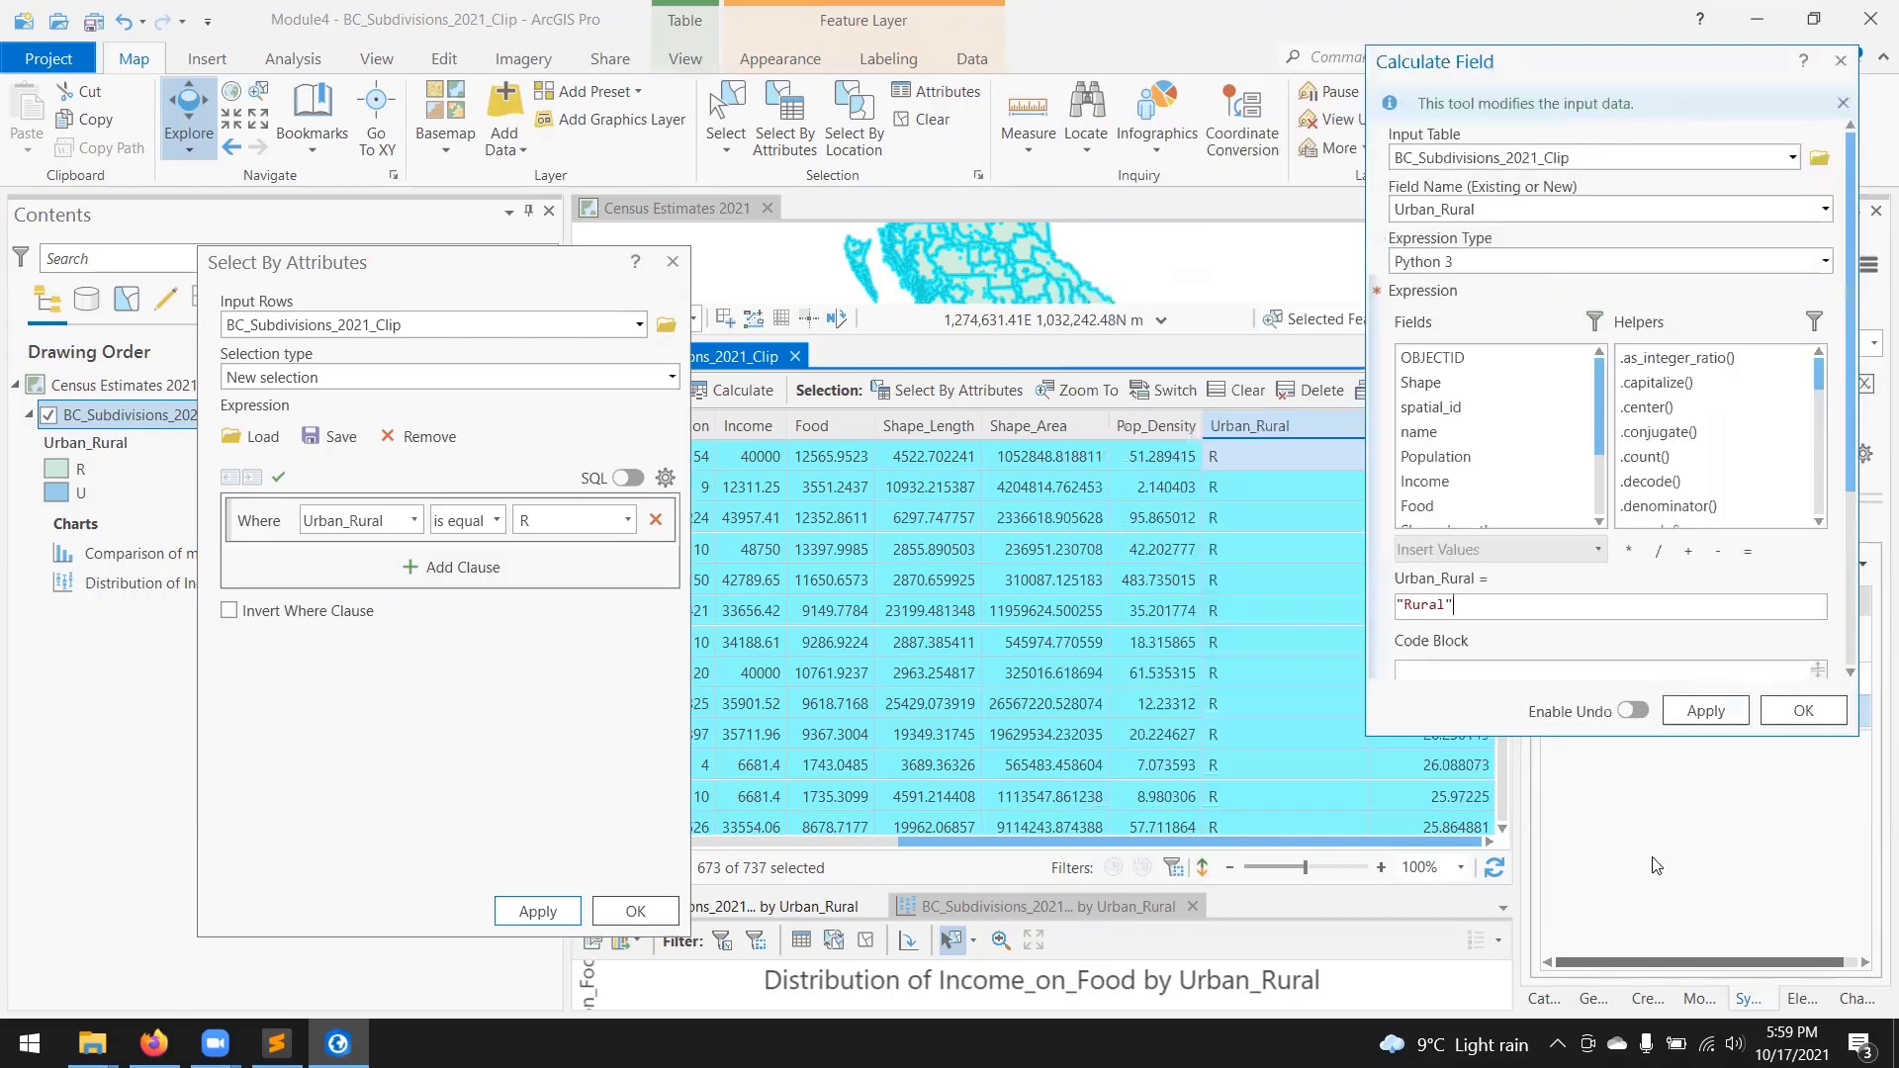
left_click(1709, 712)
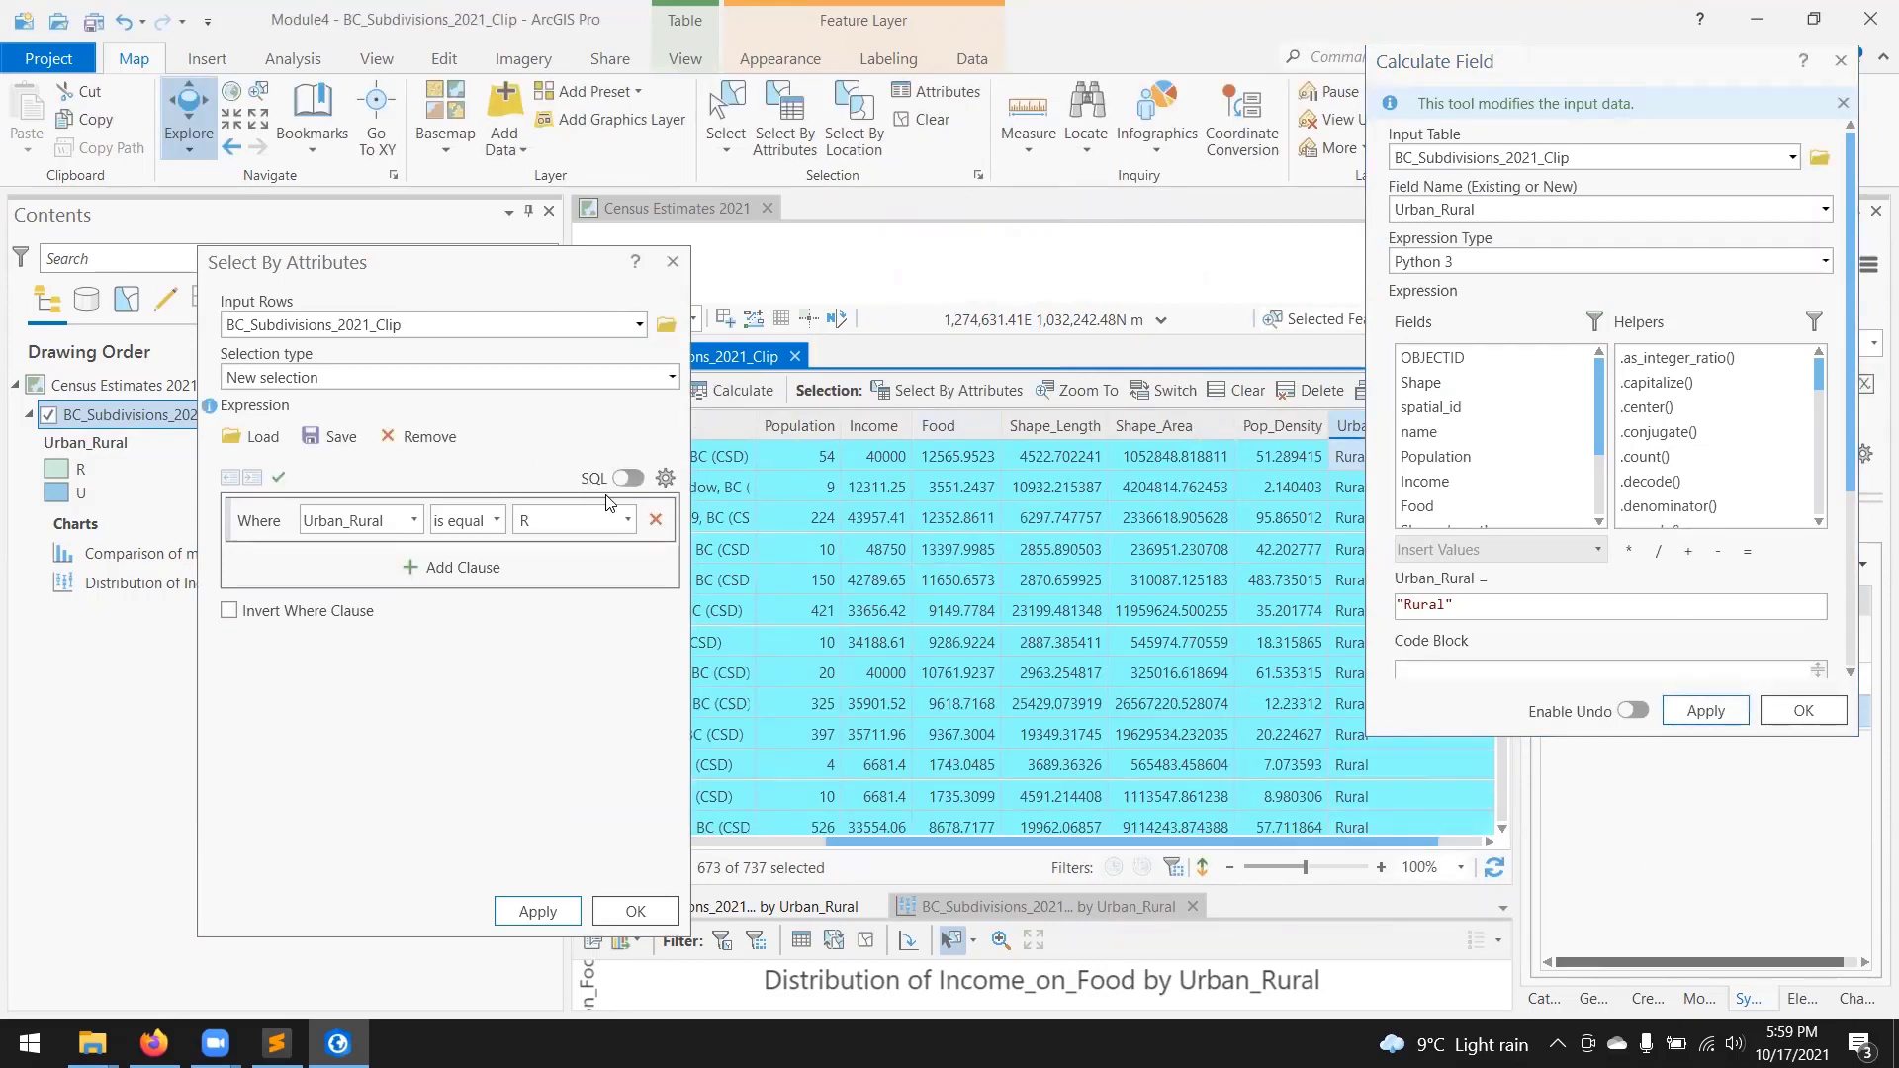
Step: Make a new selection by attributes of the rows where Urban_Rural is equal to U
left_click(594, 520)
left_click(552, 573)
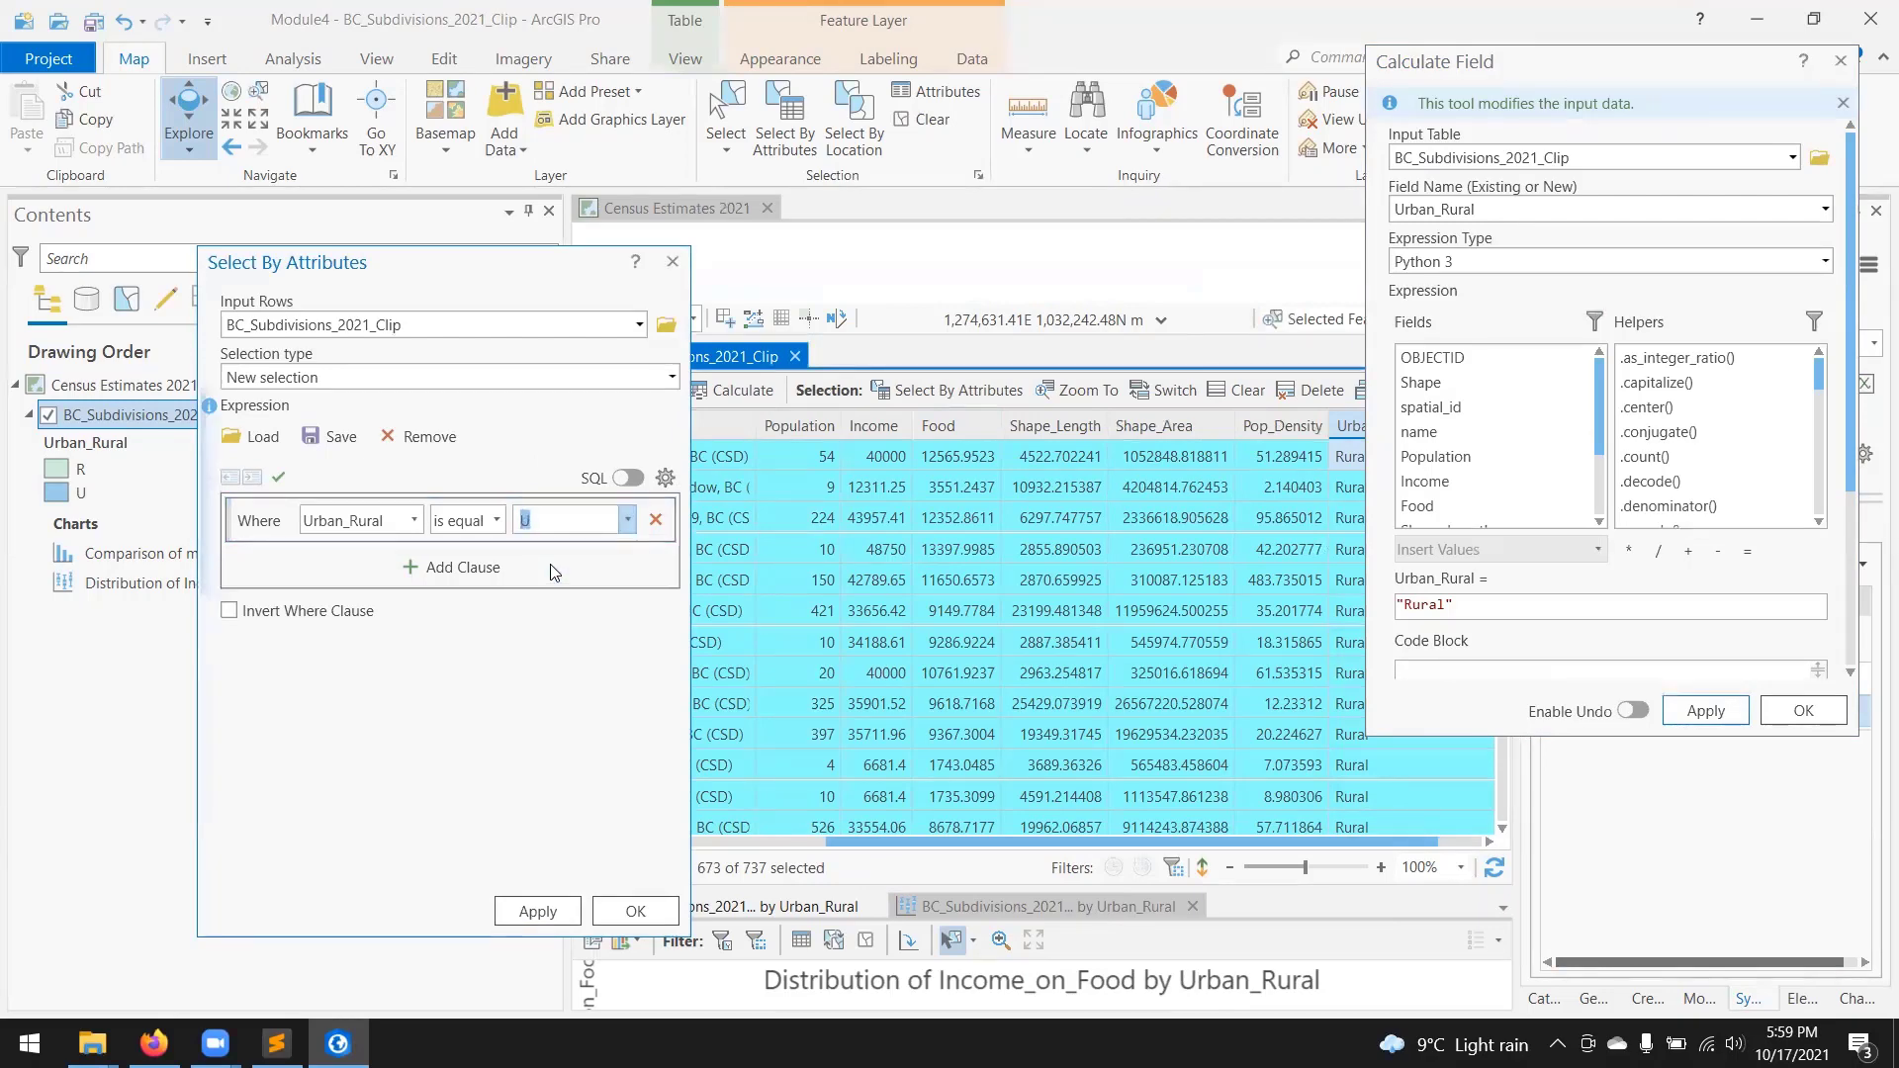
left_click(542, 914)
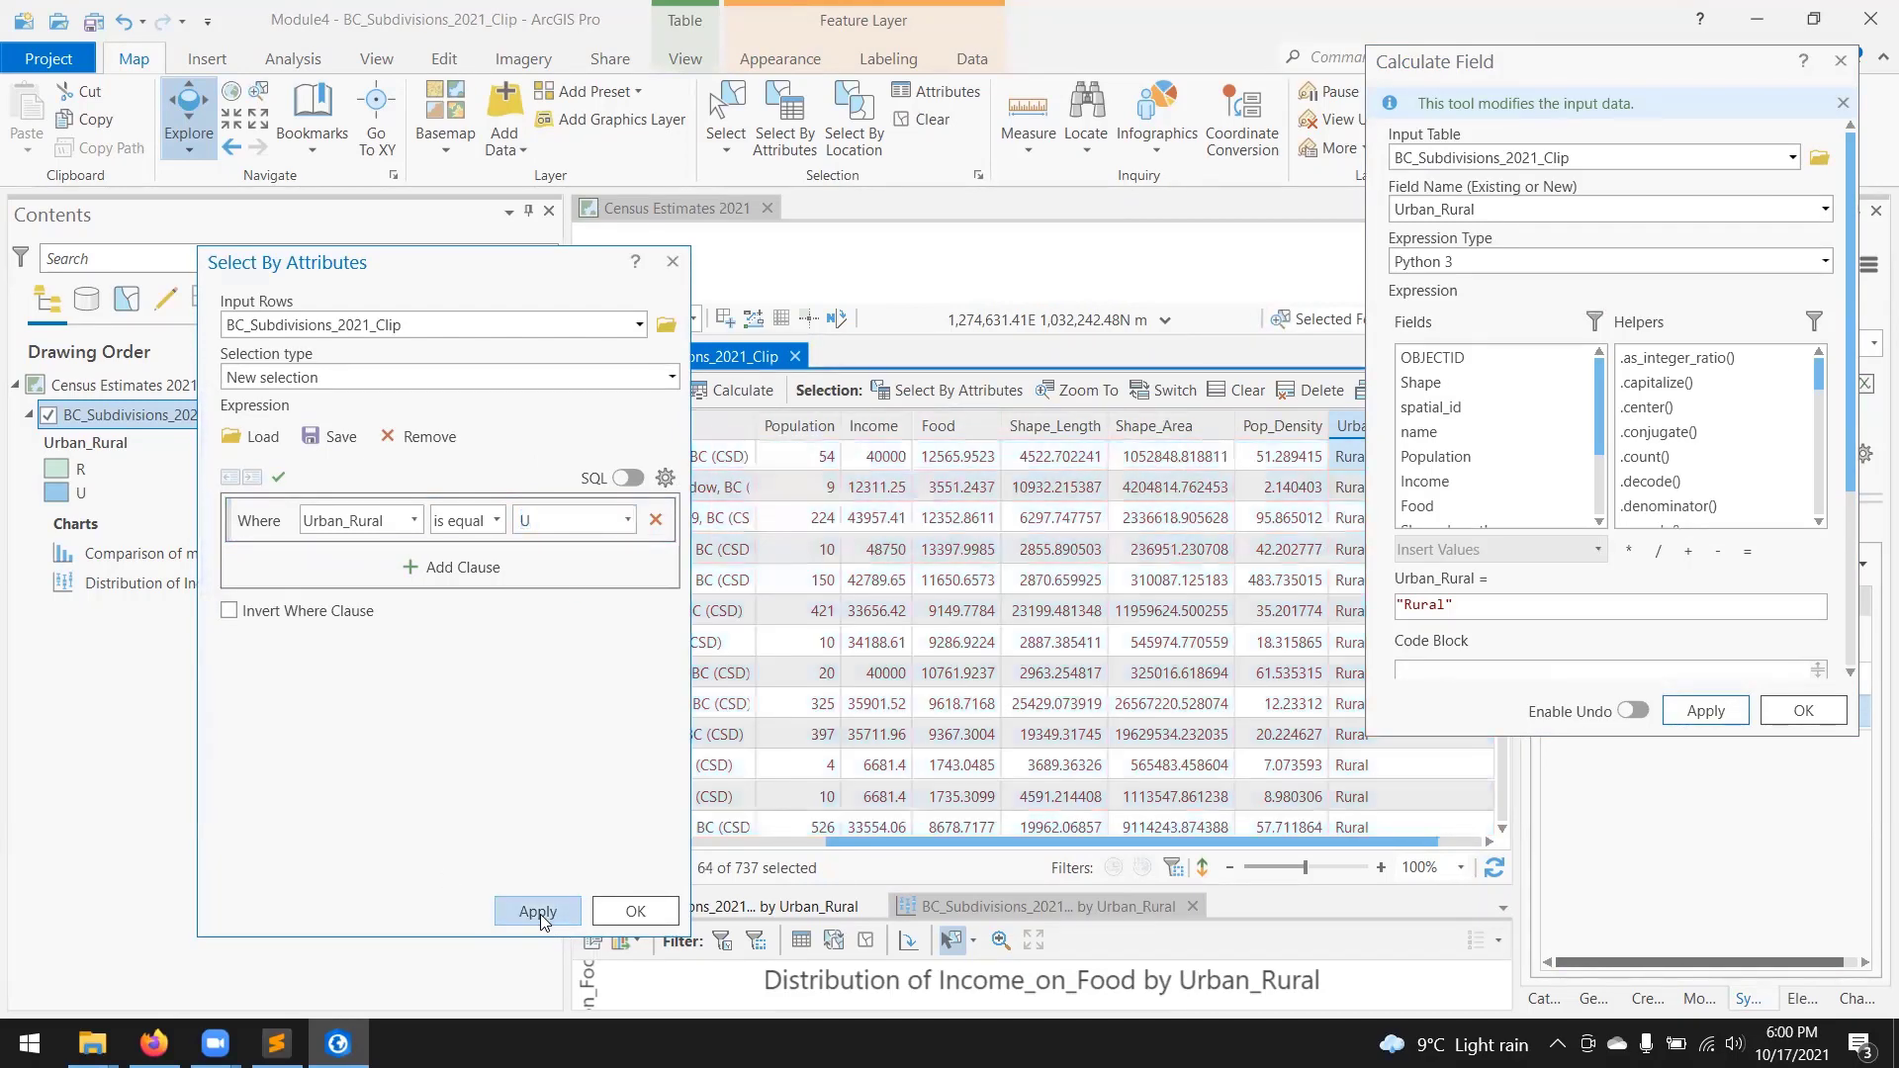
Step: Calculate Urban_Rural as "Urban" for the selected rows, and close the attribute table and both tool dialogs
double_click(1439, 603)
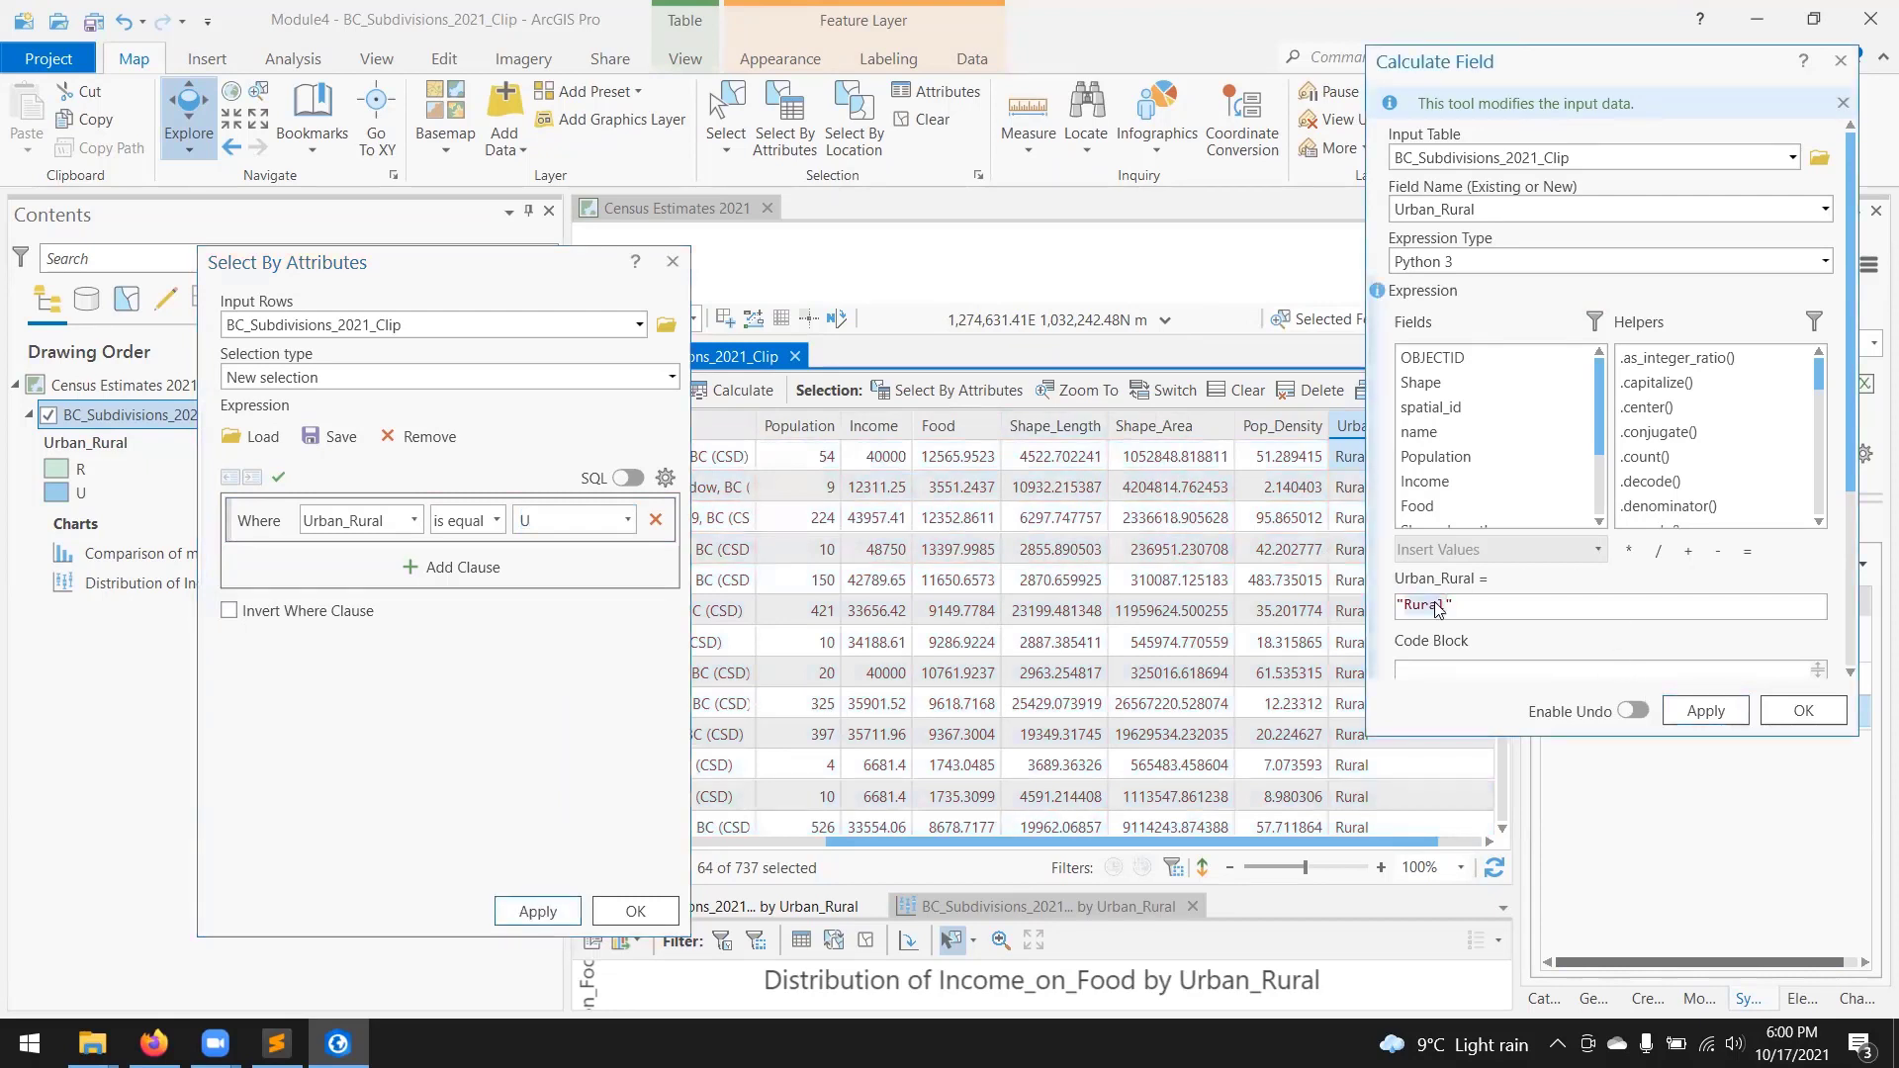
type("Urban")
left_click(1716, 712)
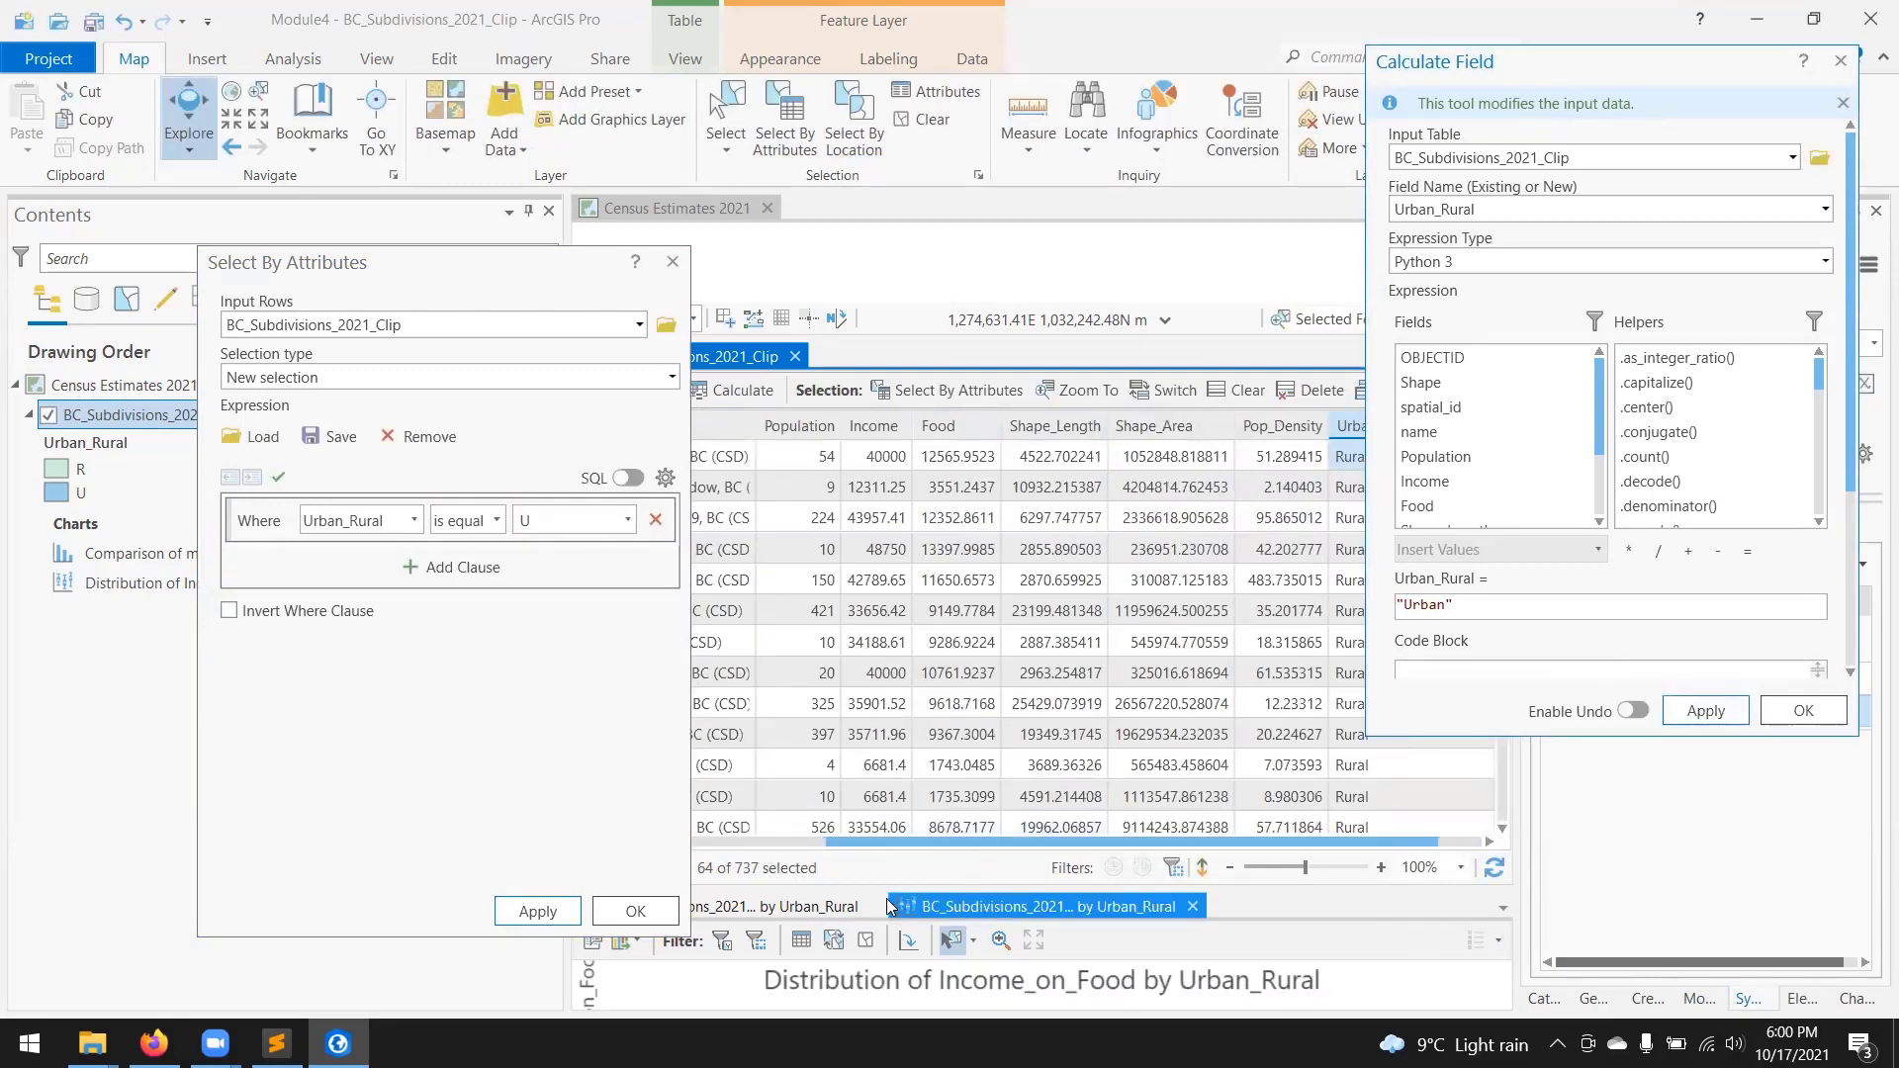
left_click(793, 358)
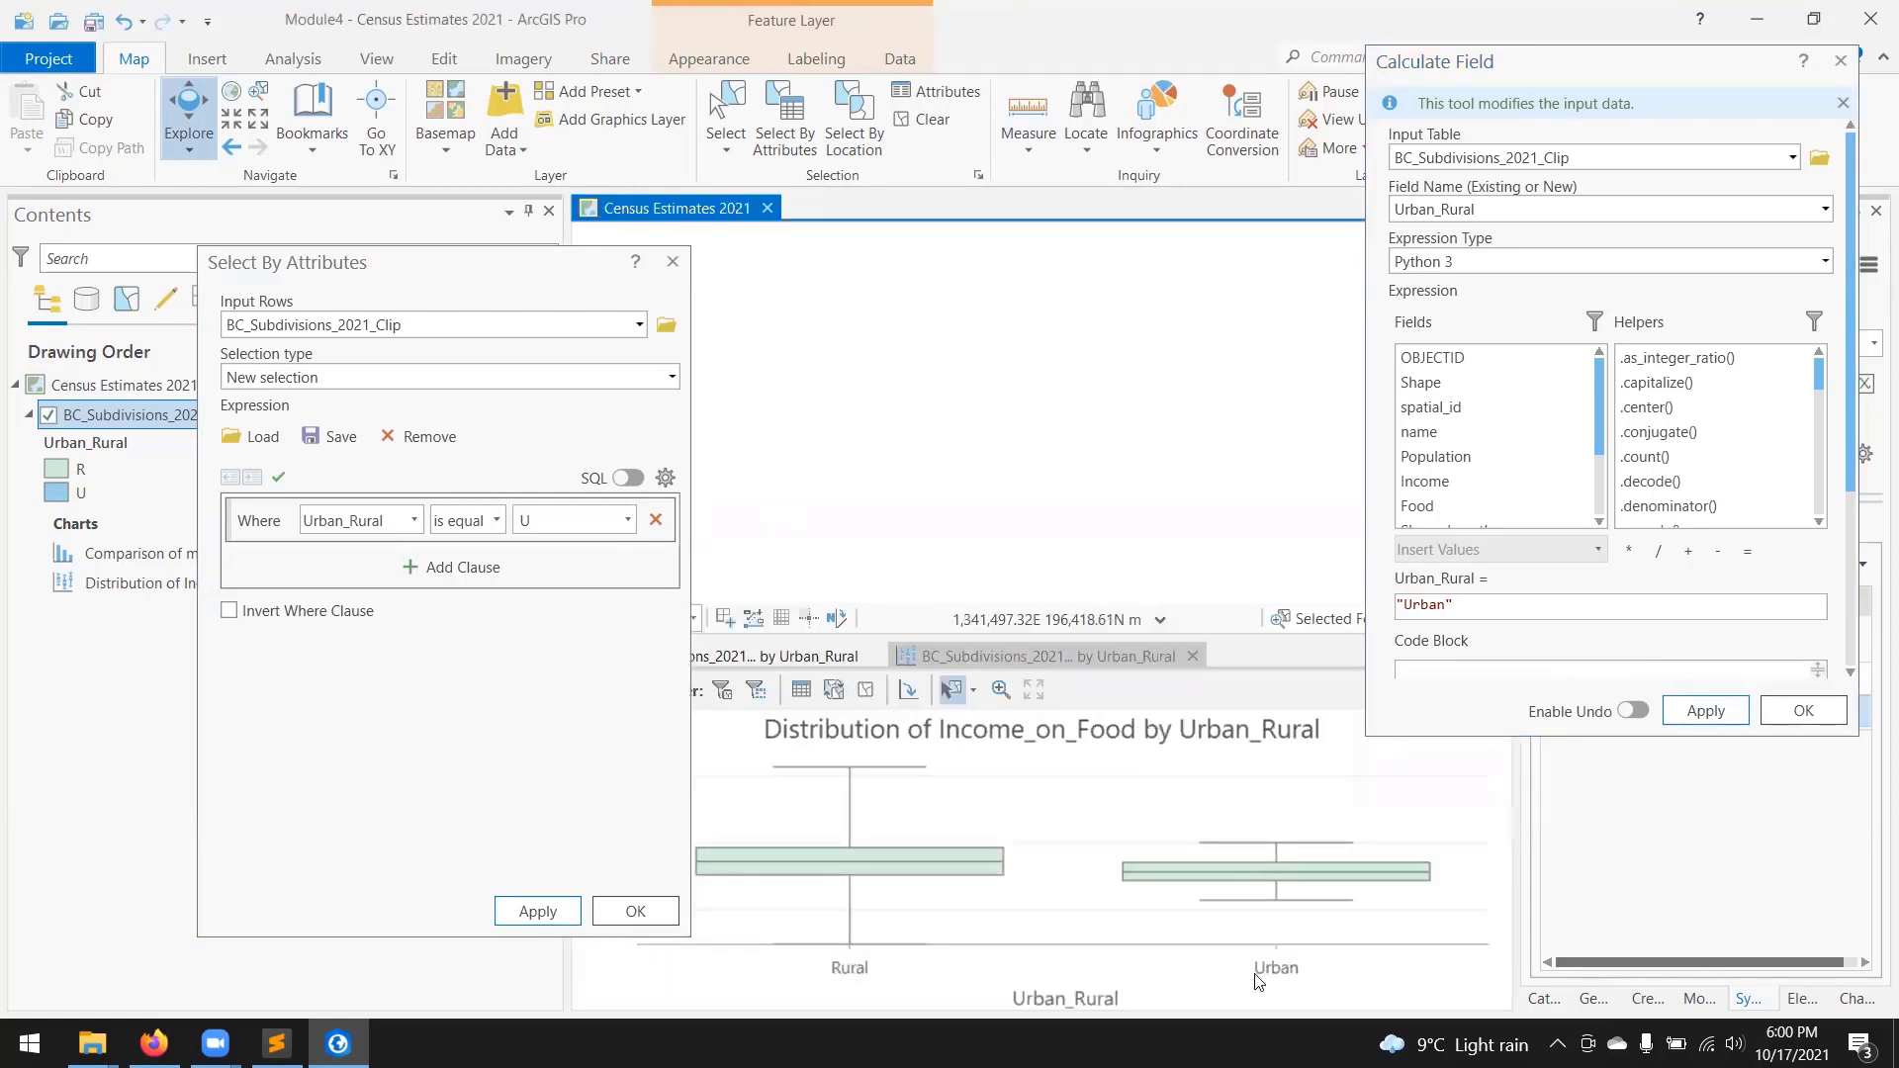
left_click(1841, 61)
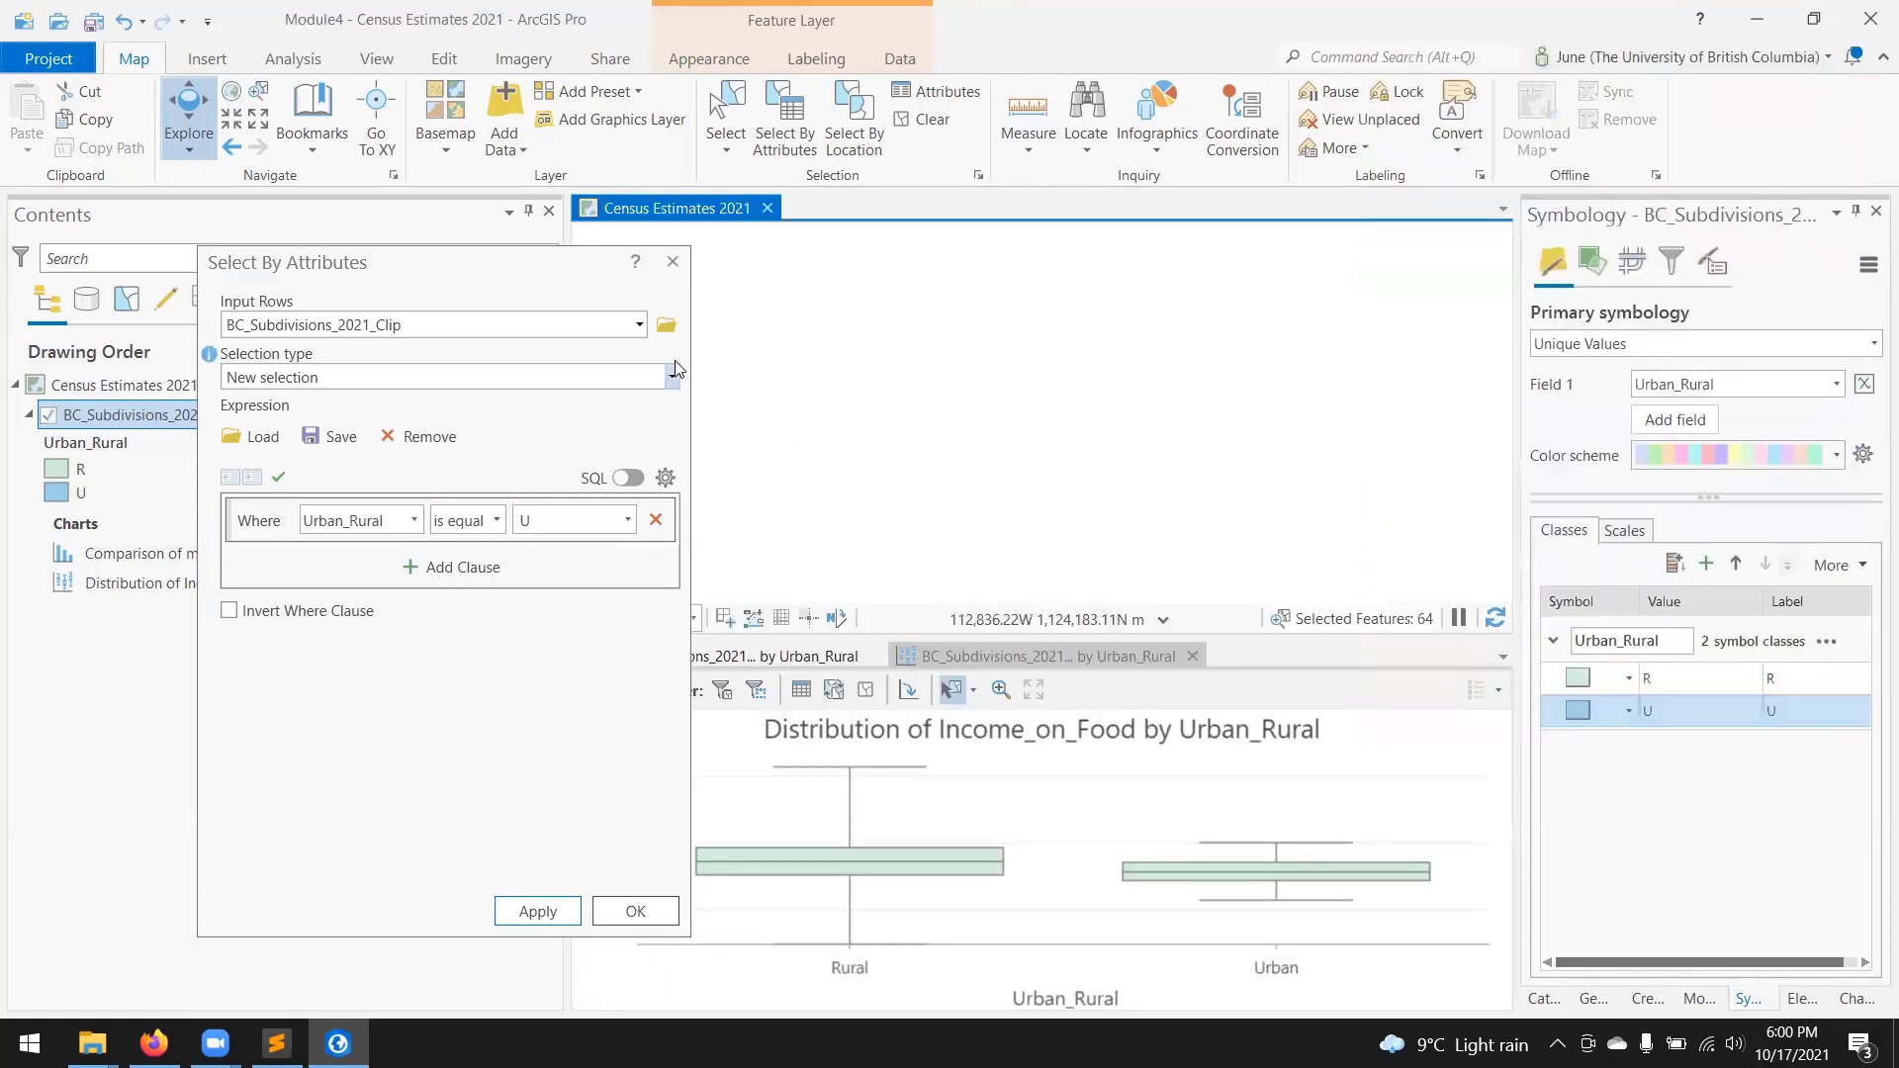
left_click(673, 261)
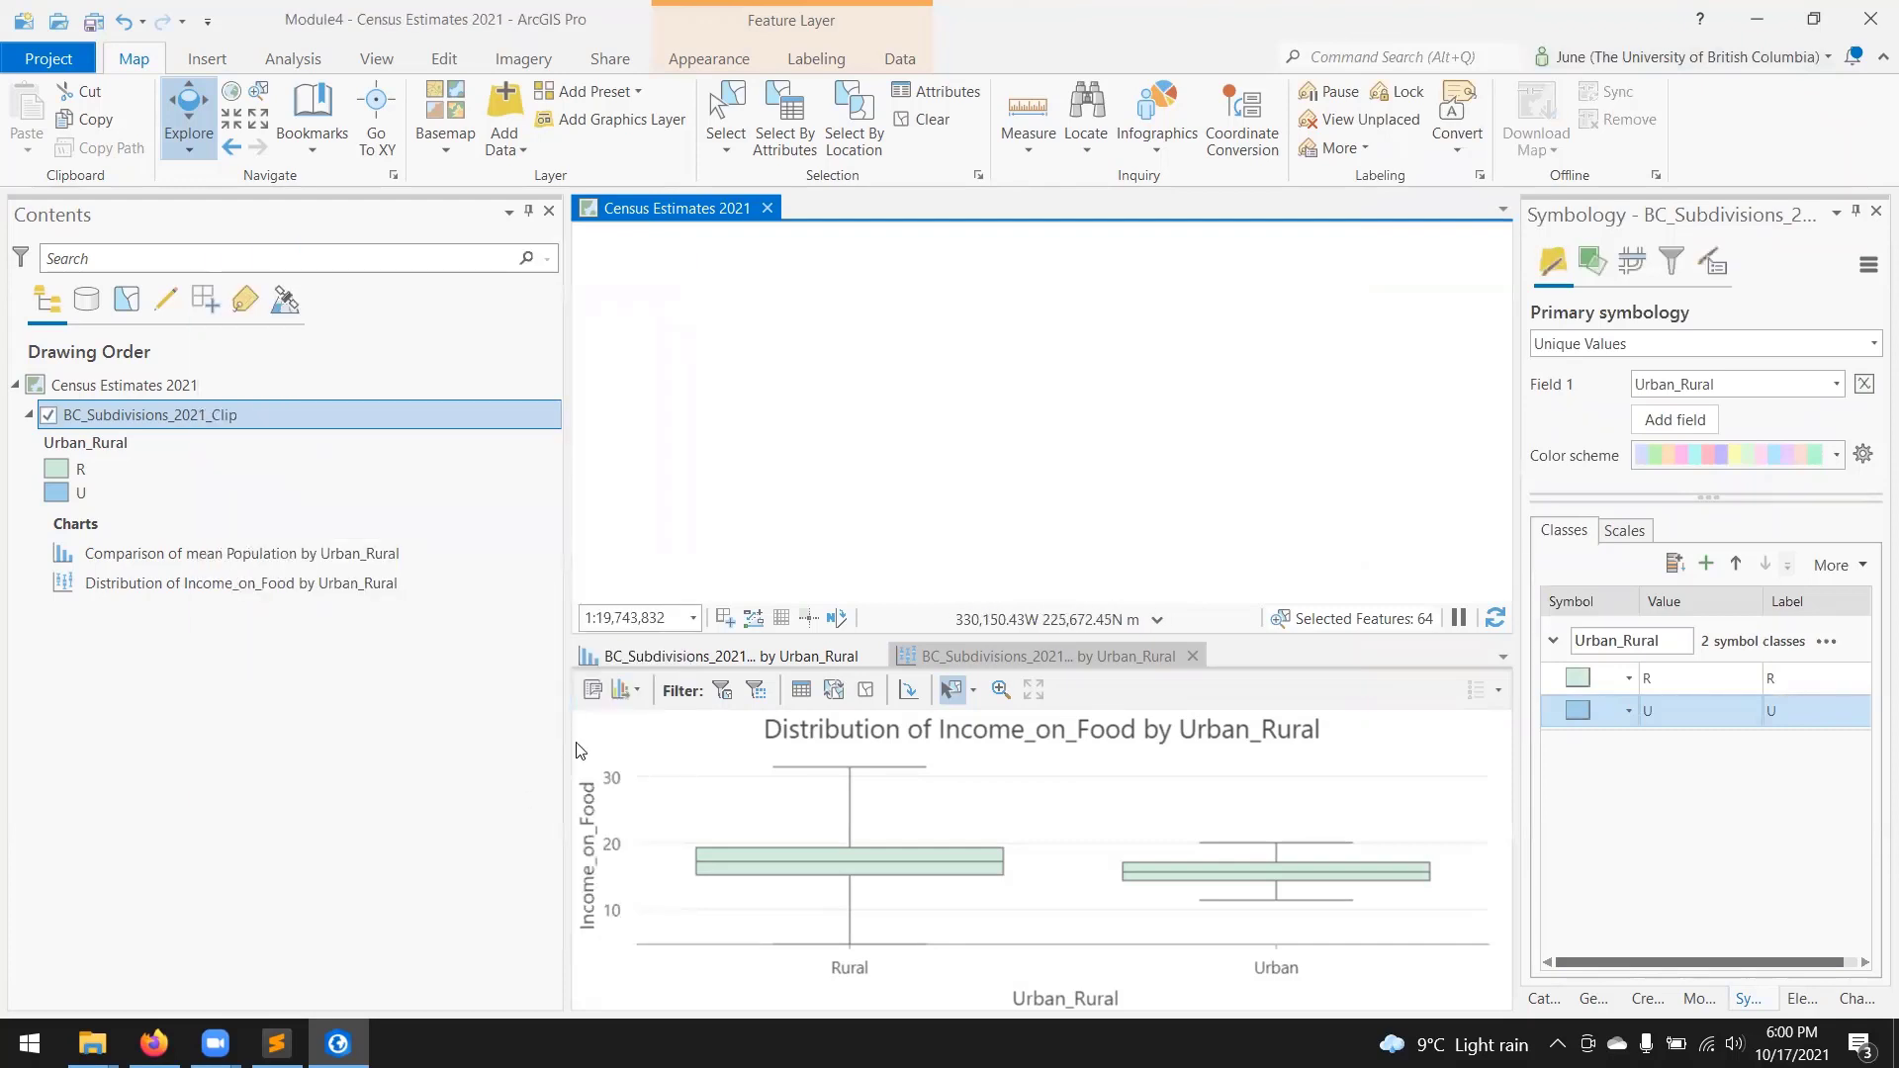
Step: Rebuild the layer's Unique Values symbology on Urban_Rural by switching through Single Symbol, and remove the <all other values> class
left_click(1581, 678)
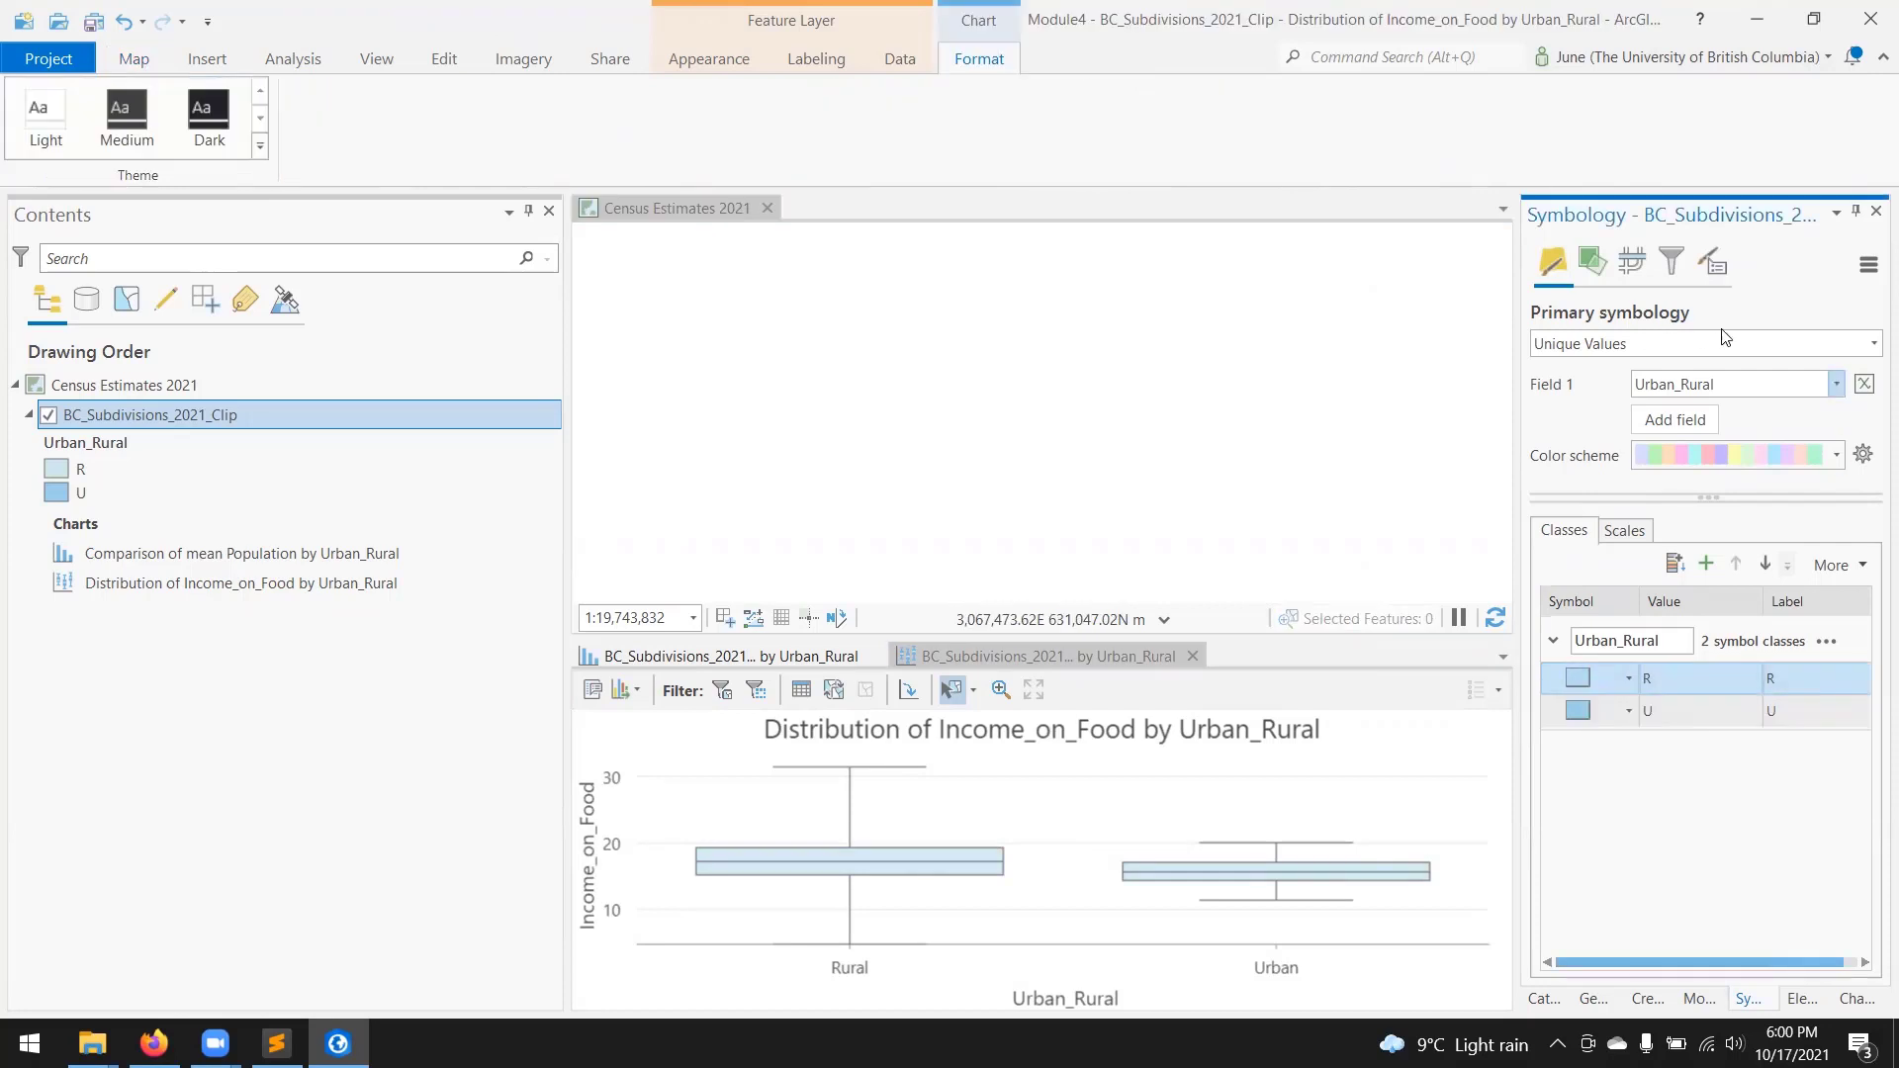
left_click(1871, 347)
left_click(1710, 388)
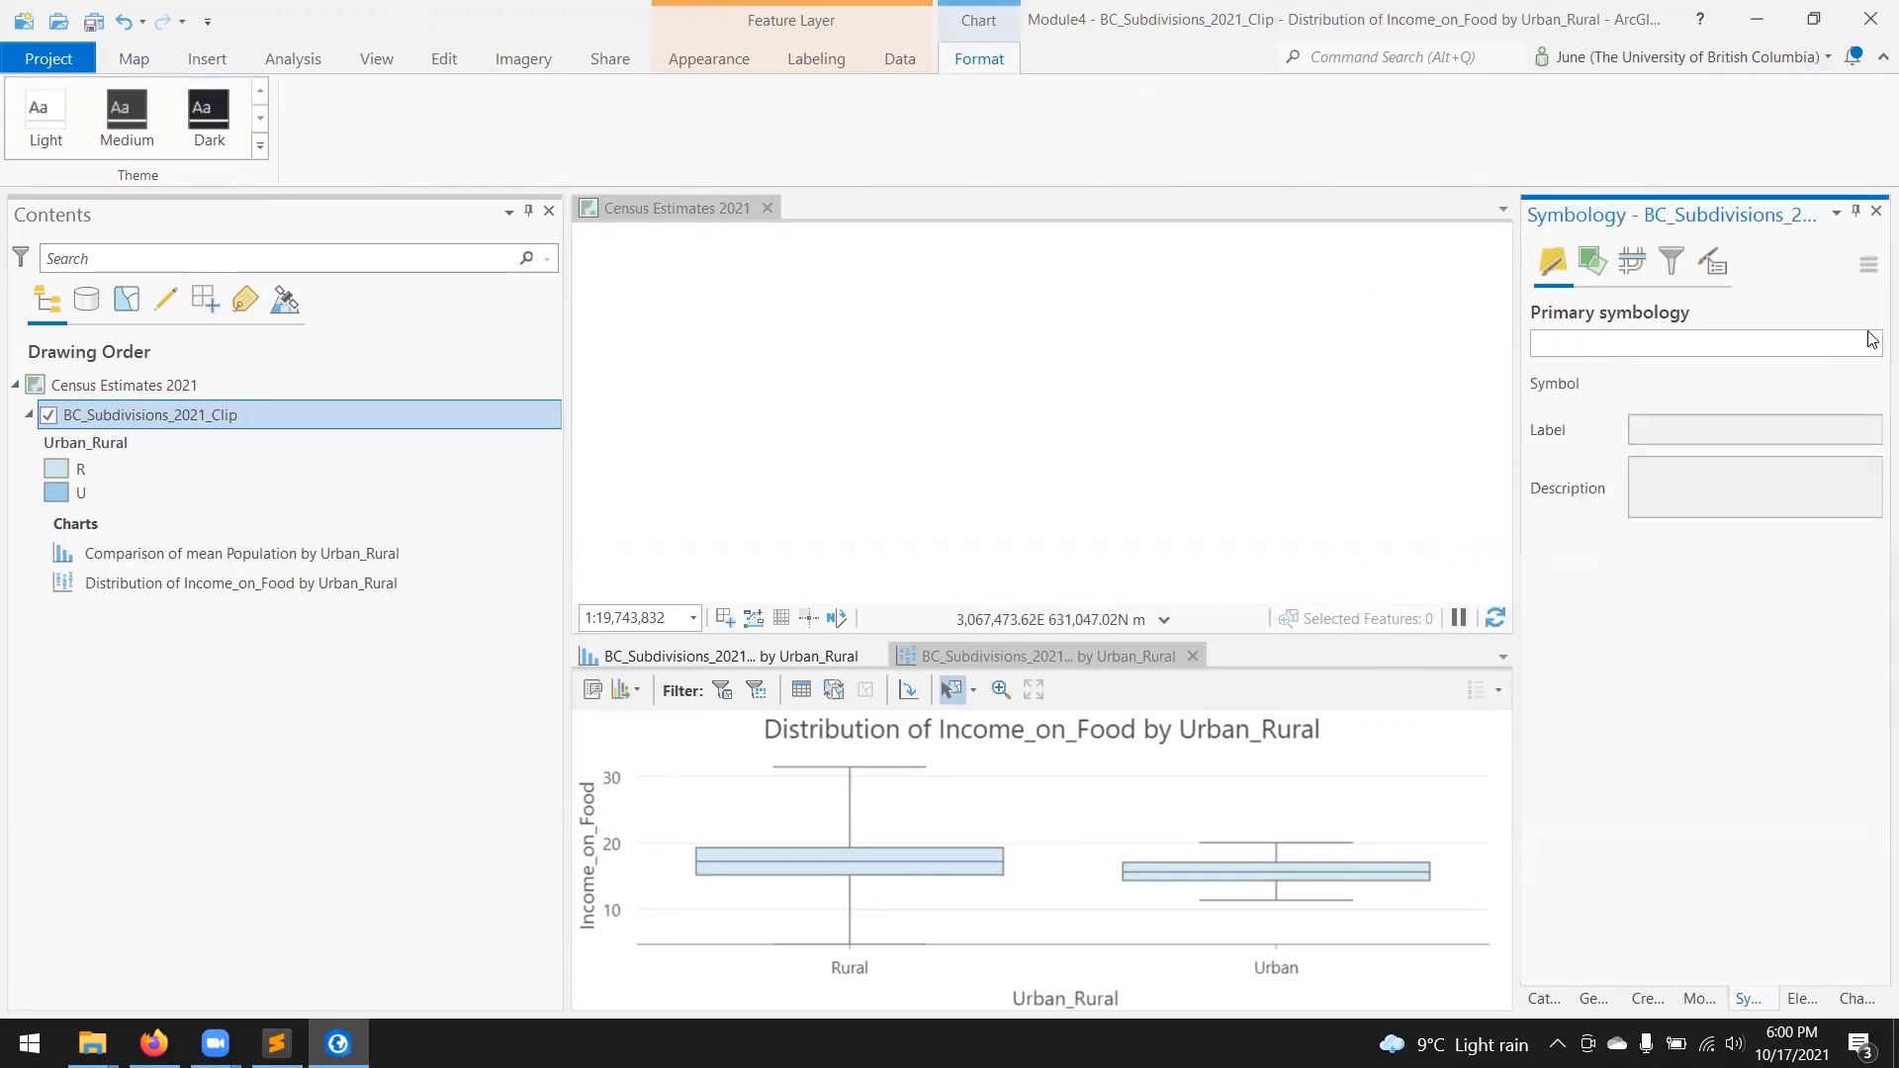
left_click(1873, 345)
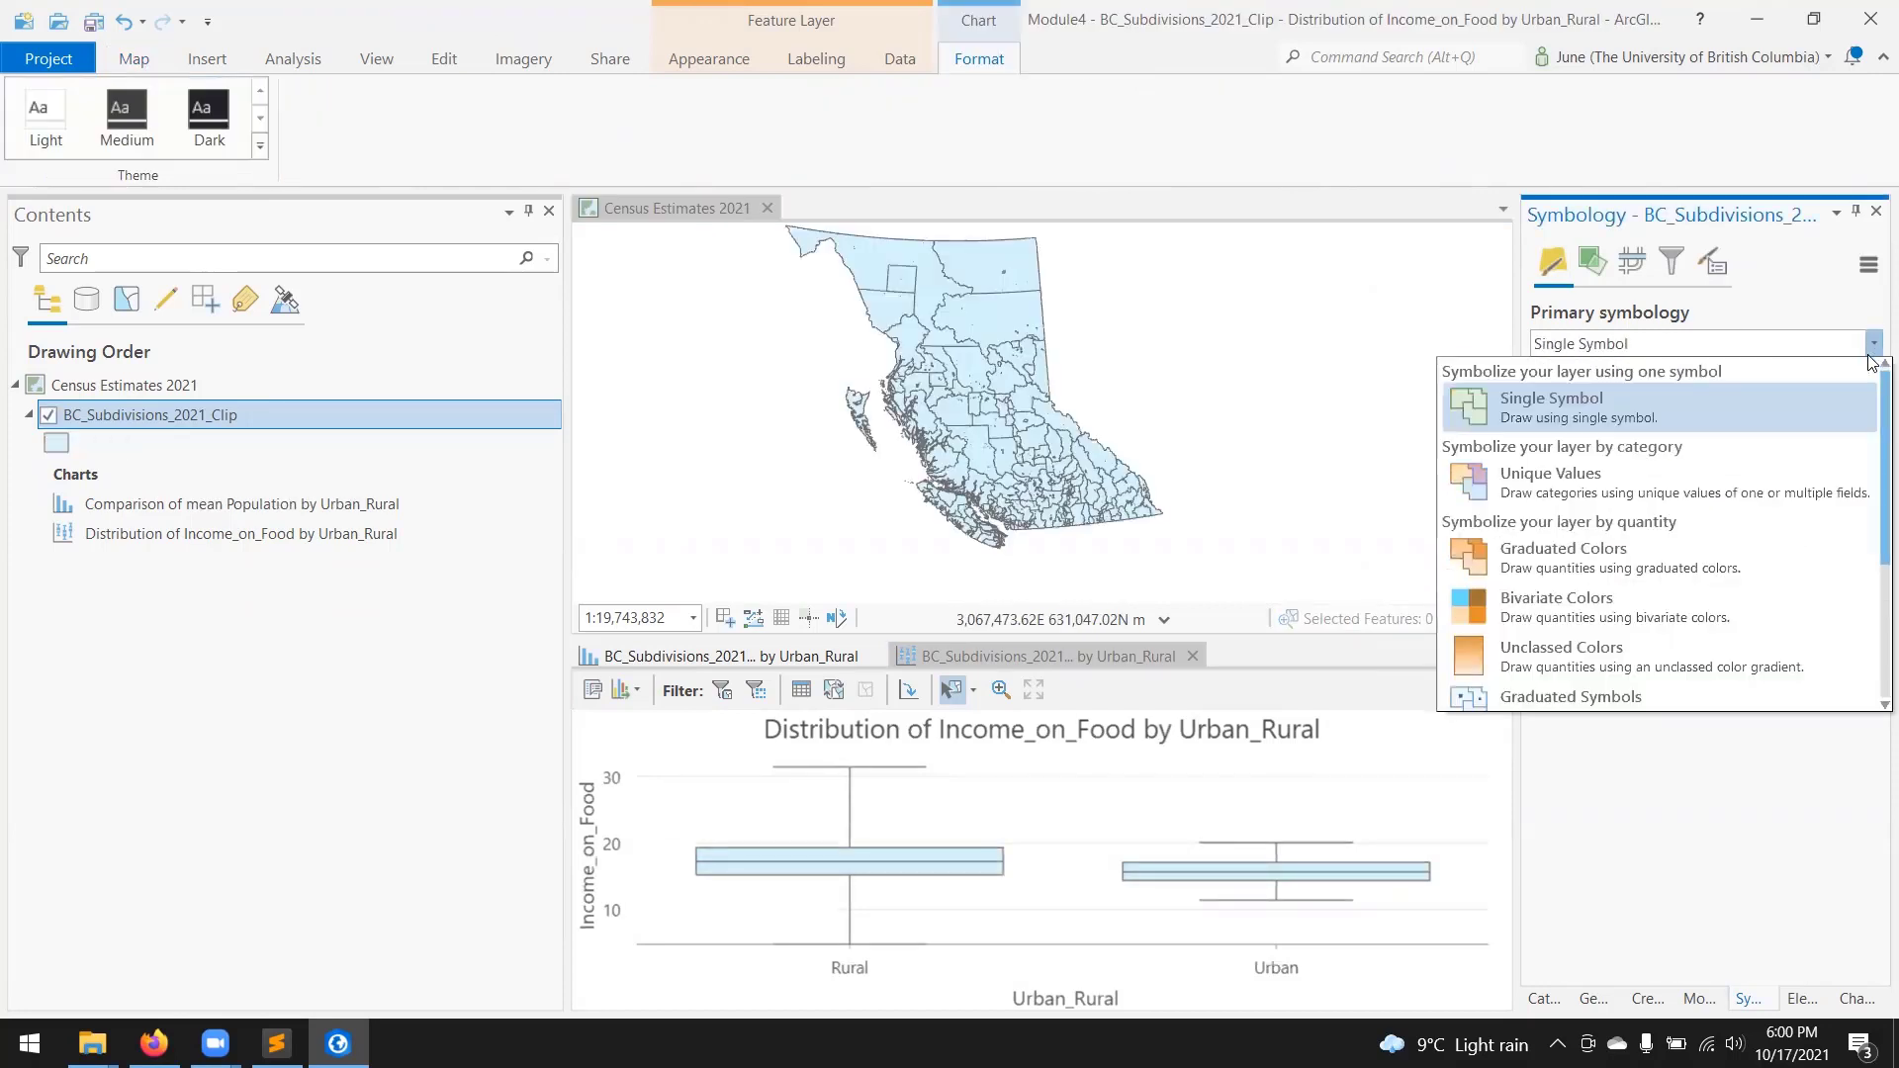
left_click(1801, 471)
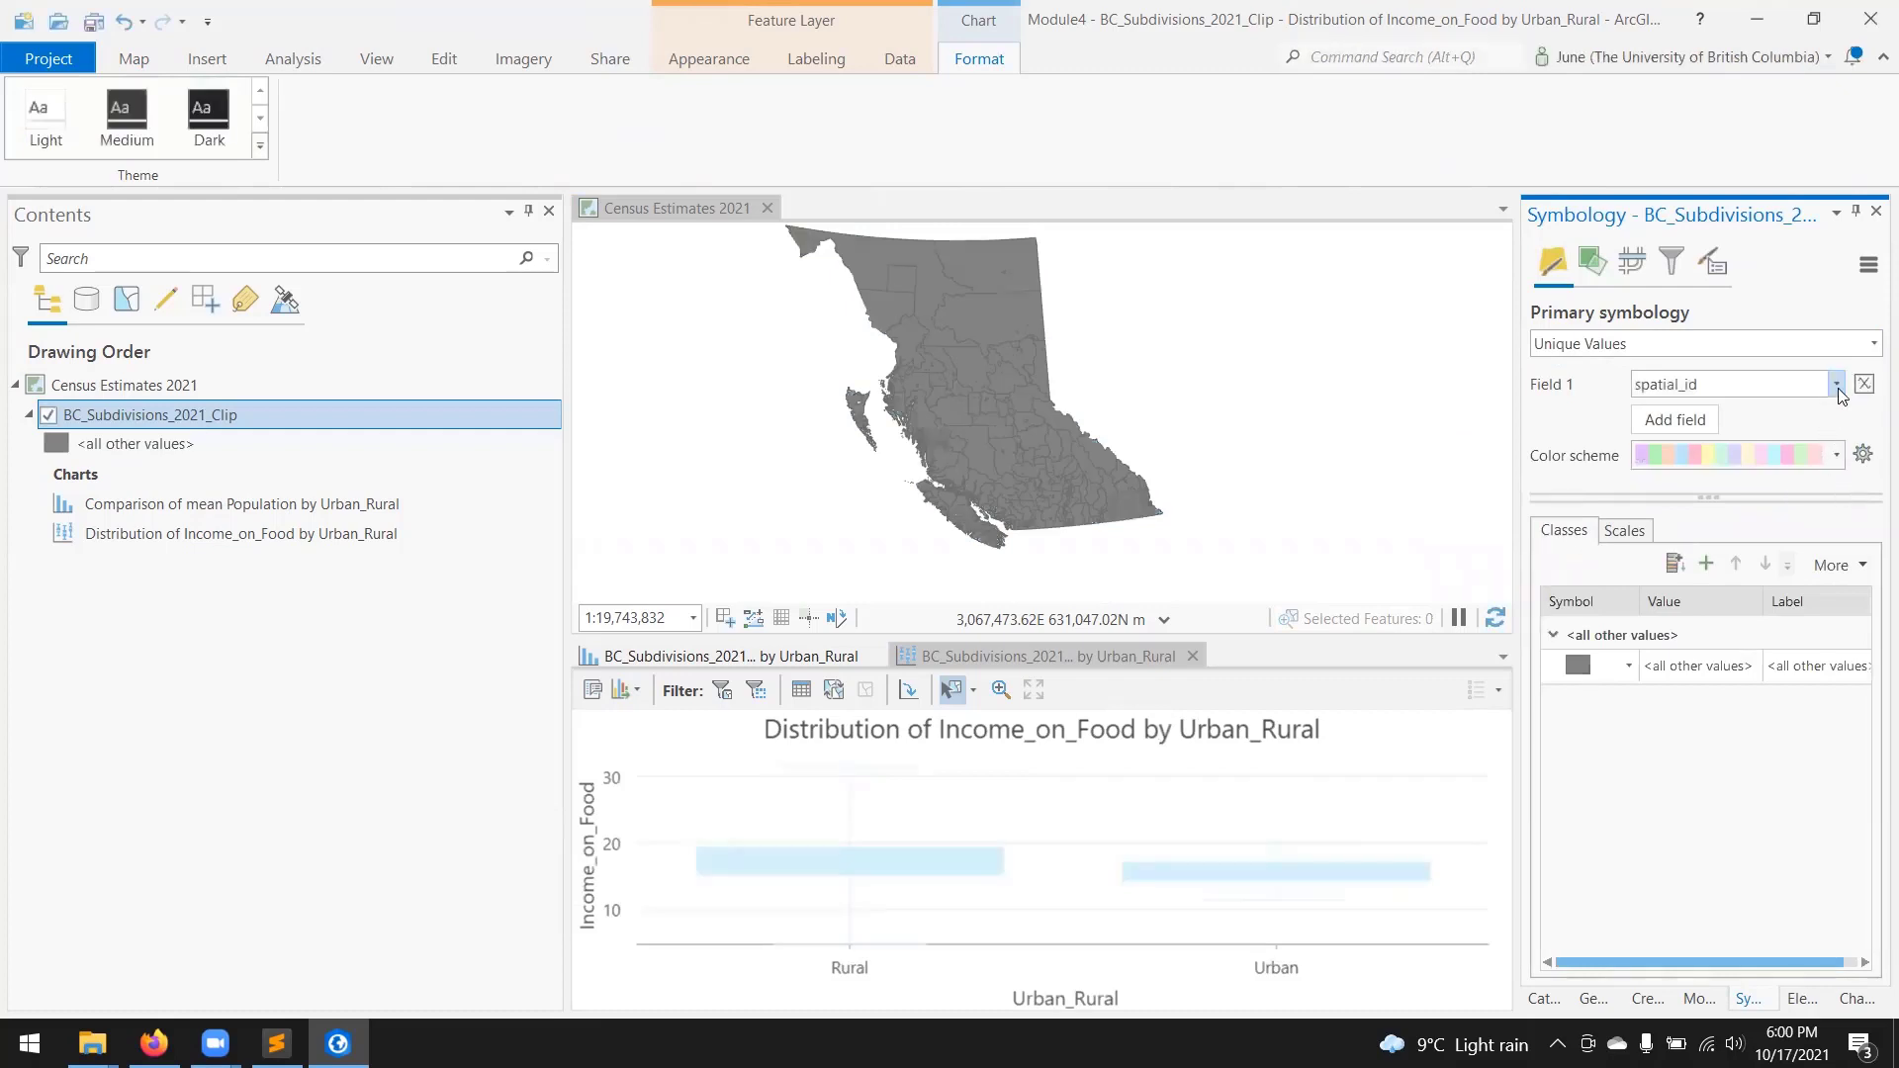
left_click(1840, 389)
left_click(1814, 612)
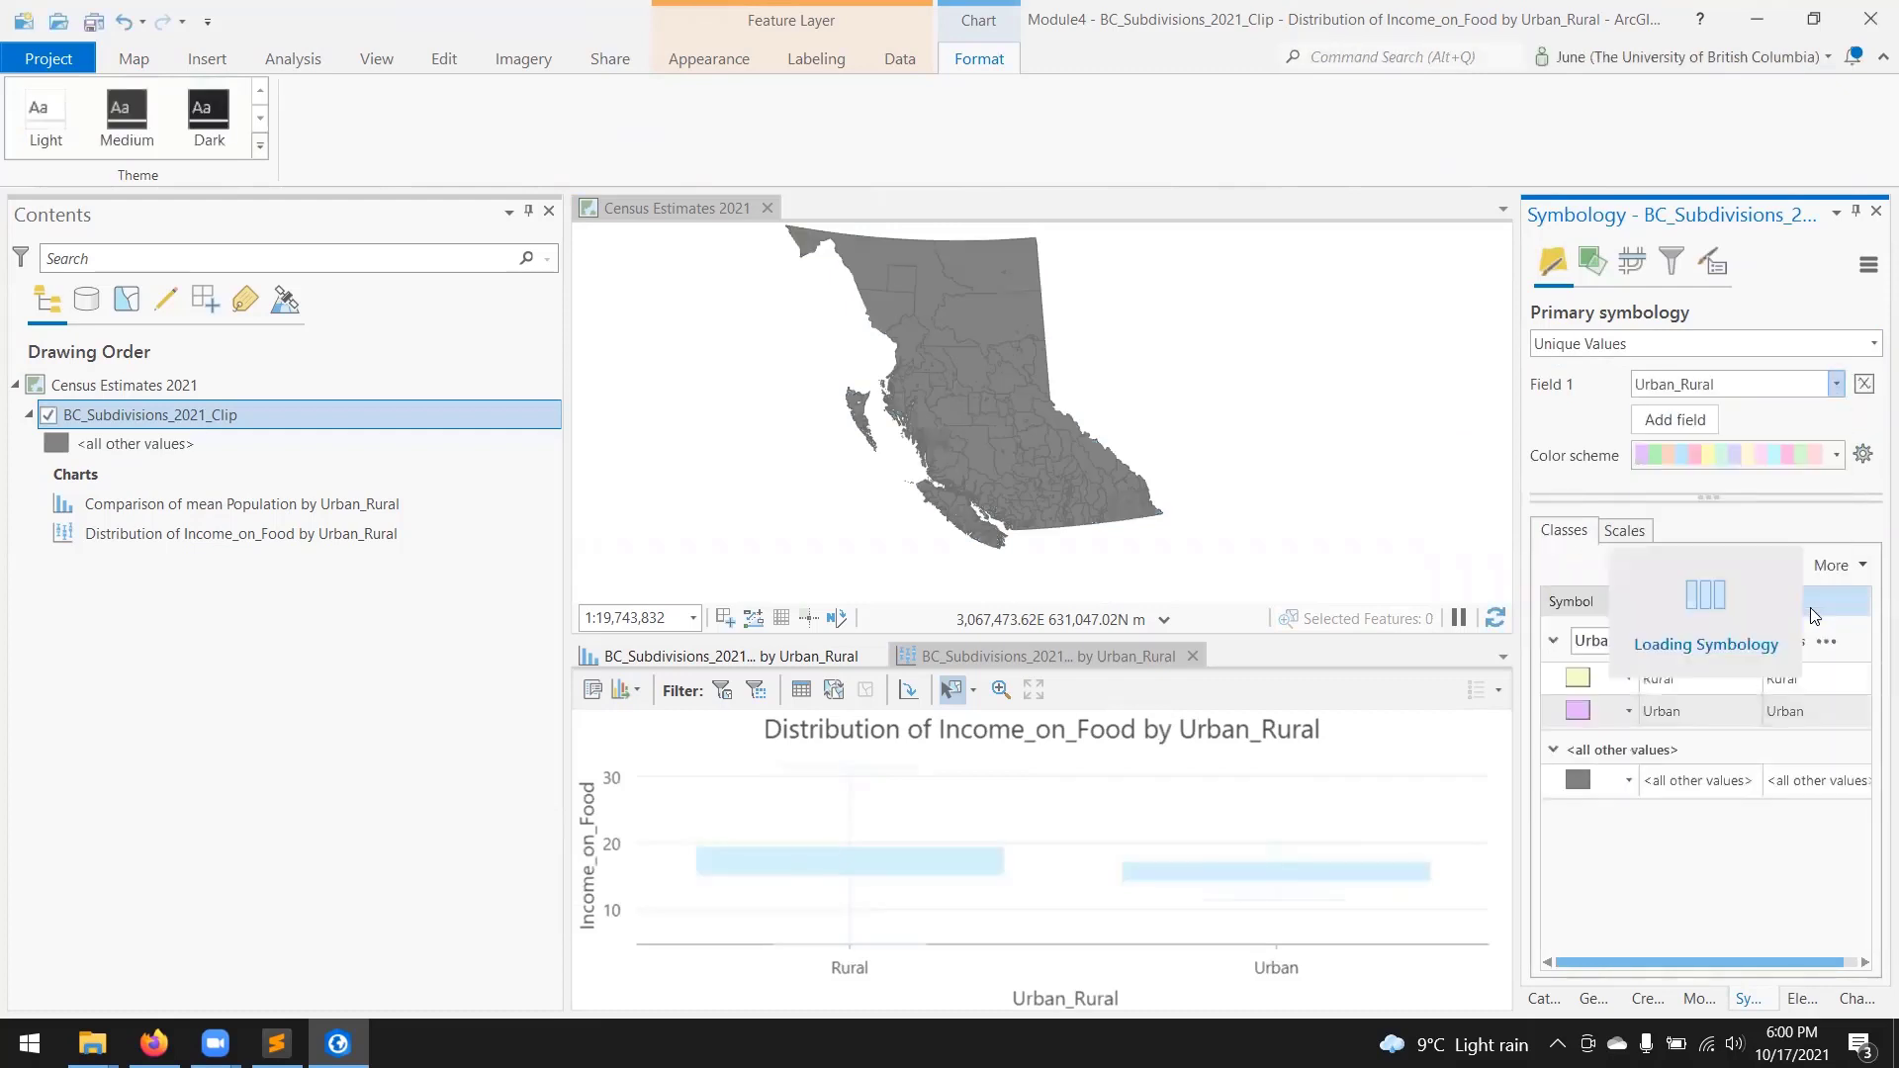
left_click(1729, 790)
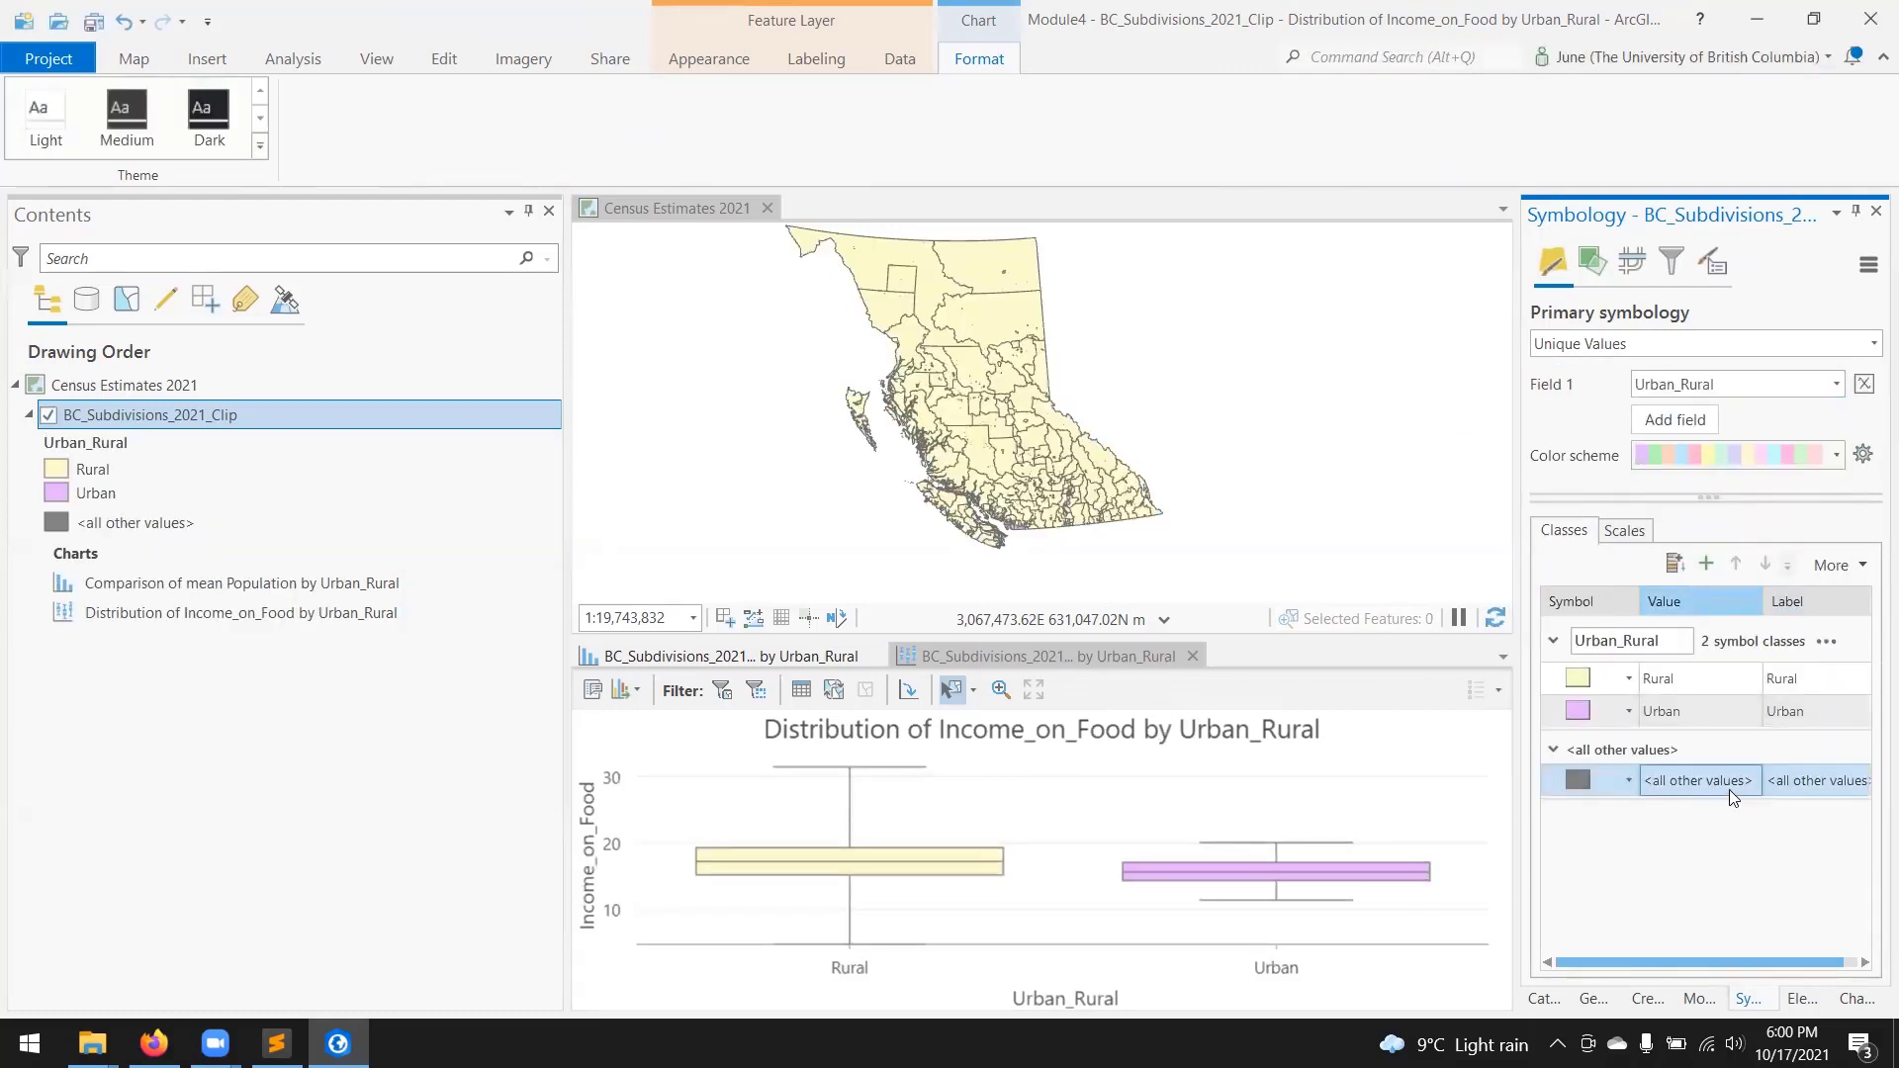
key("Delete")
Step: Recolour the Rural class with a custom green, switching to Firefox for its colour code
left_click(1613, 679)
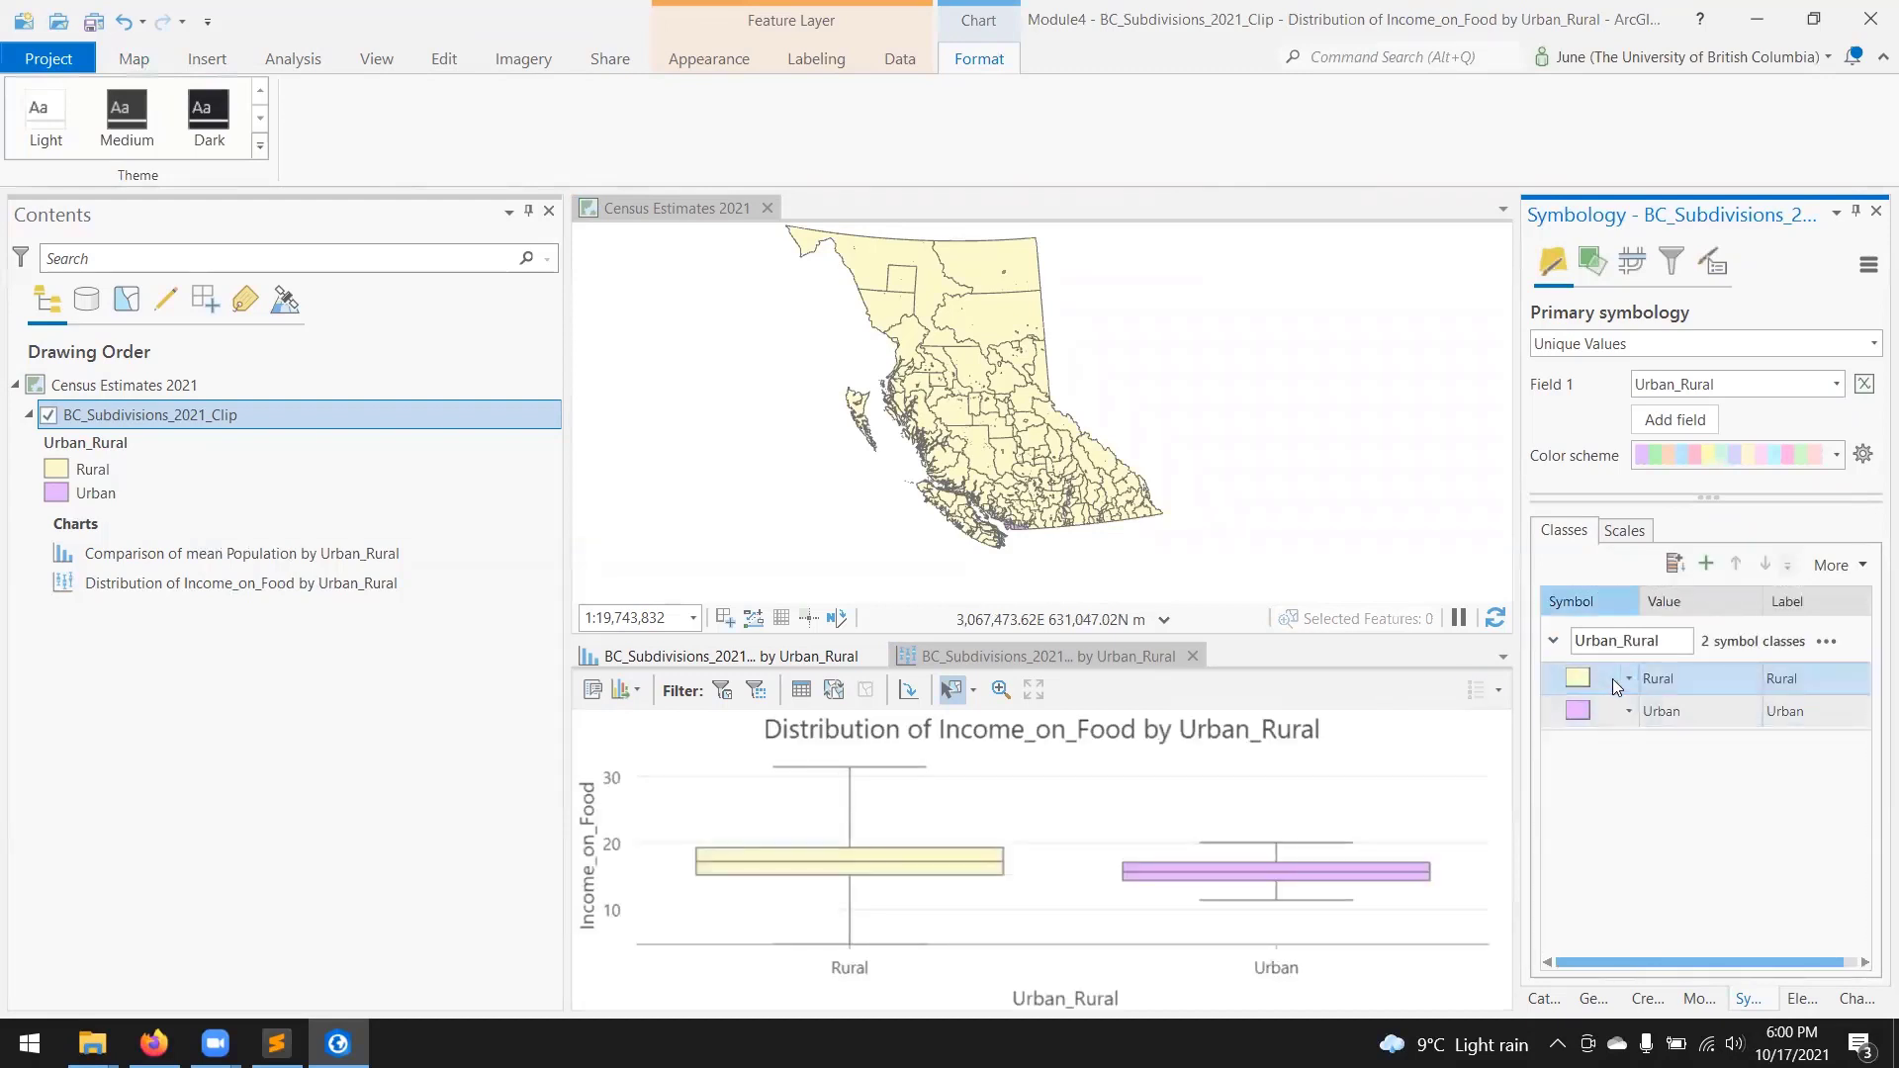
left_click(1612, 678)
left_click(1411, 991)
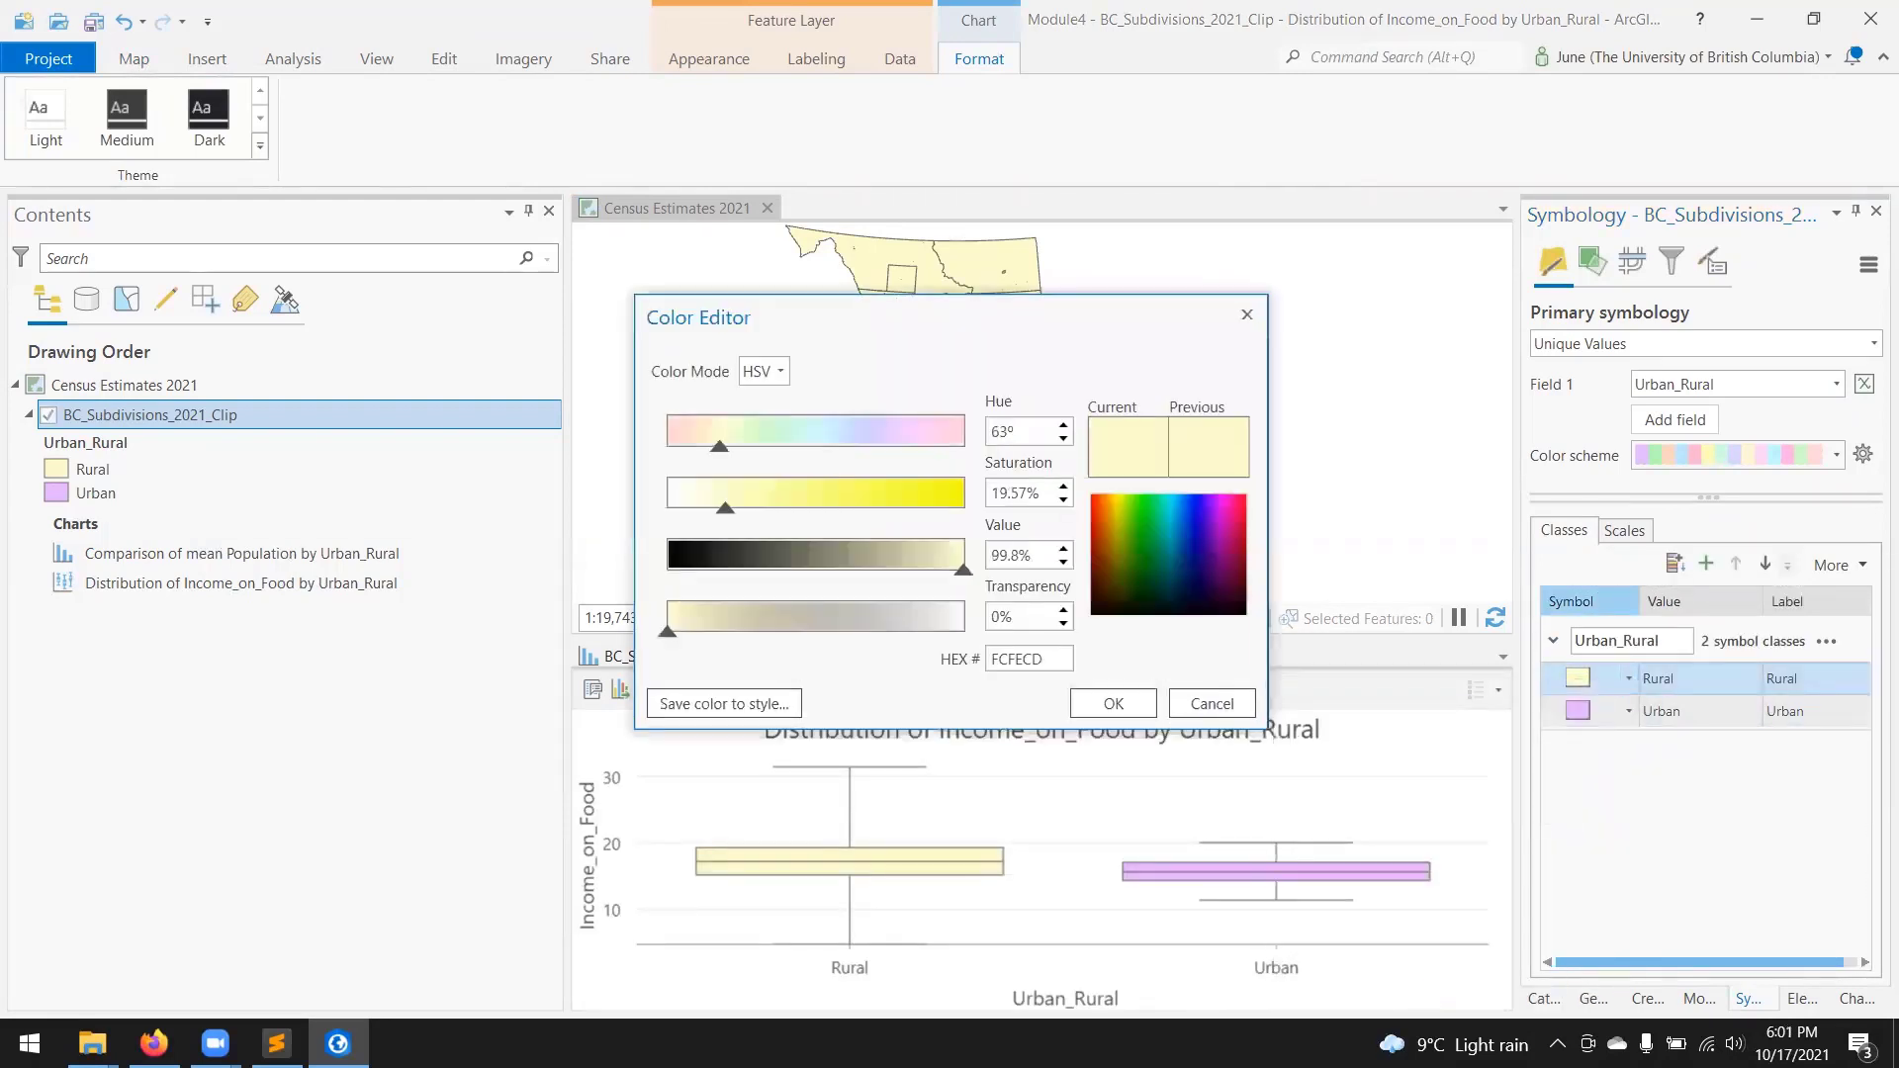
left_click(154, 1042)
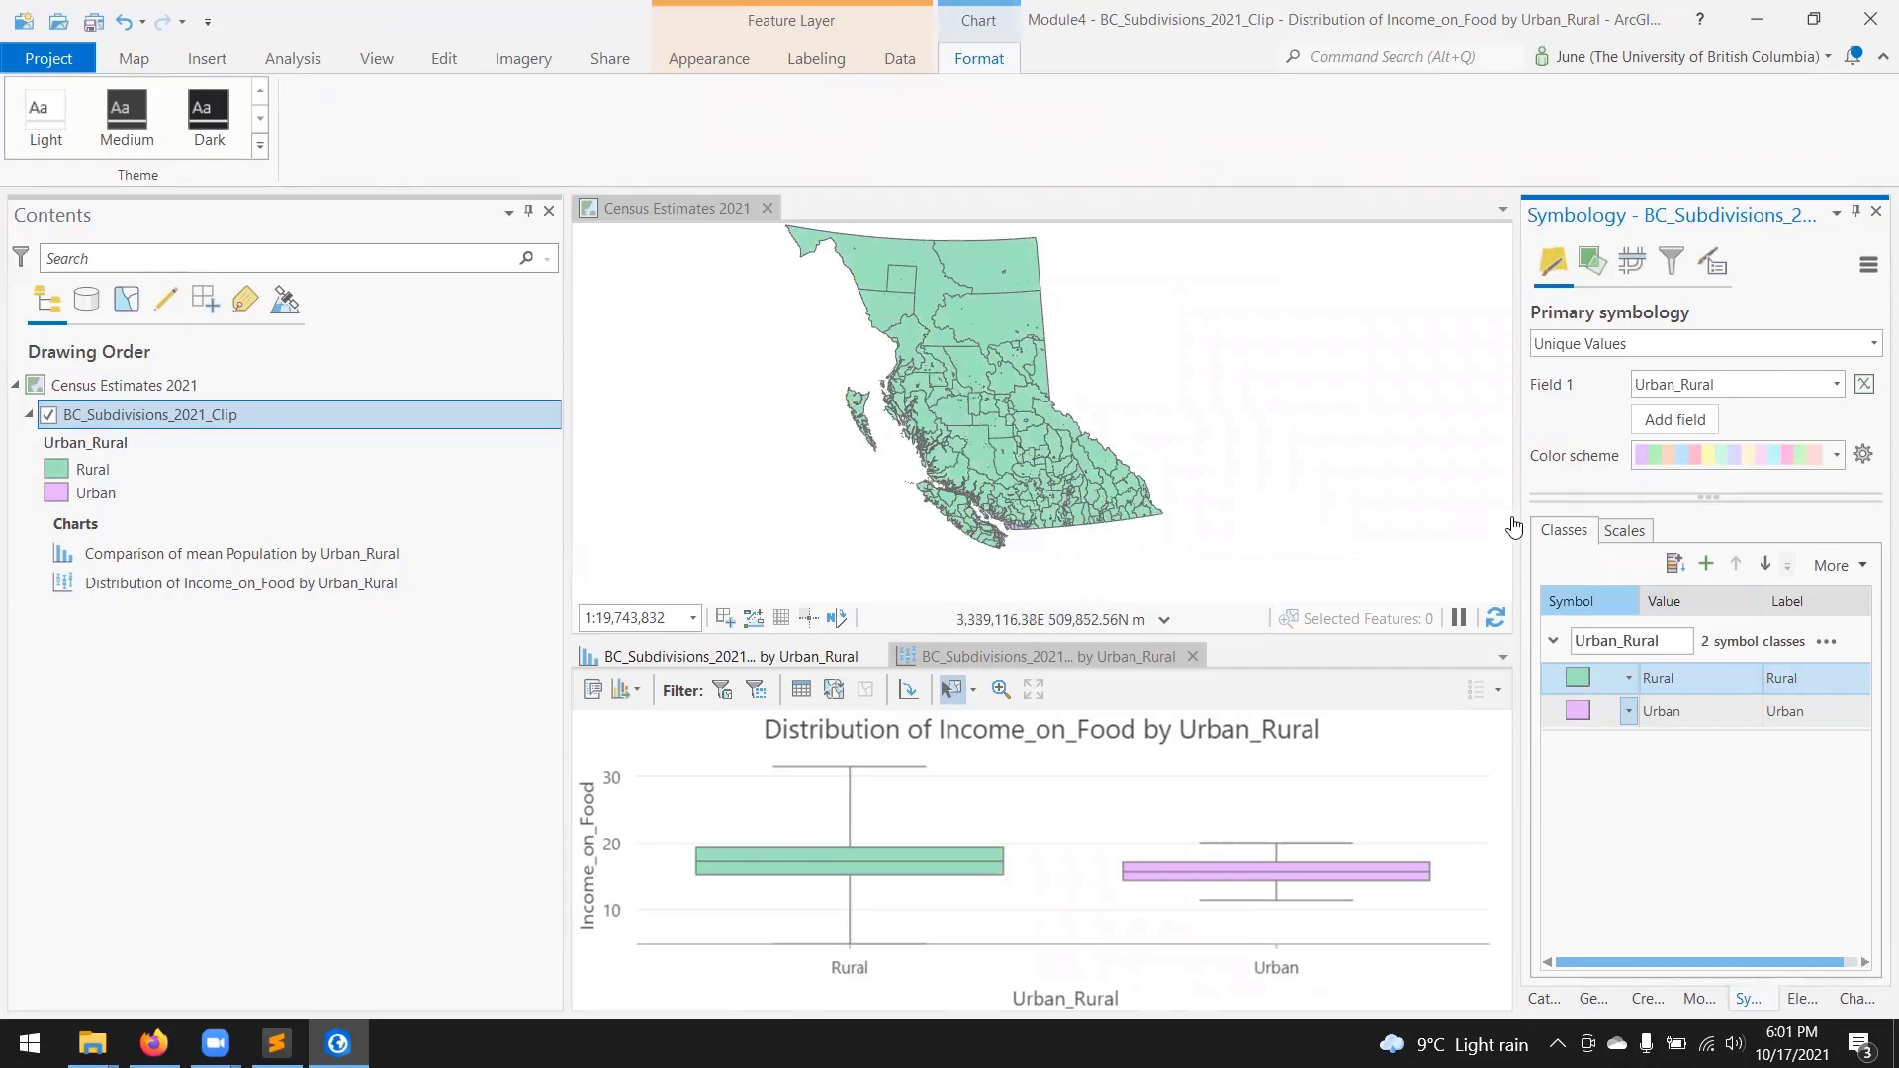
Step: Widen the Symbology pane, enlarge the chart area, and examine the mean Population bar chart and the Income_on_Food box plot
left_click_drag(1513, 528, 1397, 522)
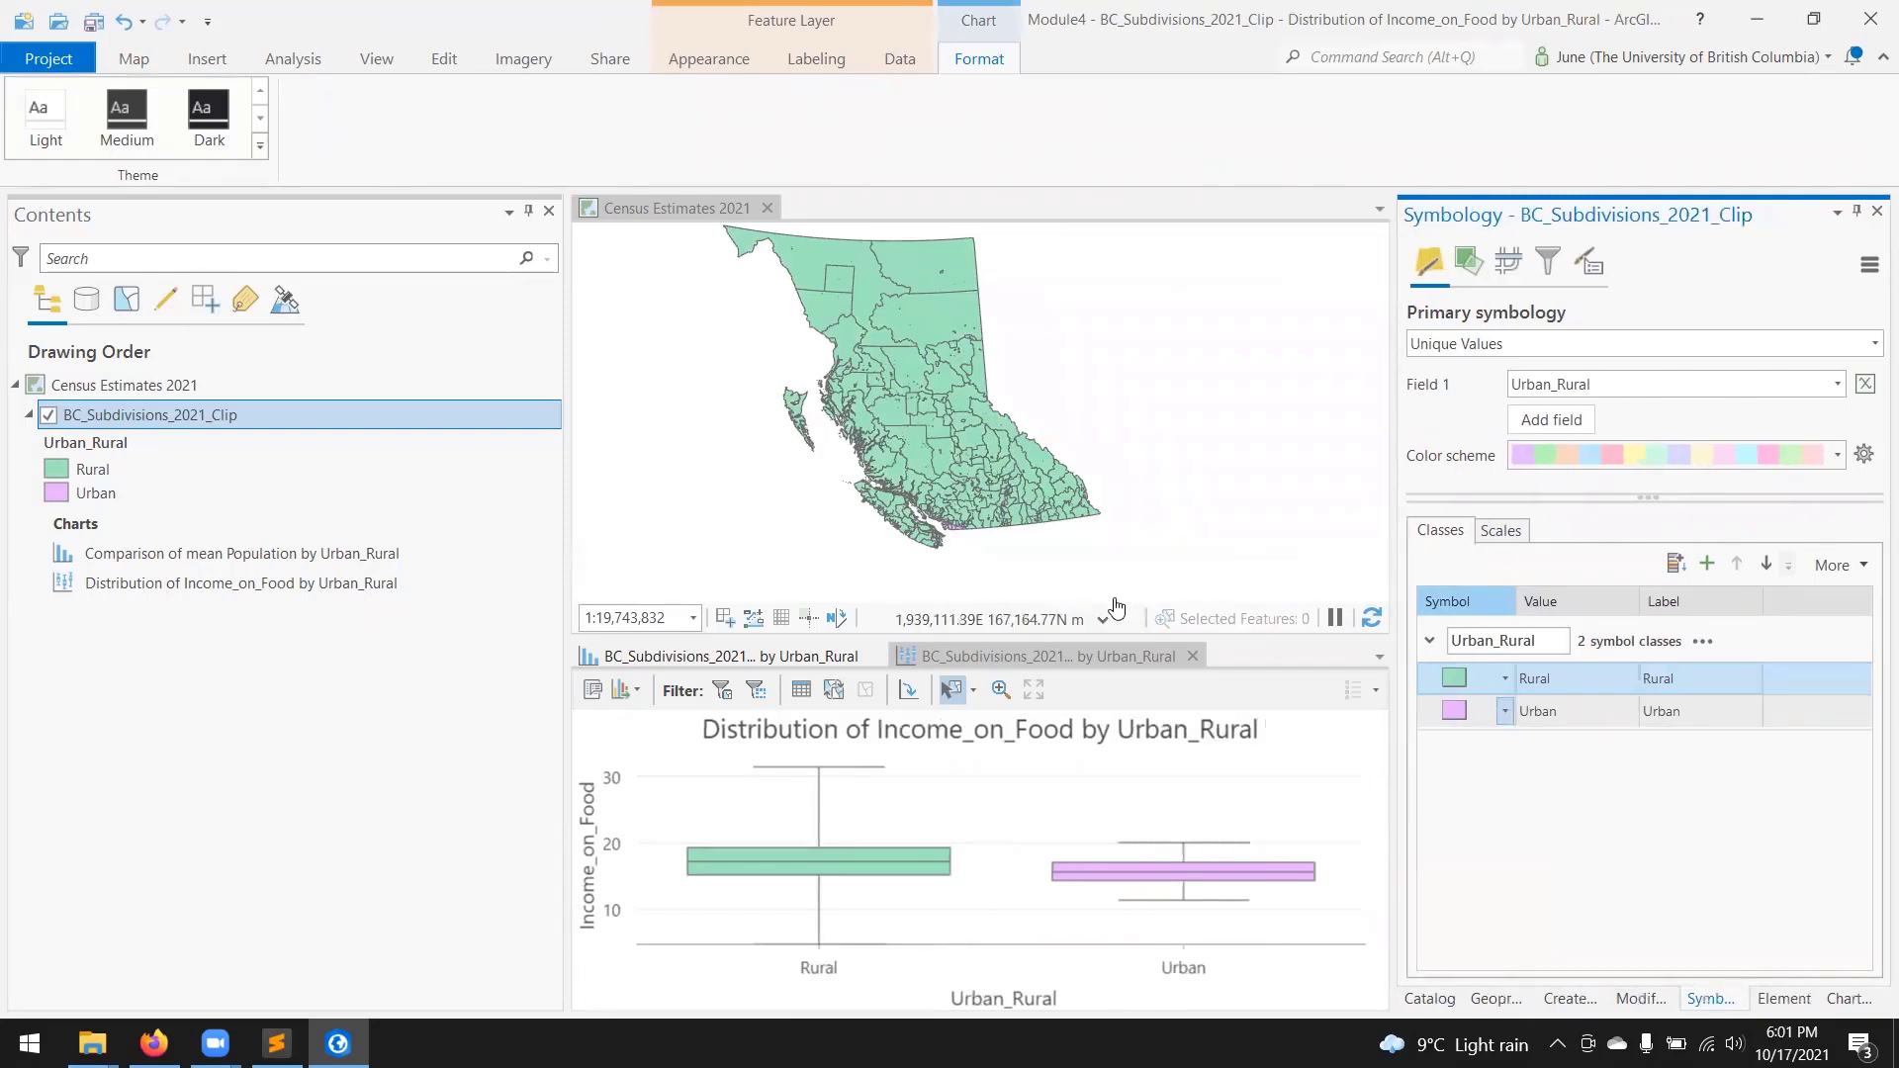
left_click(852, 655)
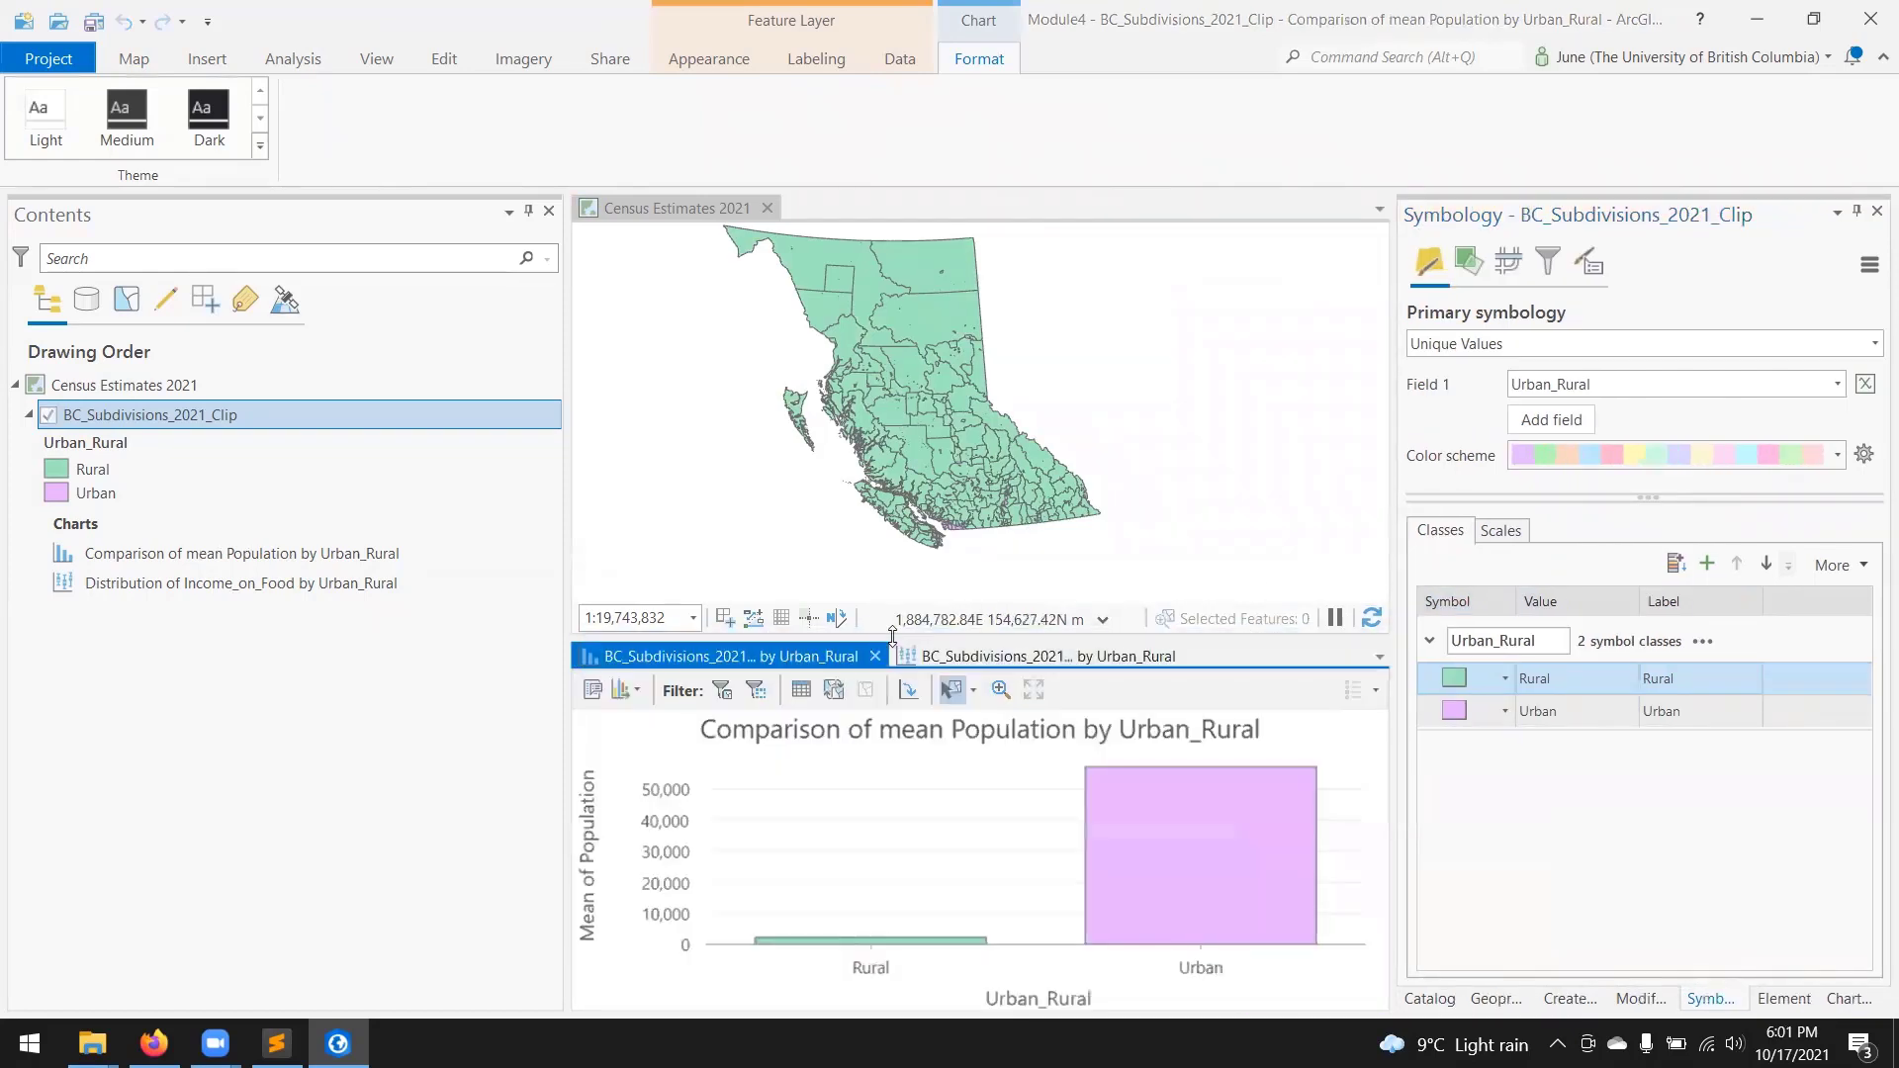
left_click_drag(889, 634, 945, 400)
left_click(991, 426)
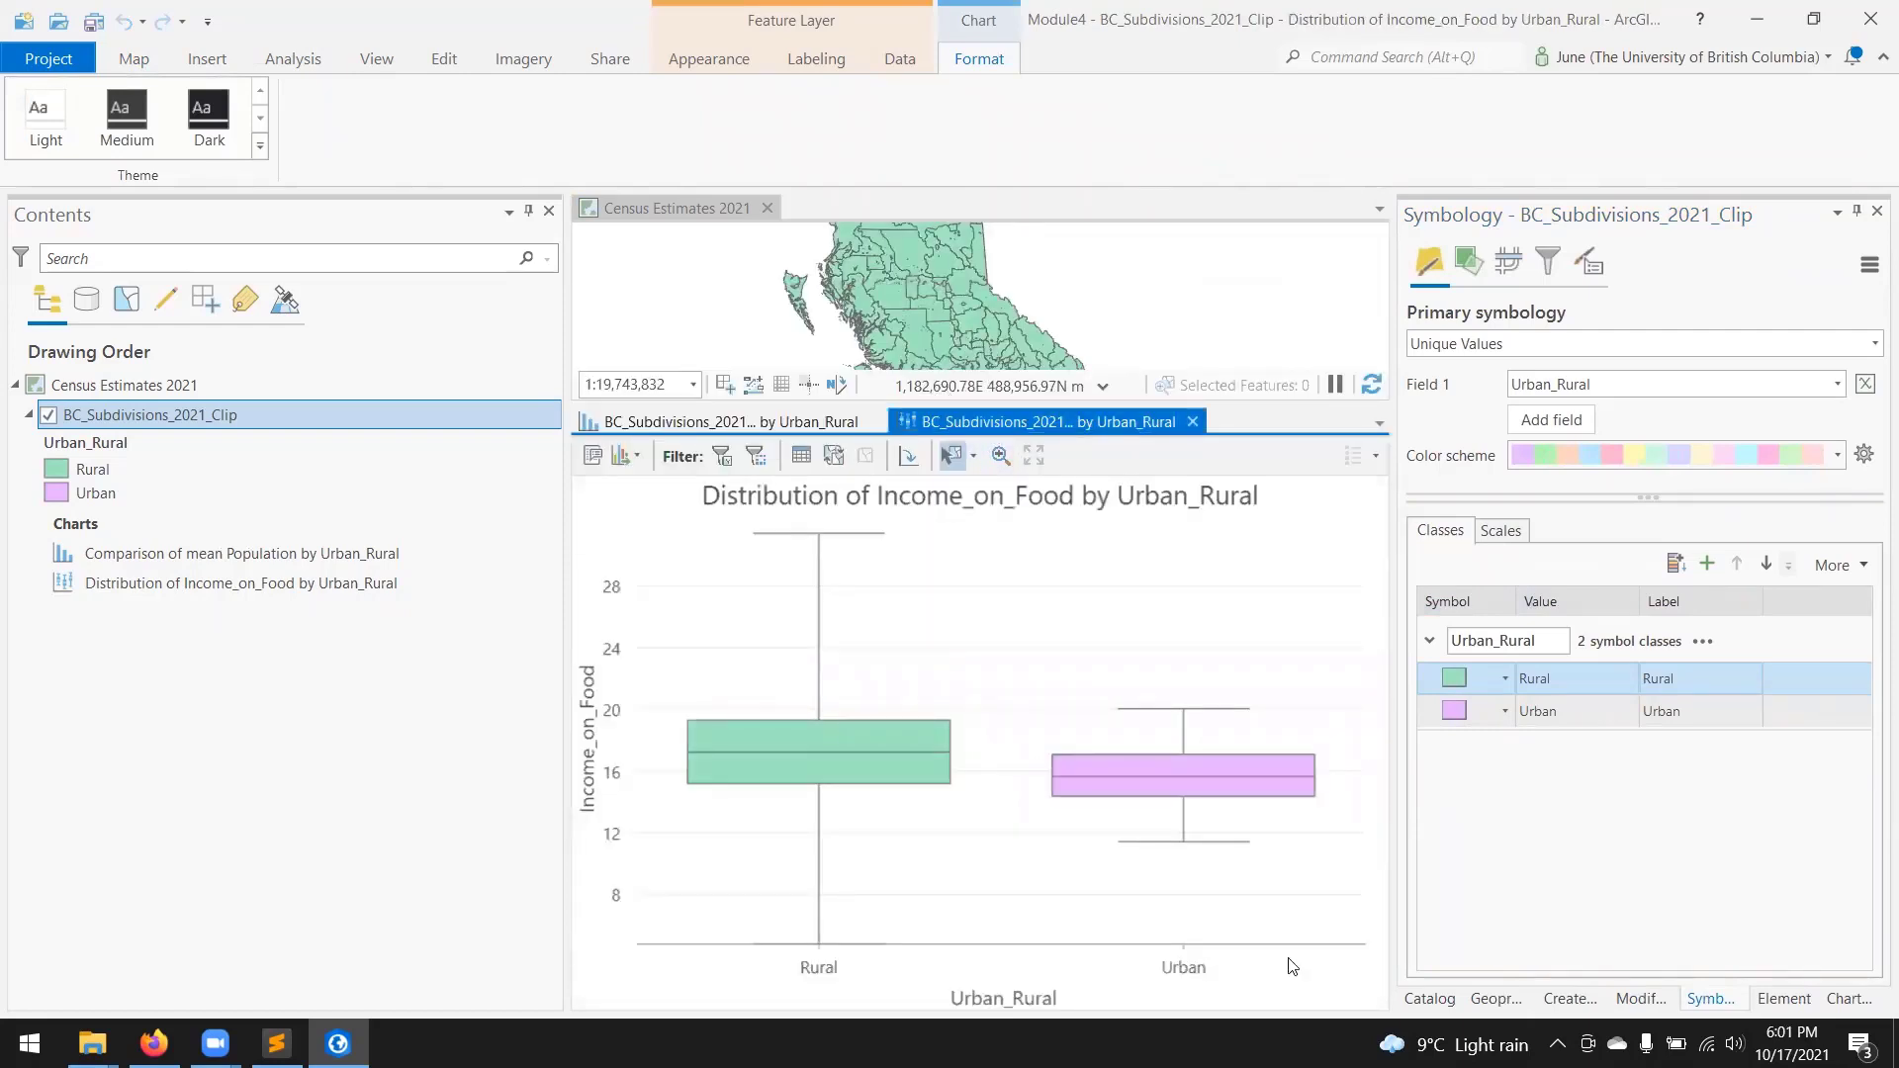
Step: Set the minimum y-axis bound of the Income_on_Food distribution chart to 0 in its chart properties
left_click(1860, 999)
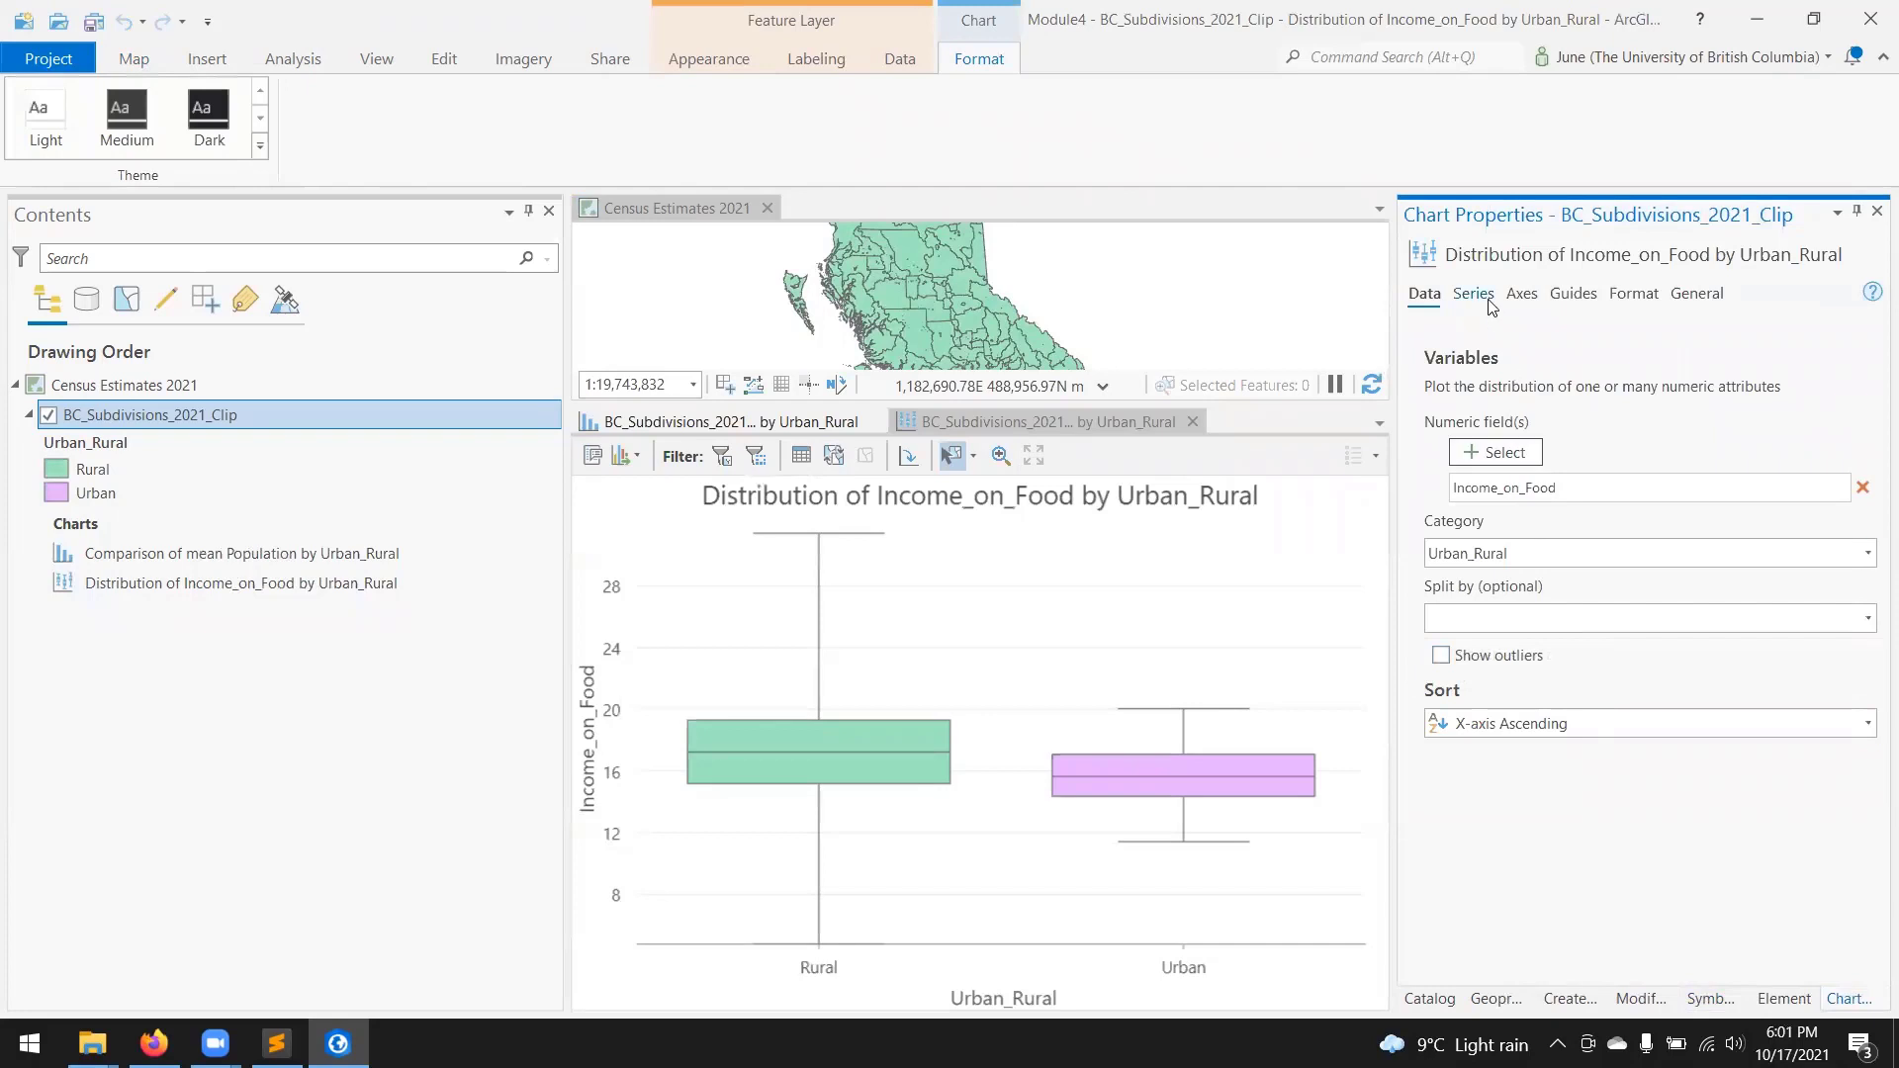
left_click(1521, 295)
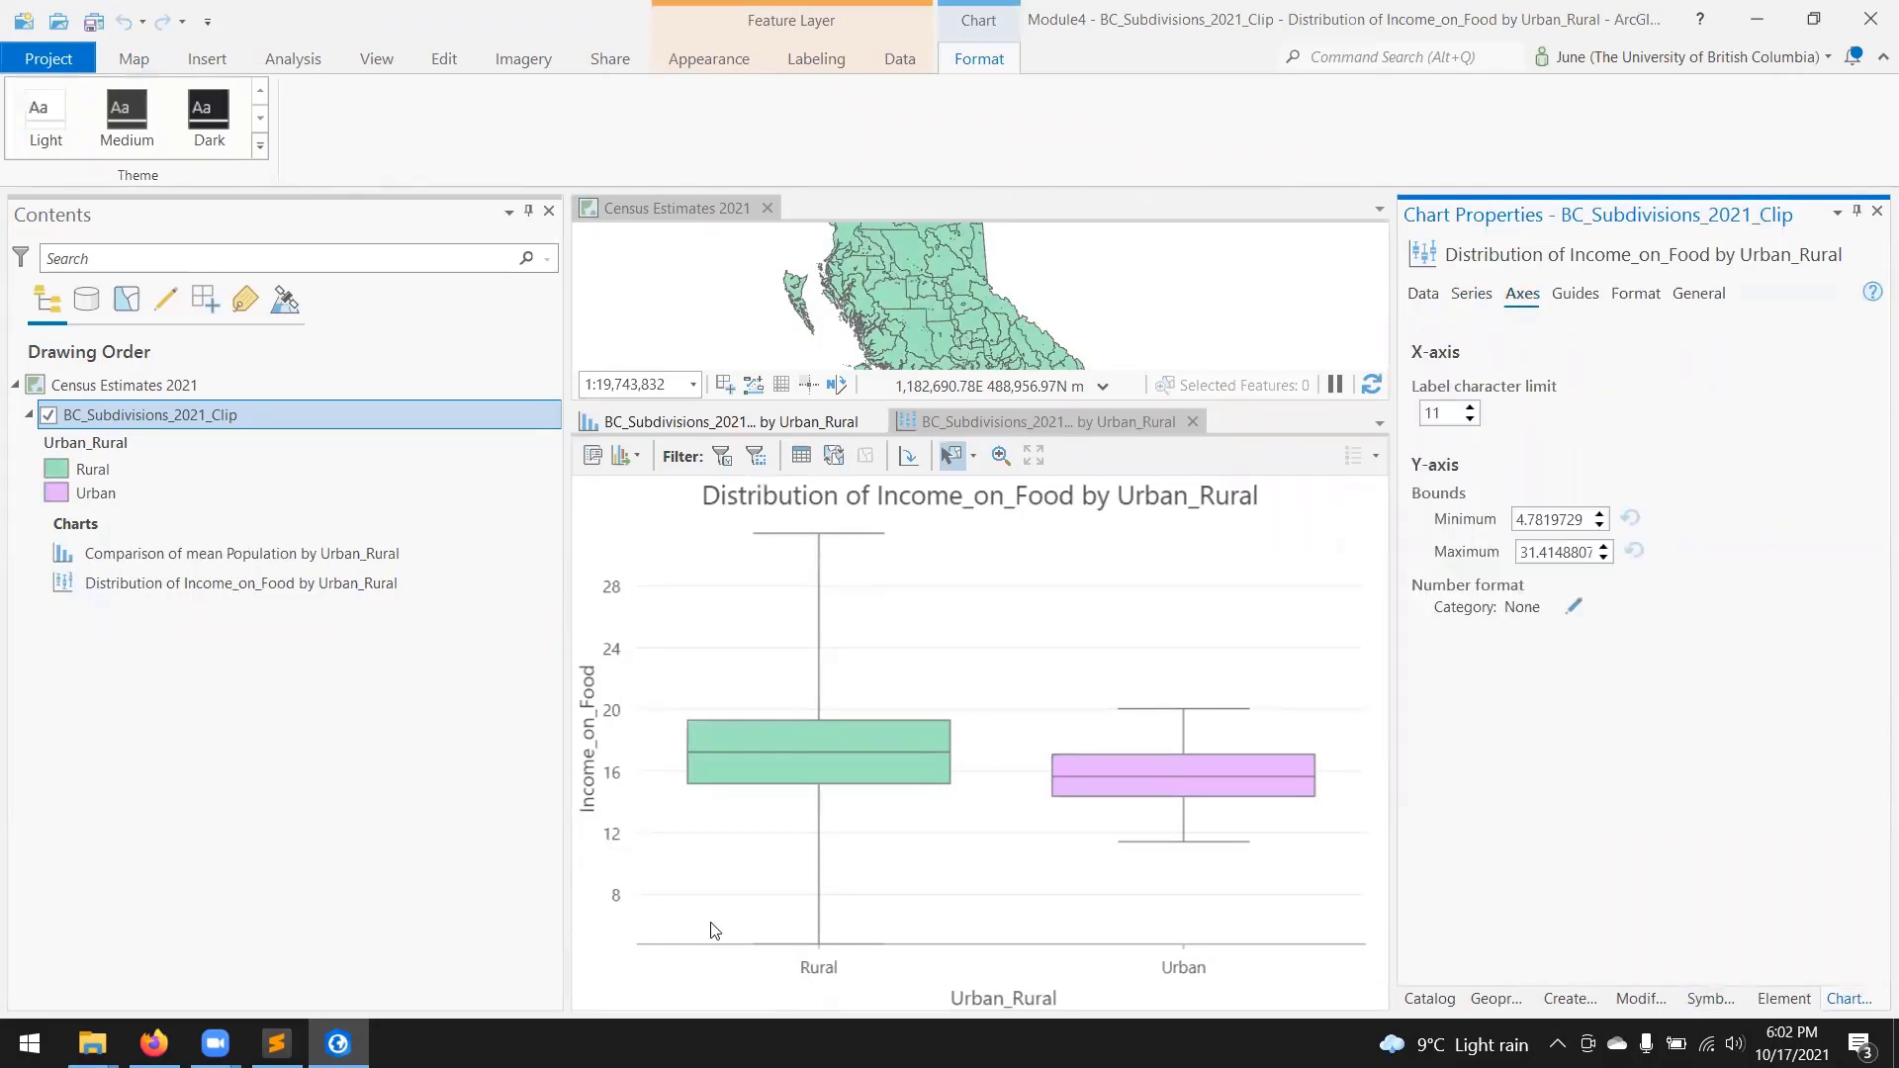
double_click(1538, 518)
double_click(1538, 518)
type("0")
Step: Set the maximum y-axis bound of the Income_on_Food box plot to 35
left_click(1548, 549)
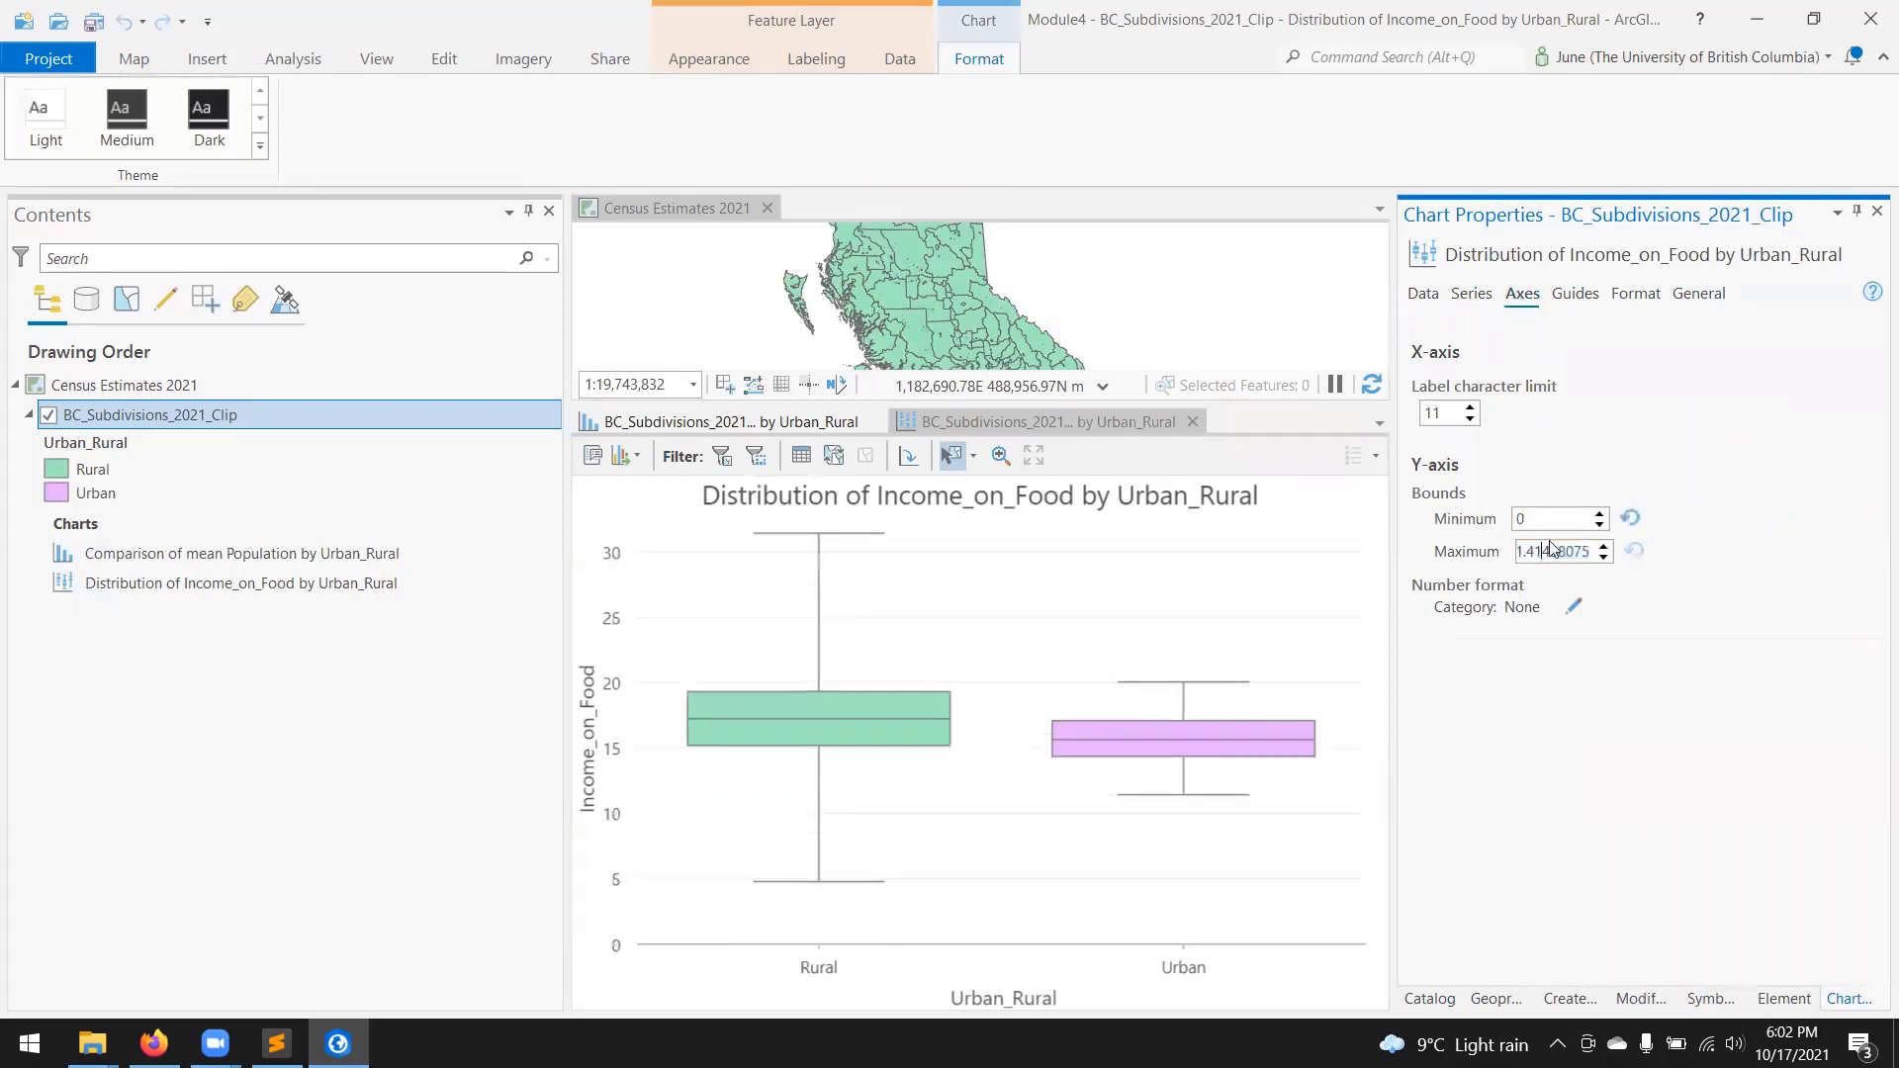
double_click(1560, 552)
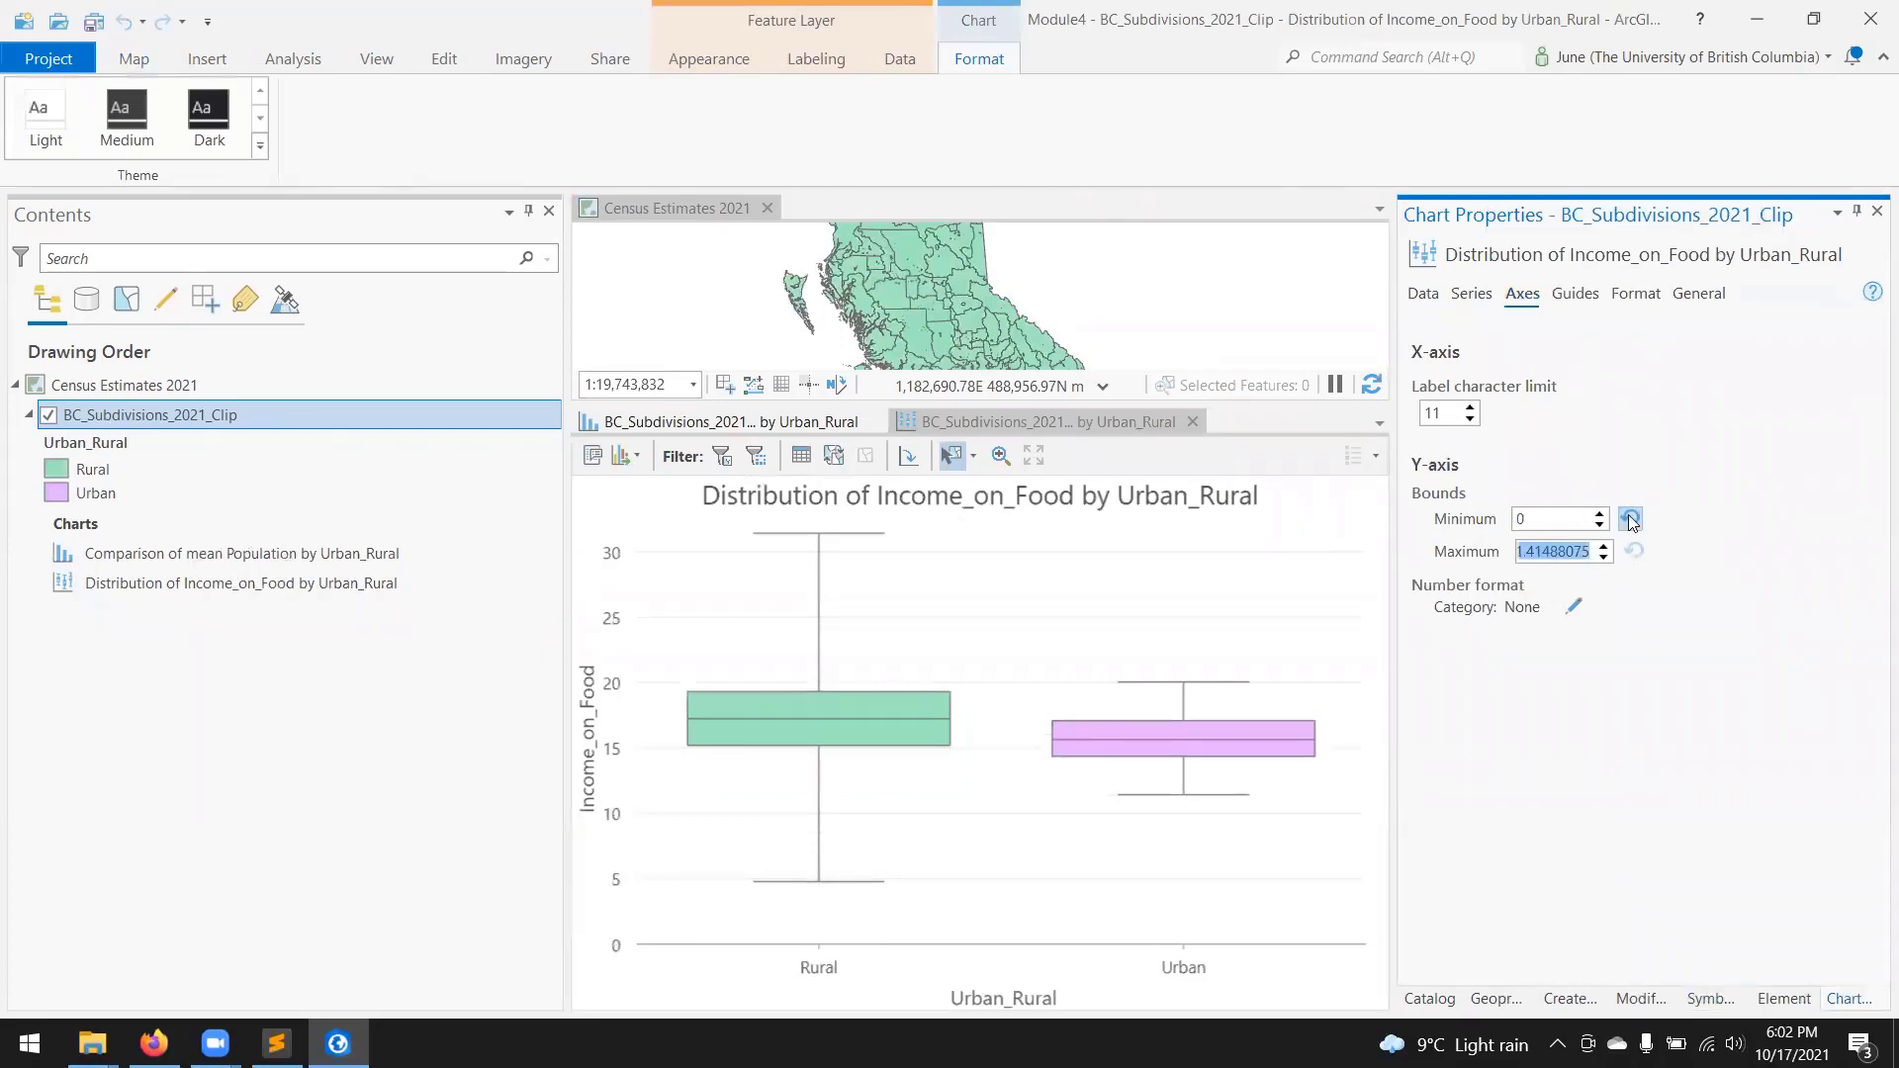
type("35")
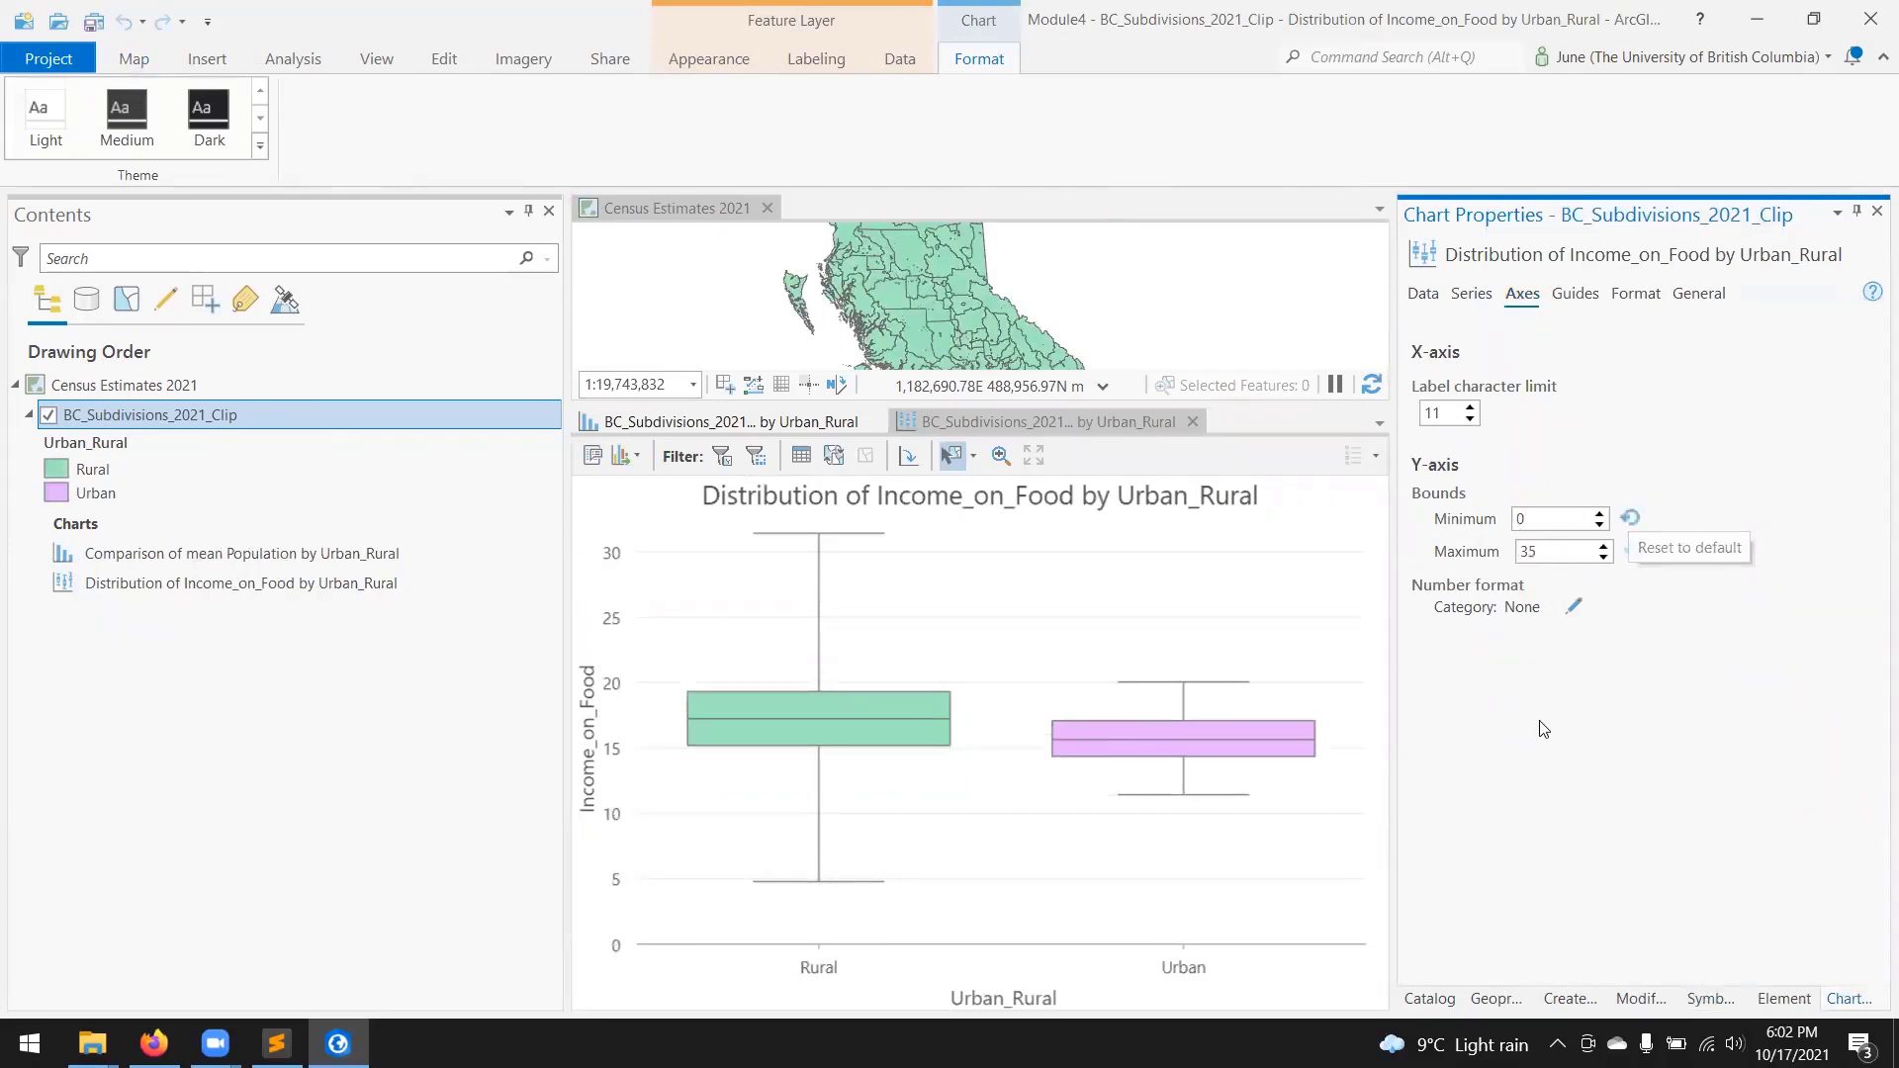
key("Return")
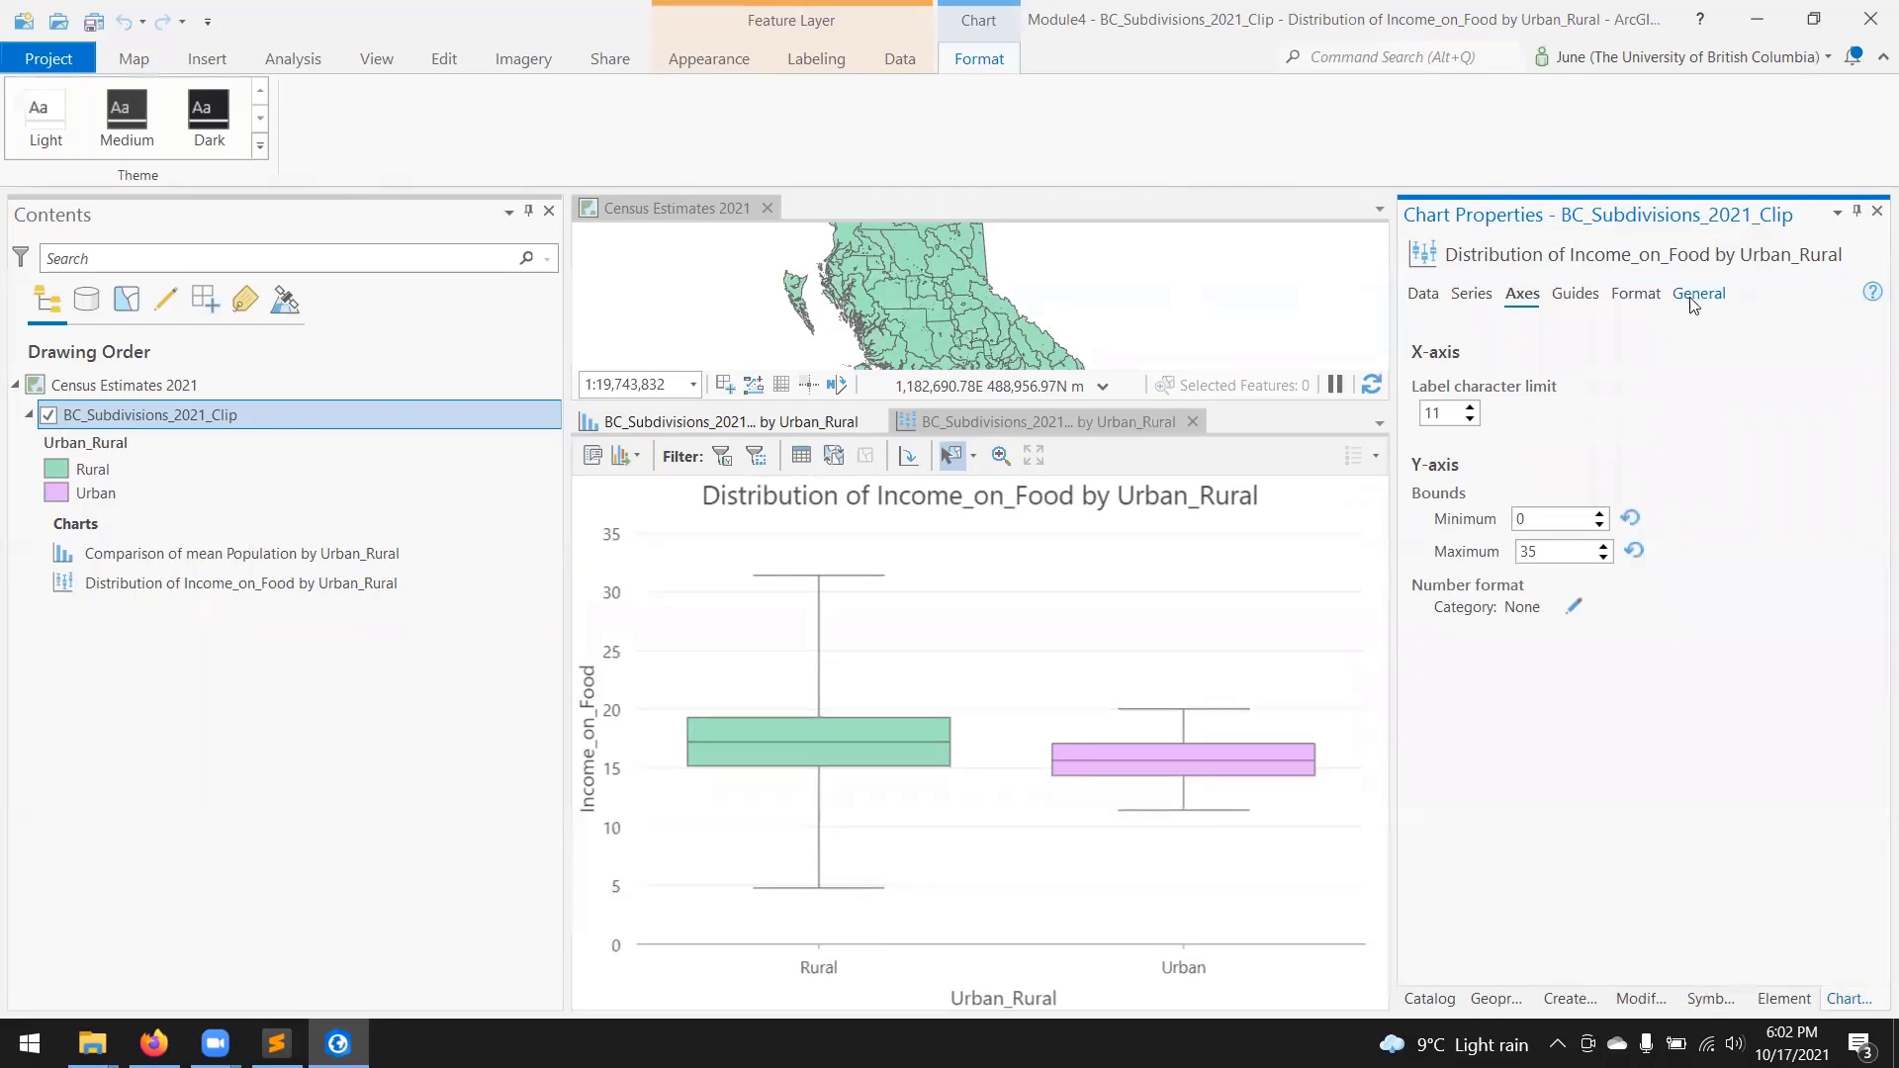
Step: Retitle the box plot's x-axis as "Urban Rural" and its y-axis as "Percent of Income on Food" in the general chart properties
left_click(1578, 295)
left_click(1637, 296)
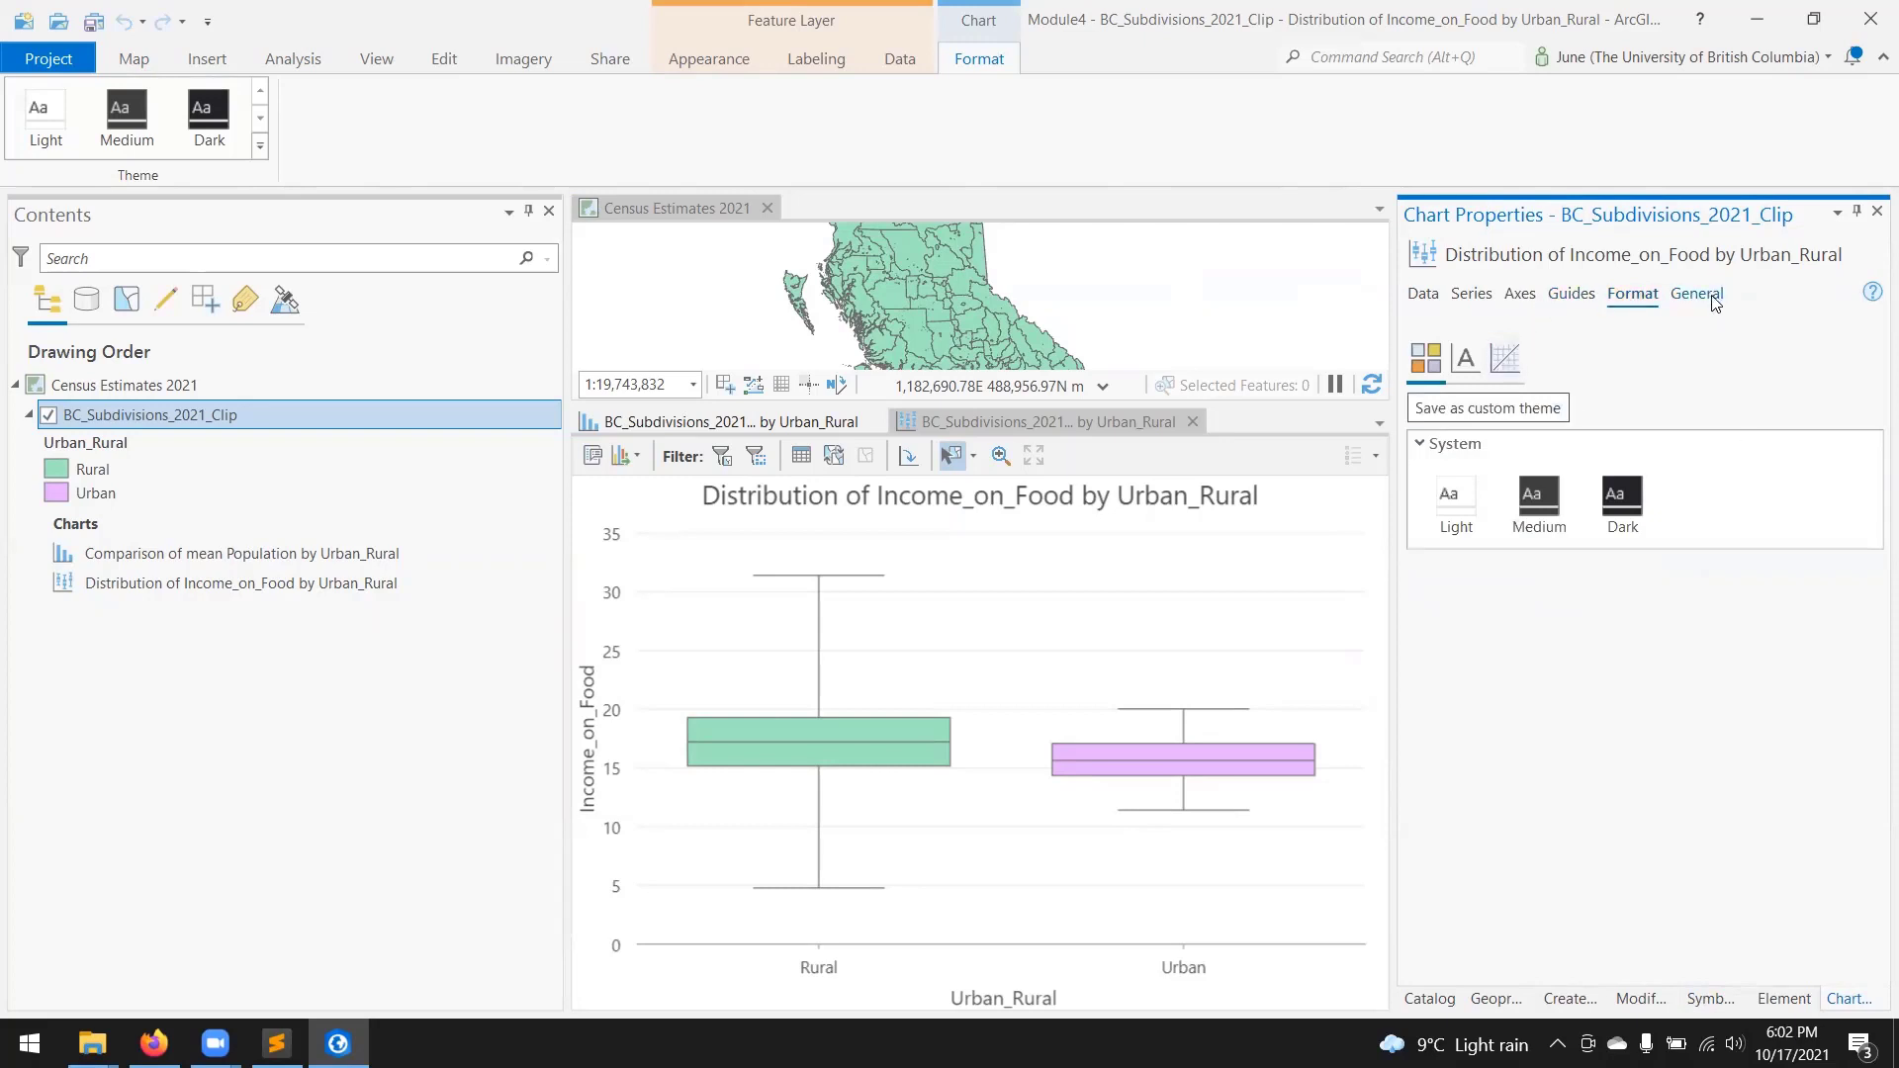
left_click(1714, 302)
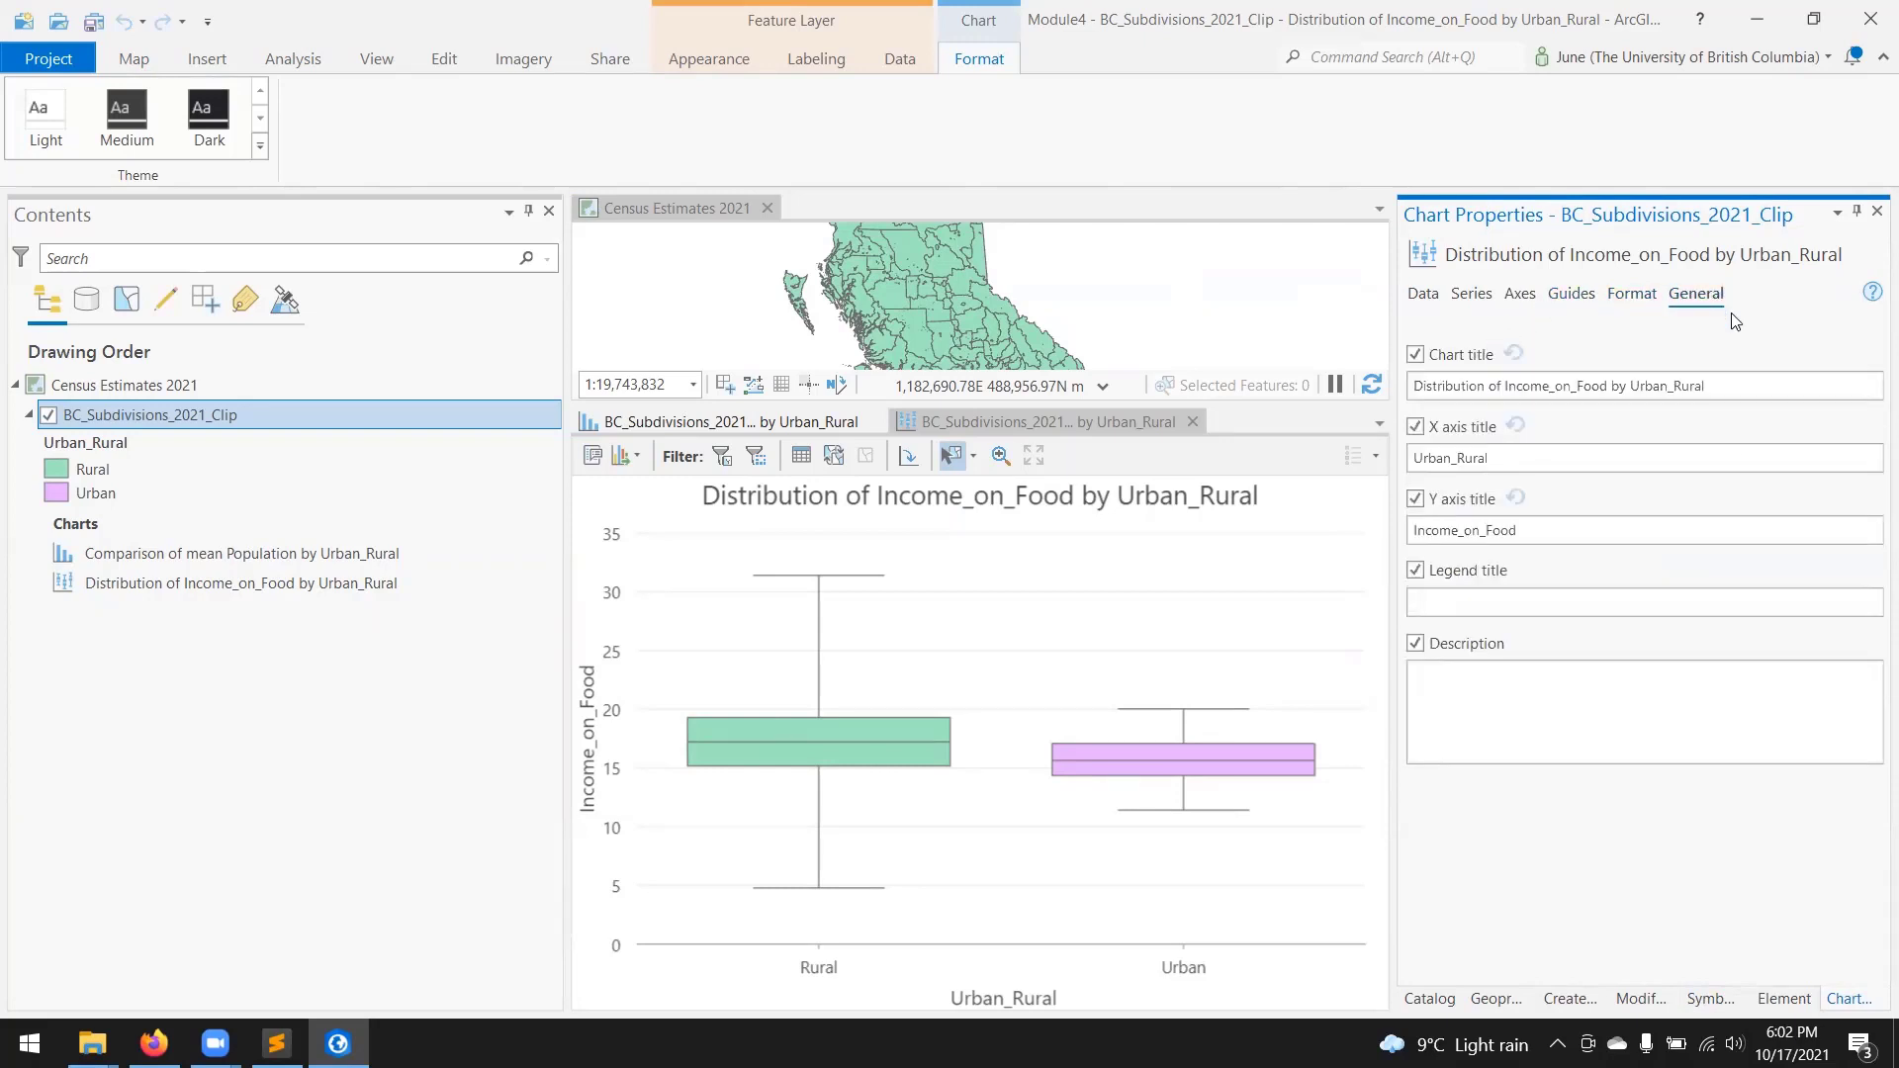
double_click(1759, 381)
left_click(1644, 455)
left_click(1488, 535)
key("BackSpace")
left_click(1697, 901)
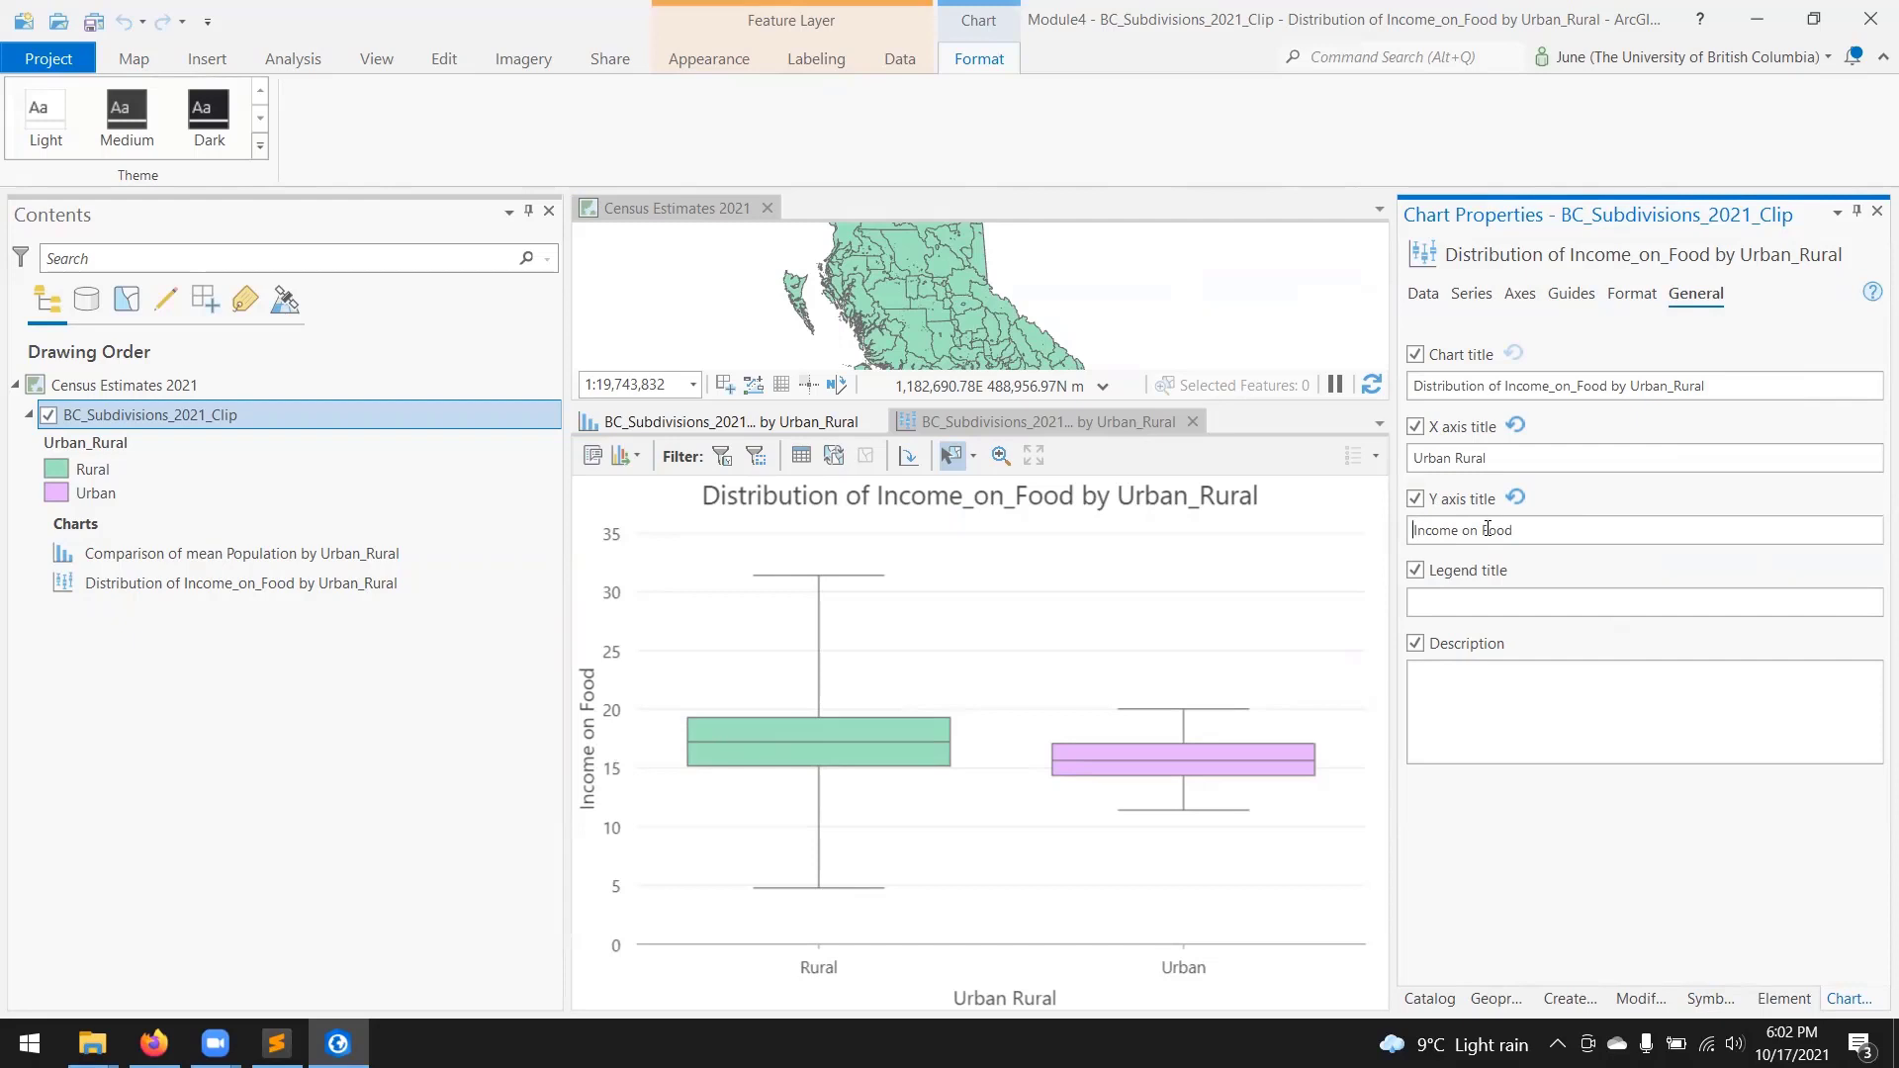
type("Percent of")
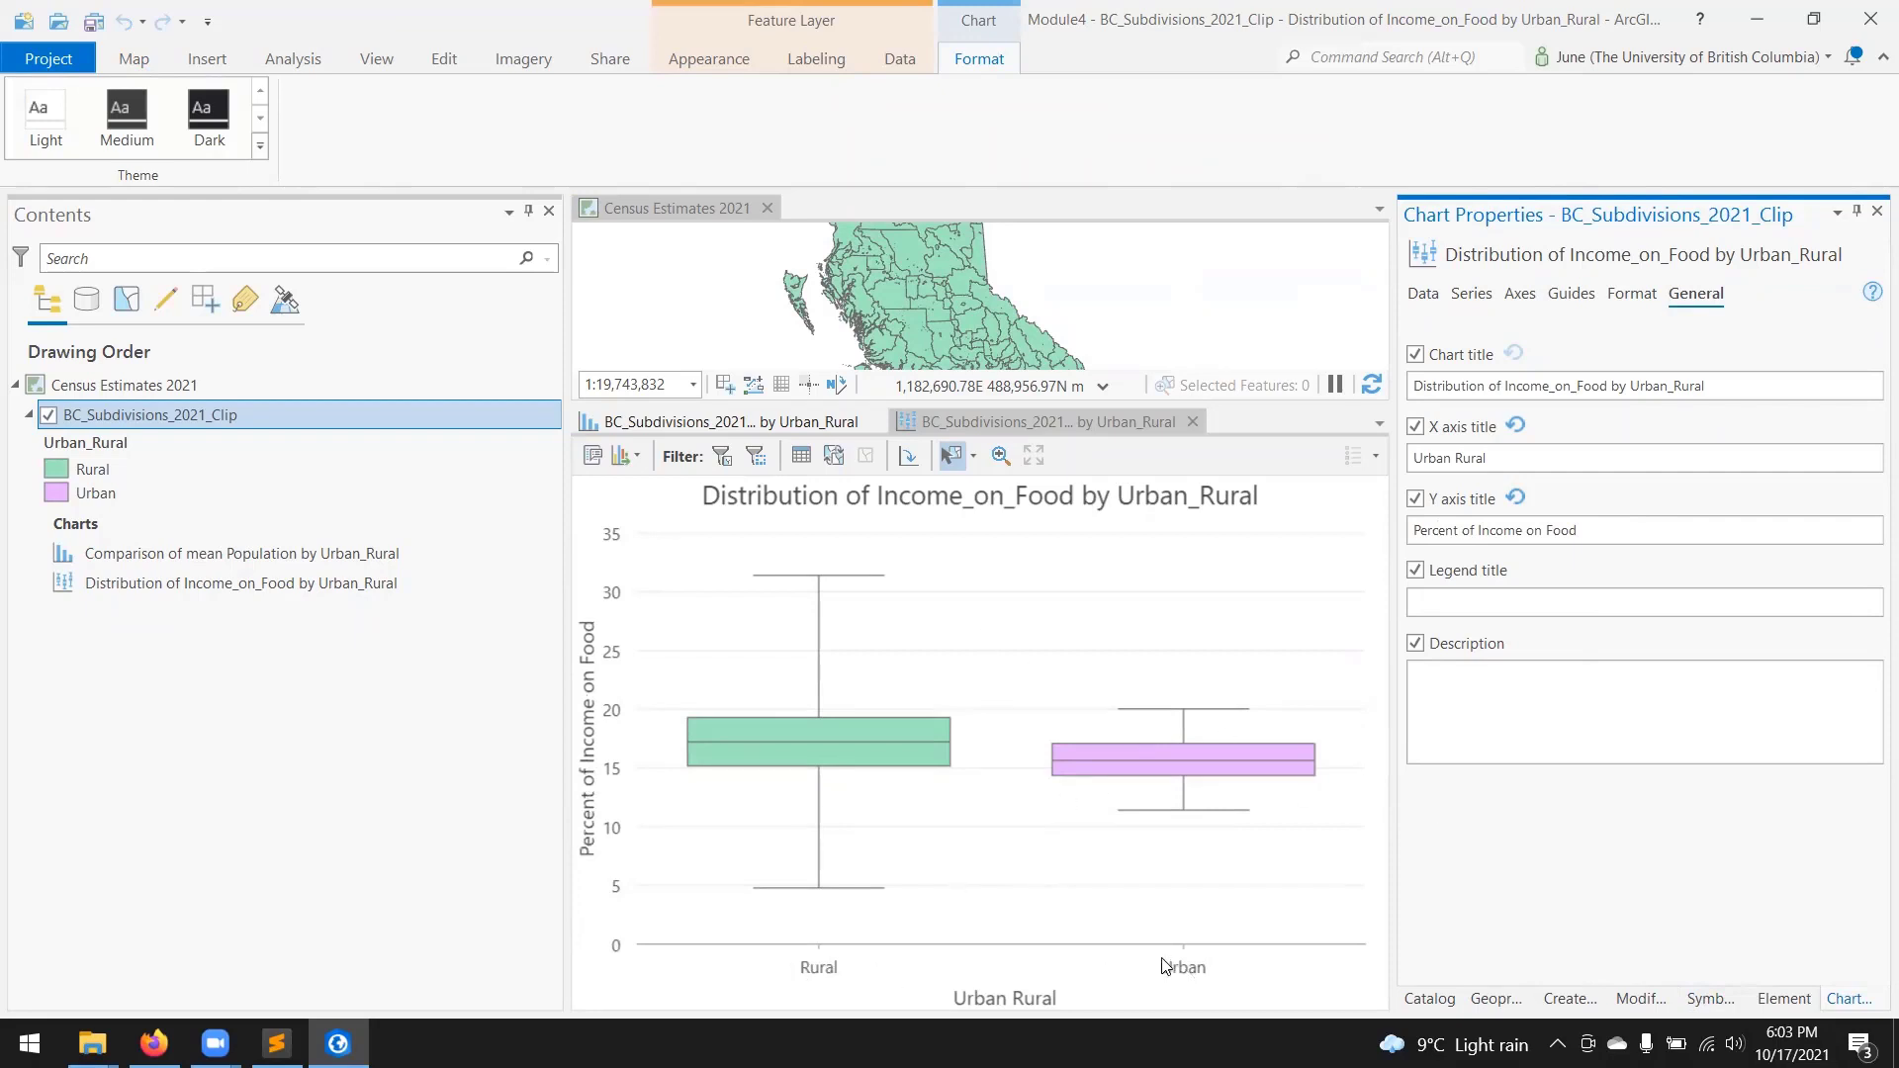
Step: Clear the box plot's custom x-axis title text and turn off the display of the x-axis title
double_click(1510, 462)
left_click(1512, 457)
triple_click(1435, 453)
key("BackSpace")
left_click(1581, 854)
left_click(1416, 431)
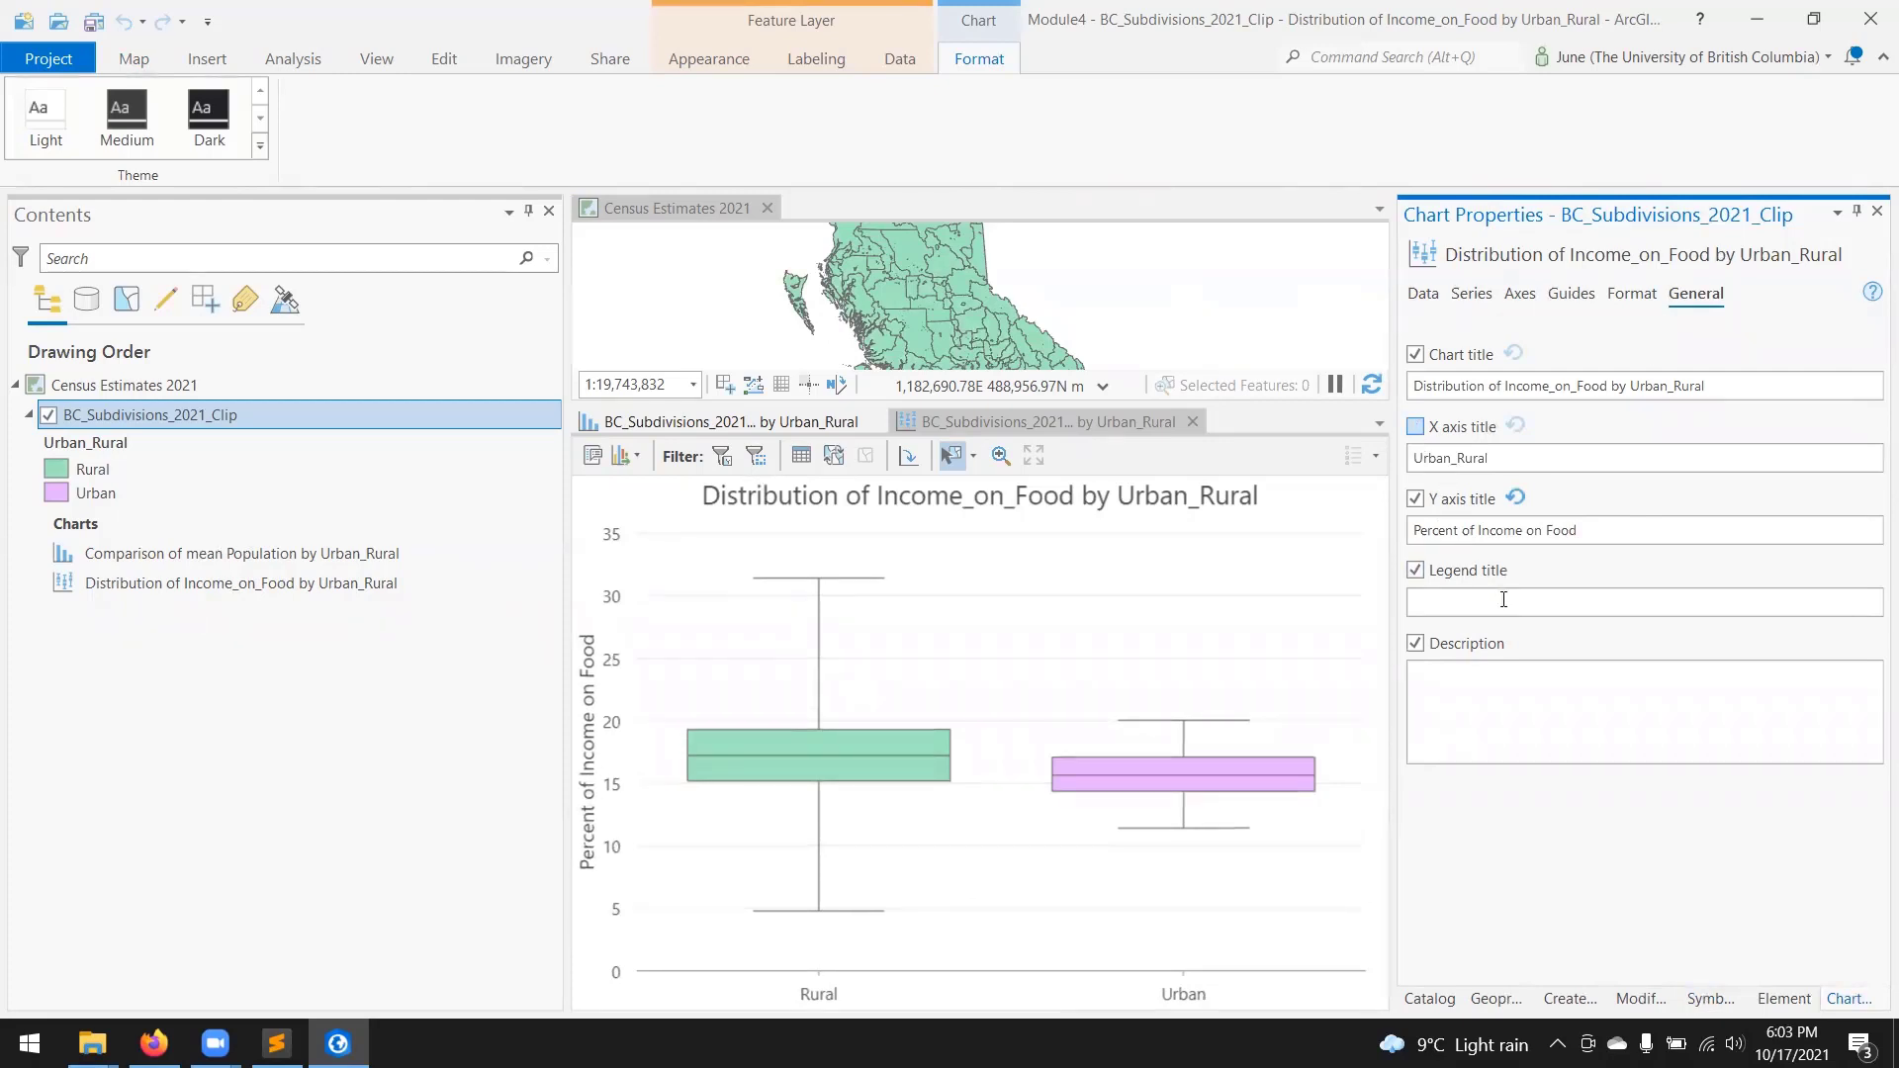
Step: Examine the Rural and Urban boxes of the Income_on_Food chart and compare them with the mean Population bar chart
double_click(1514, 386)
mouse_move(716, 762)
mouse_move(1271, 813)
left_click(676, 420)
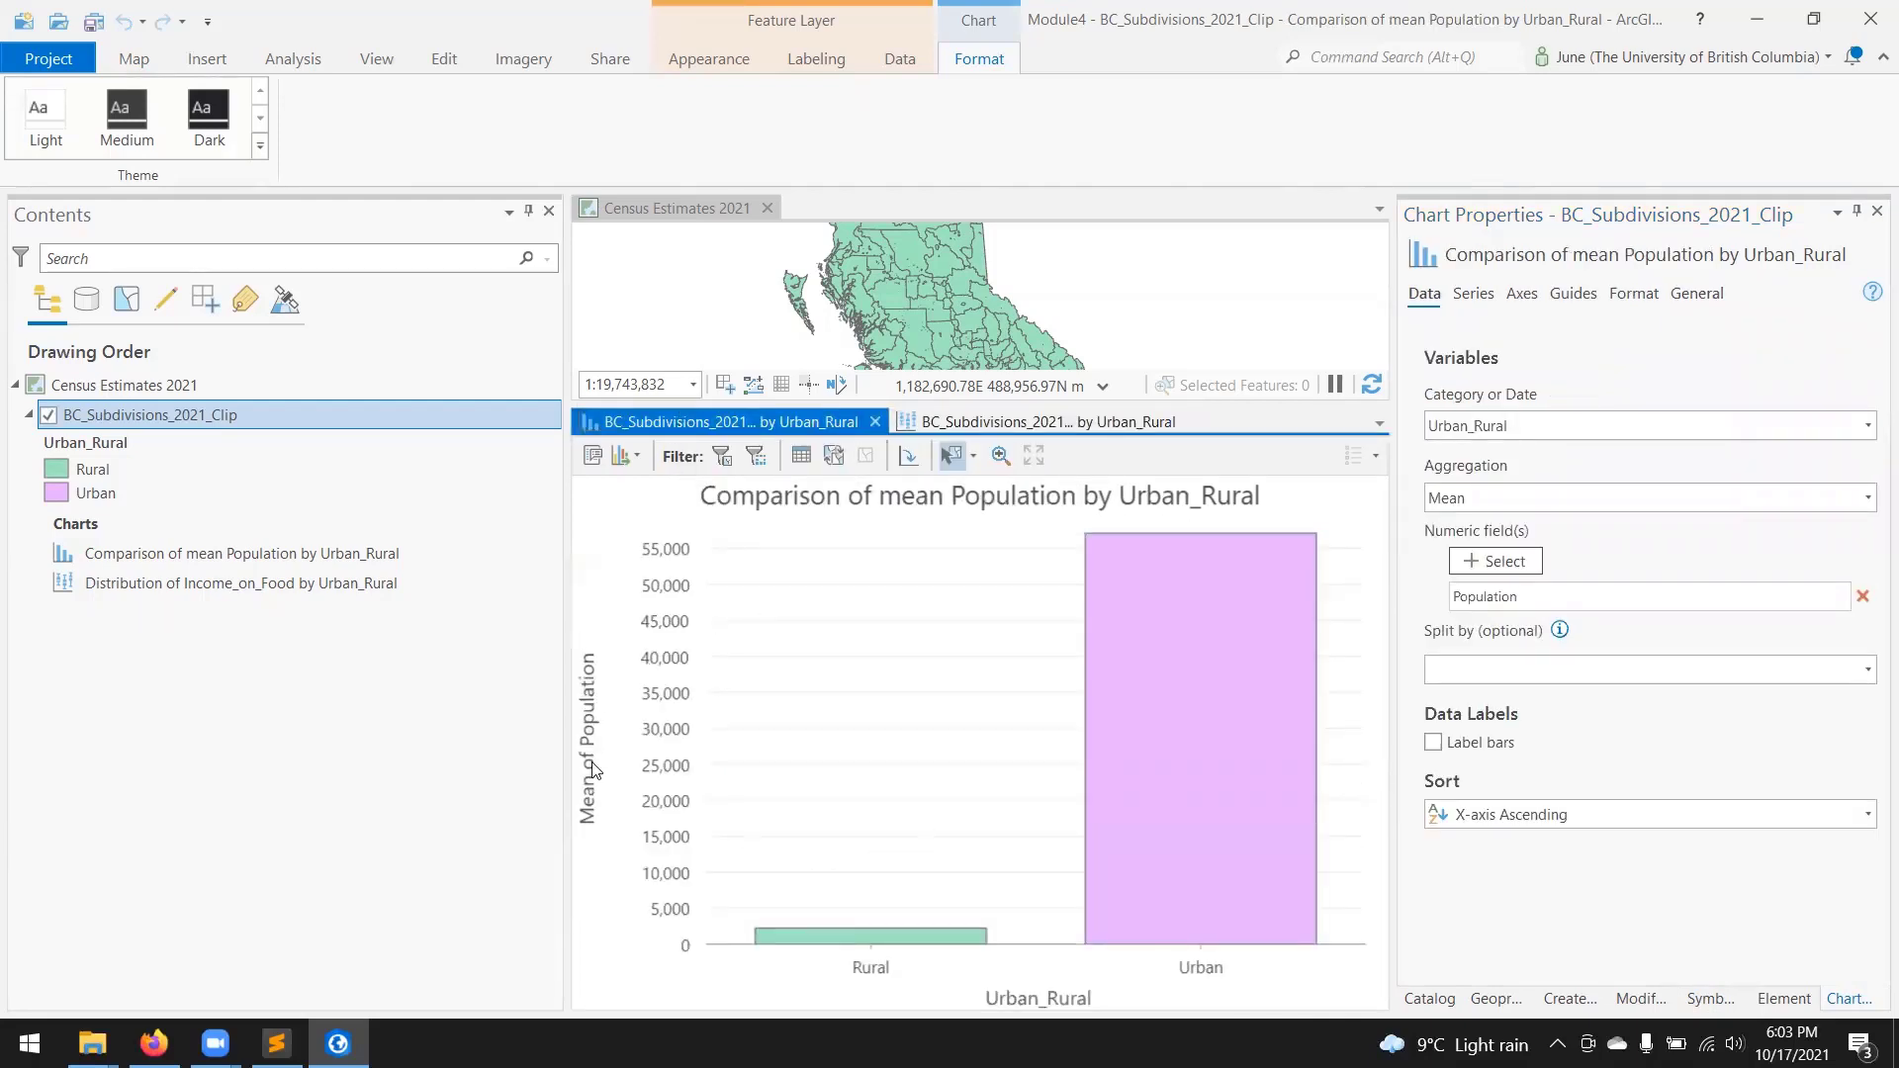
left_click(1021, 424)
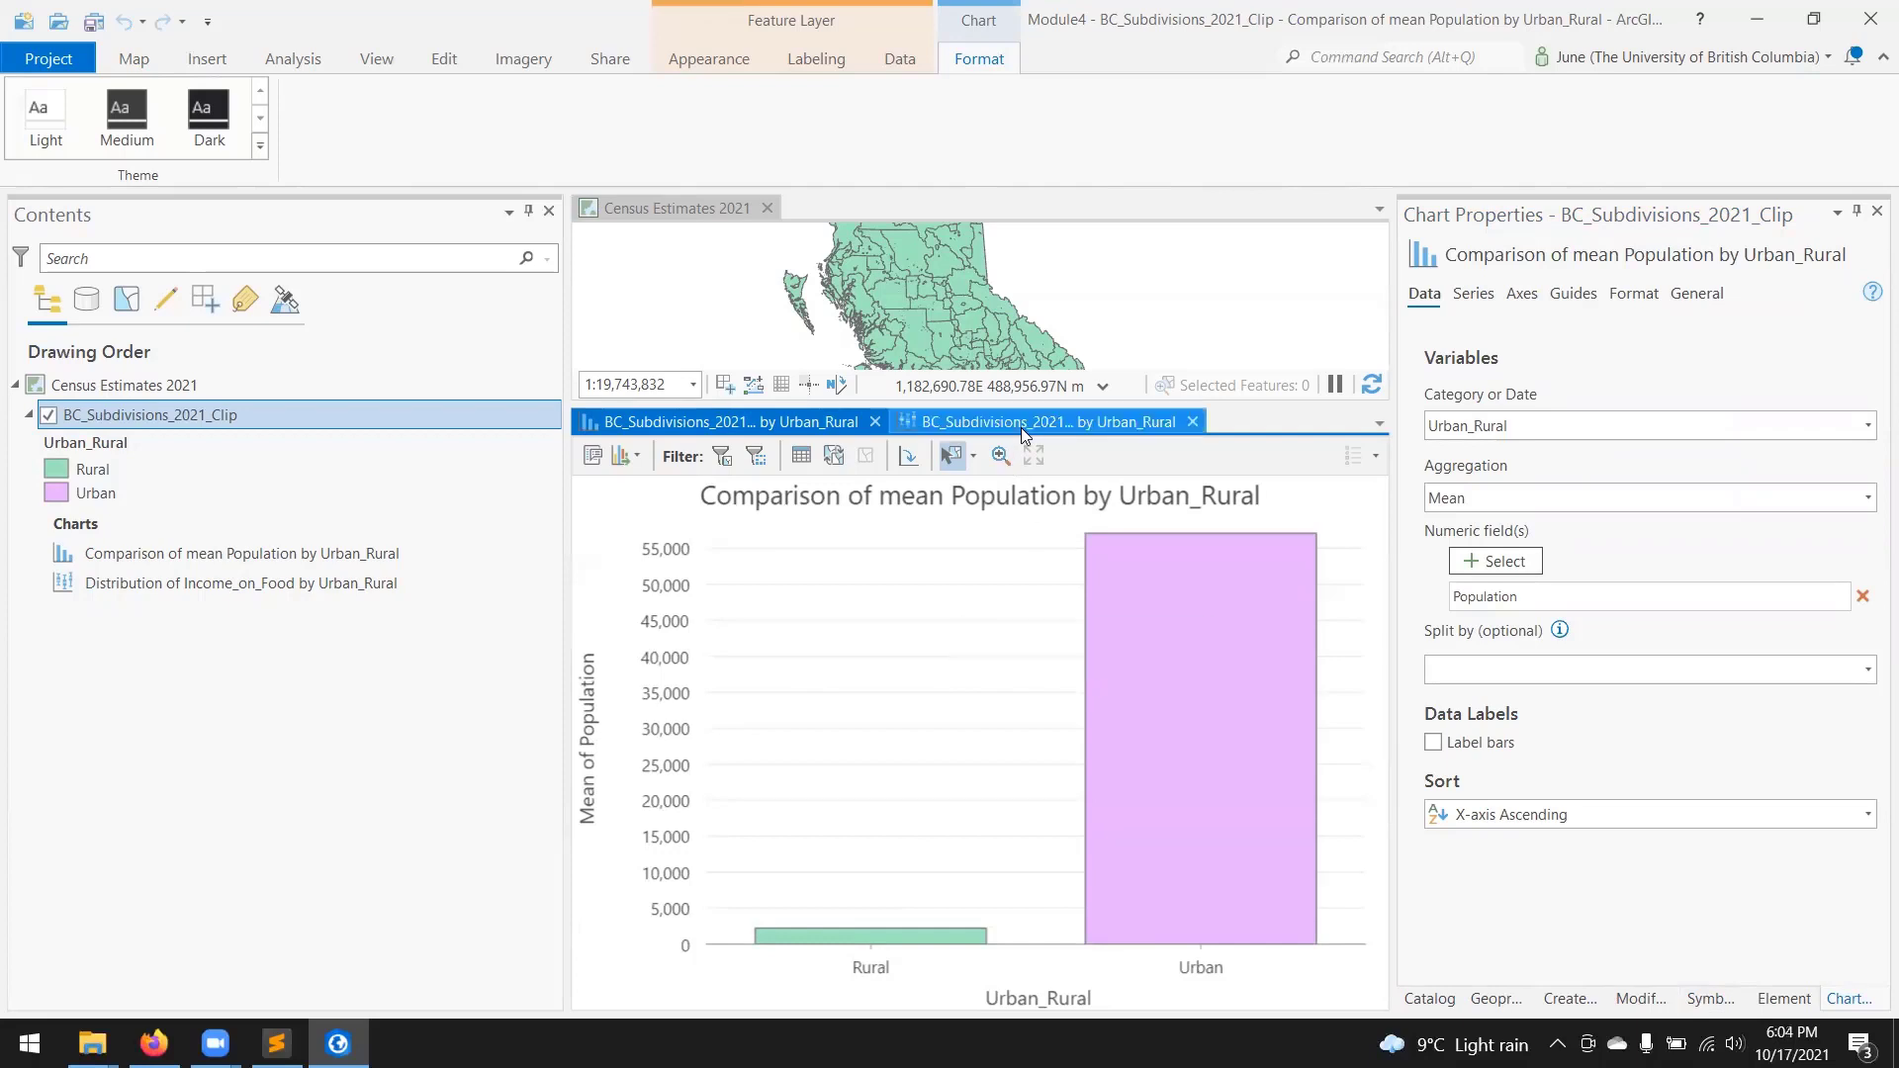
mouse_move(925, 749)
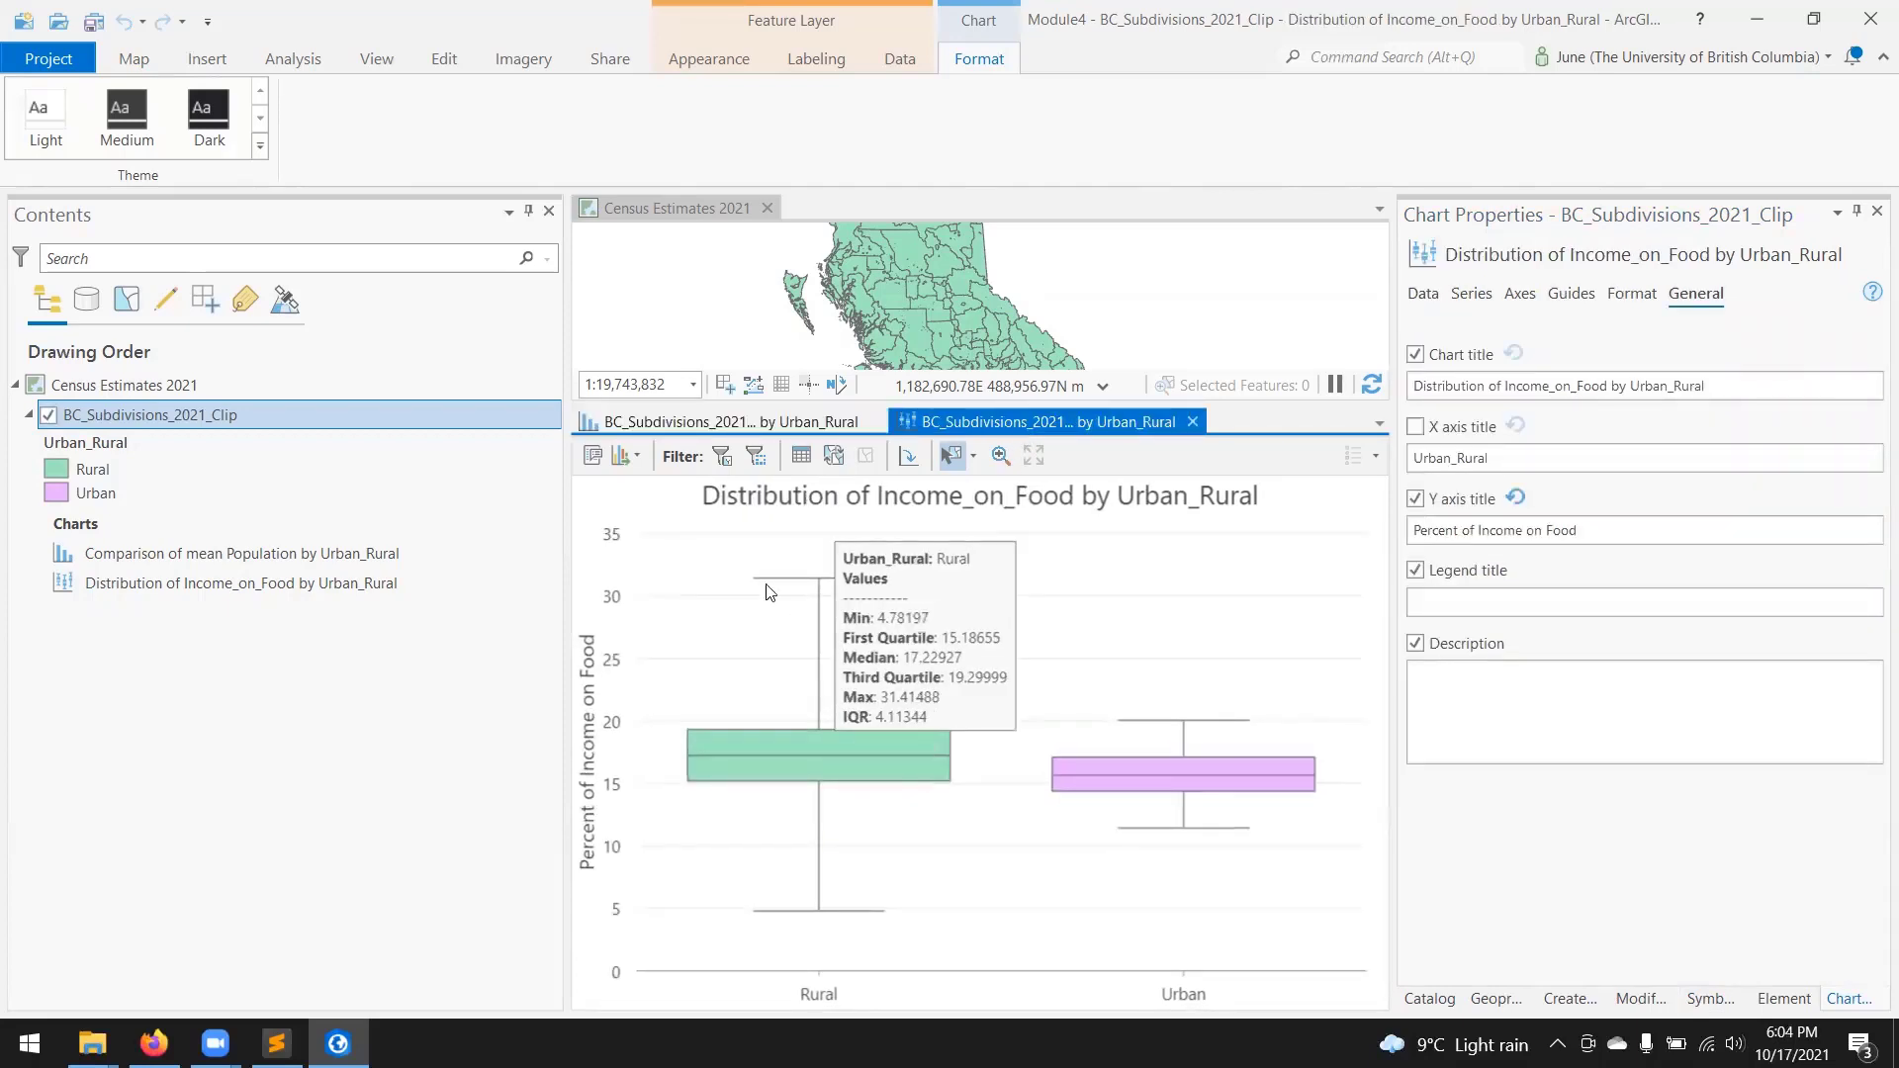
Step: Export the Income_on_Food box plot as a Portable Network Graphic named Module4_Boxplot in the Module4 folder
left_click(638, 459)
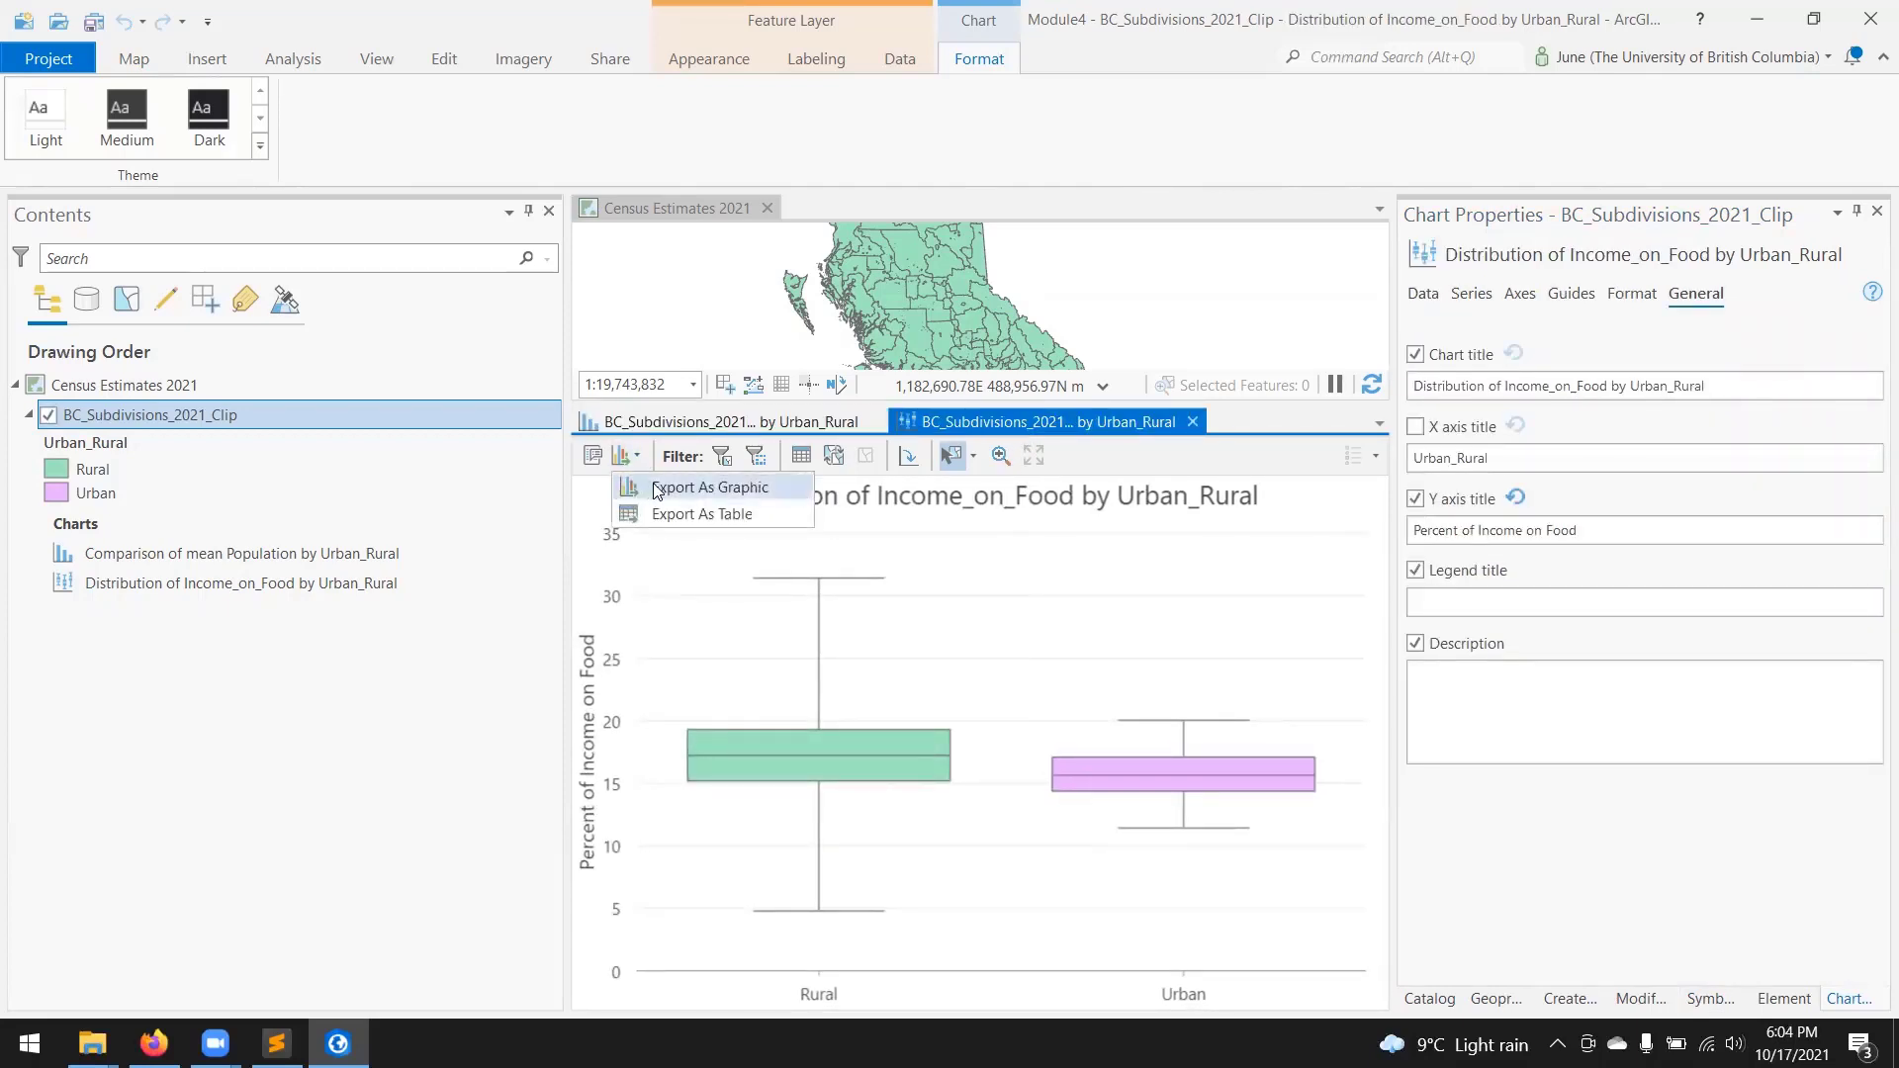
left_click(677, 487)
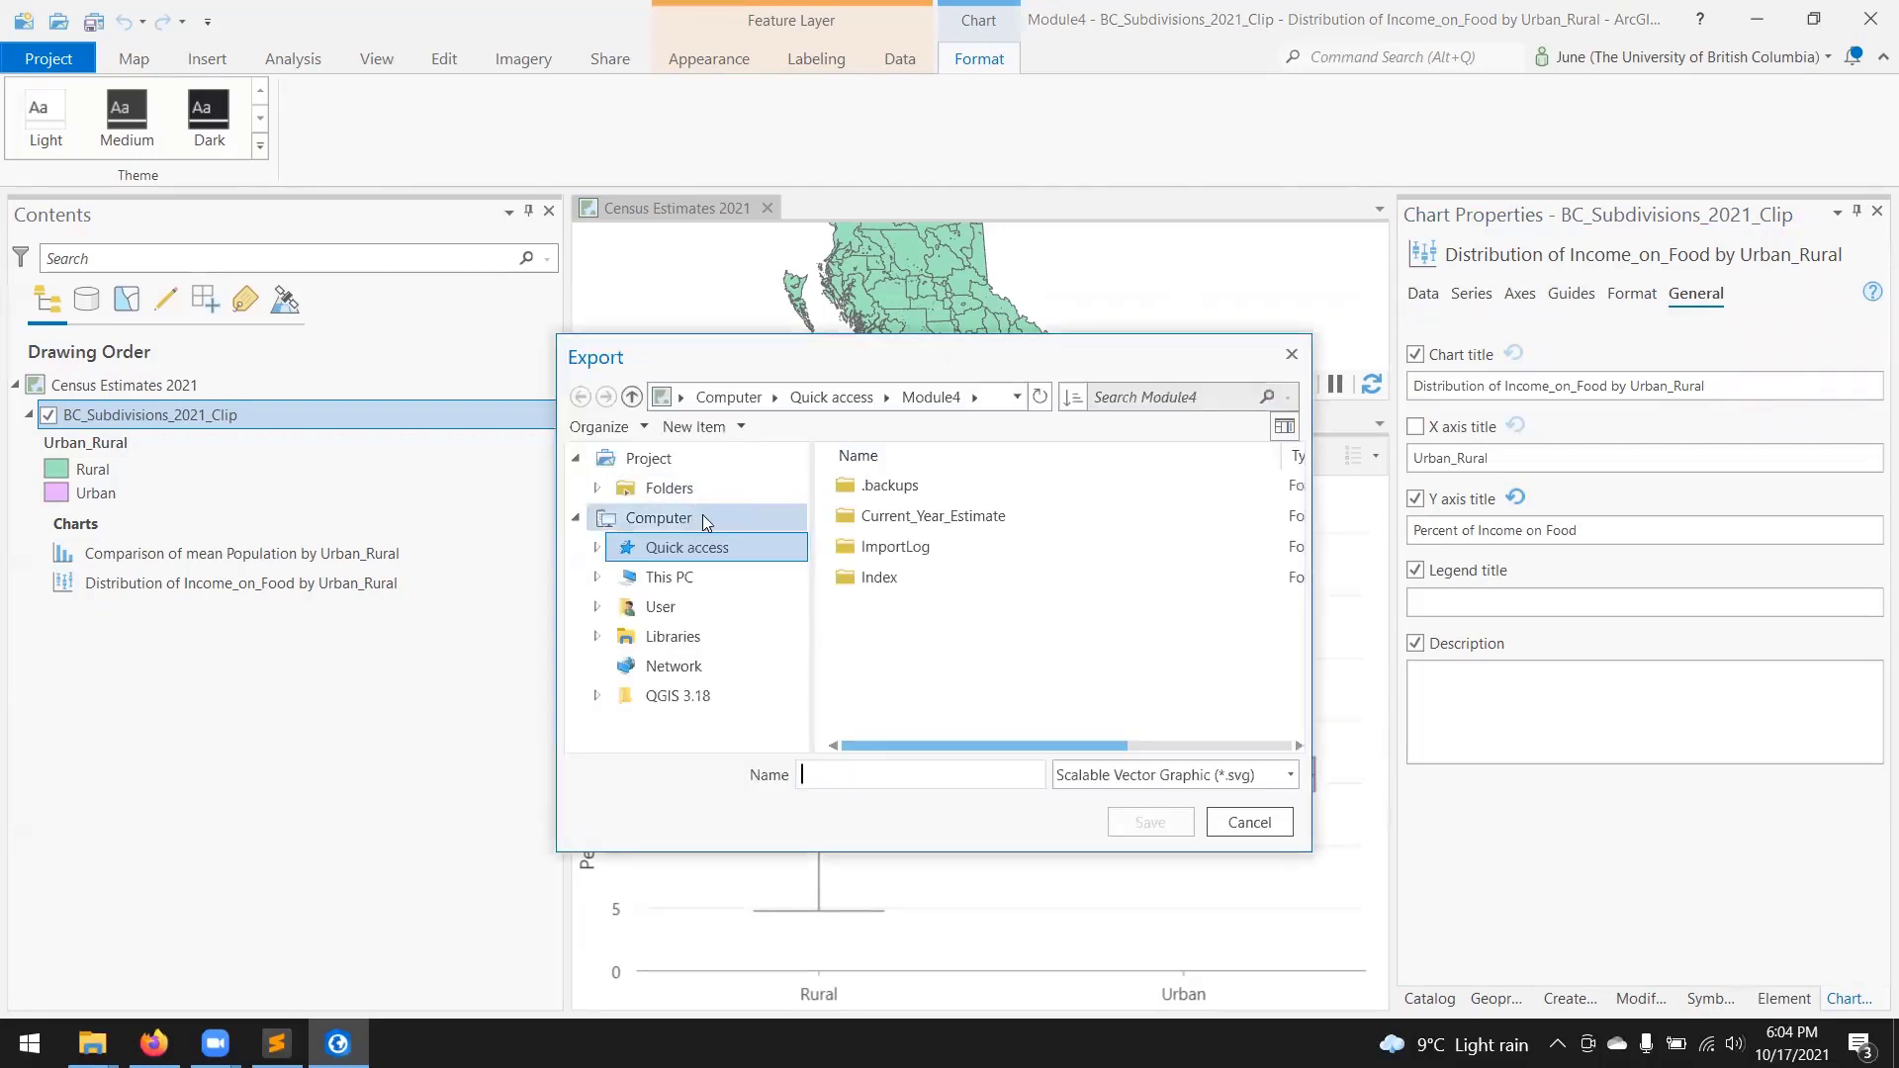
left_click(1290, 775)
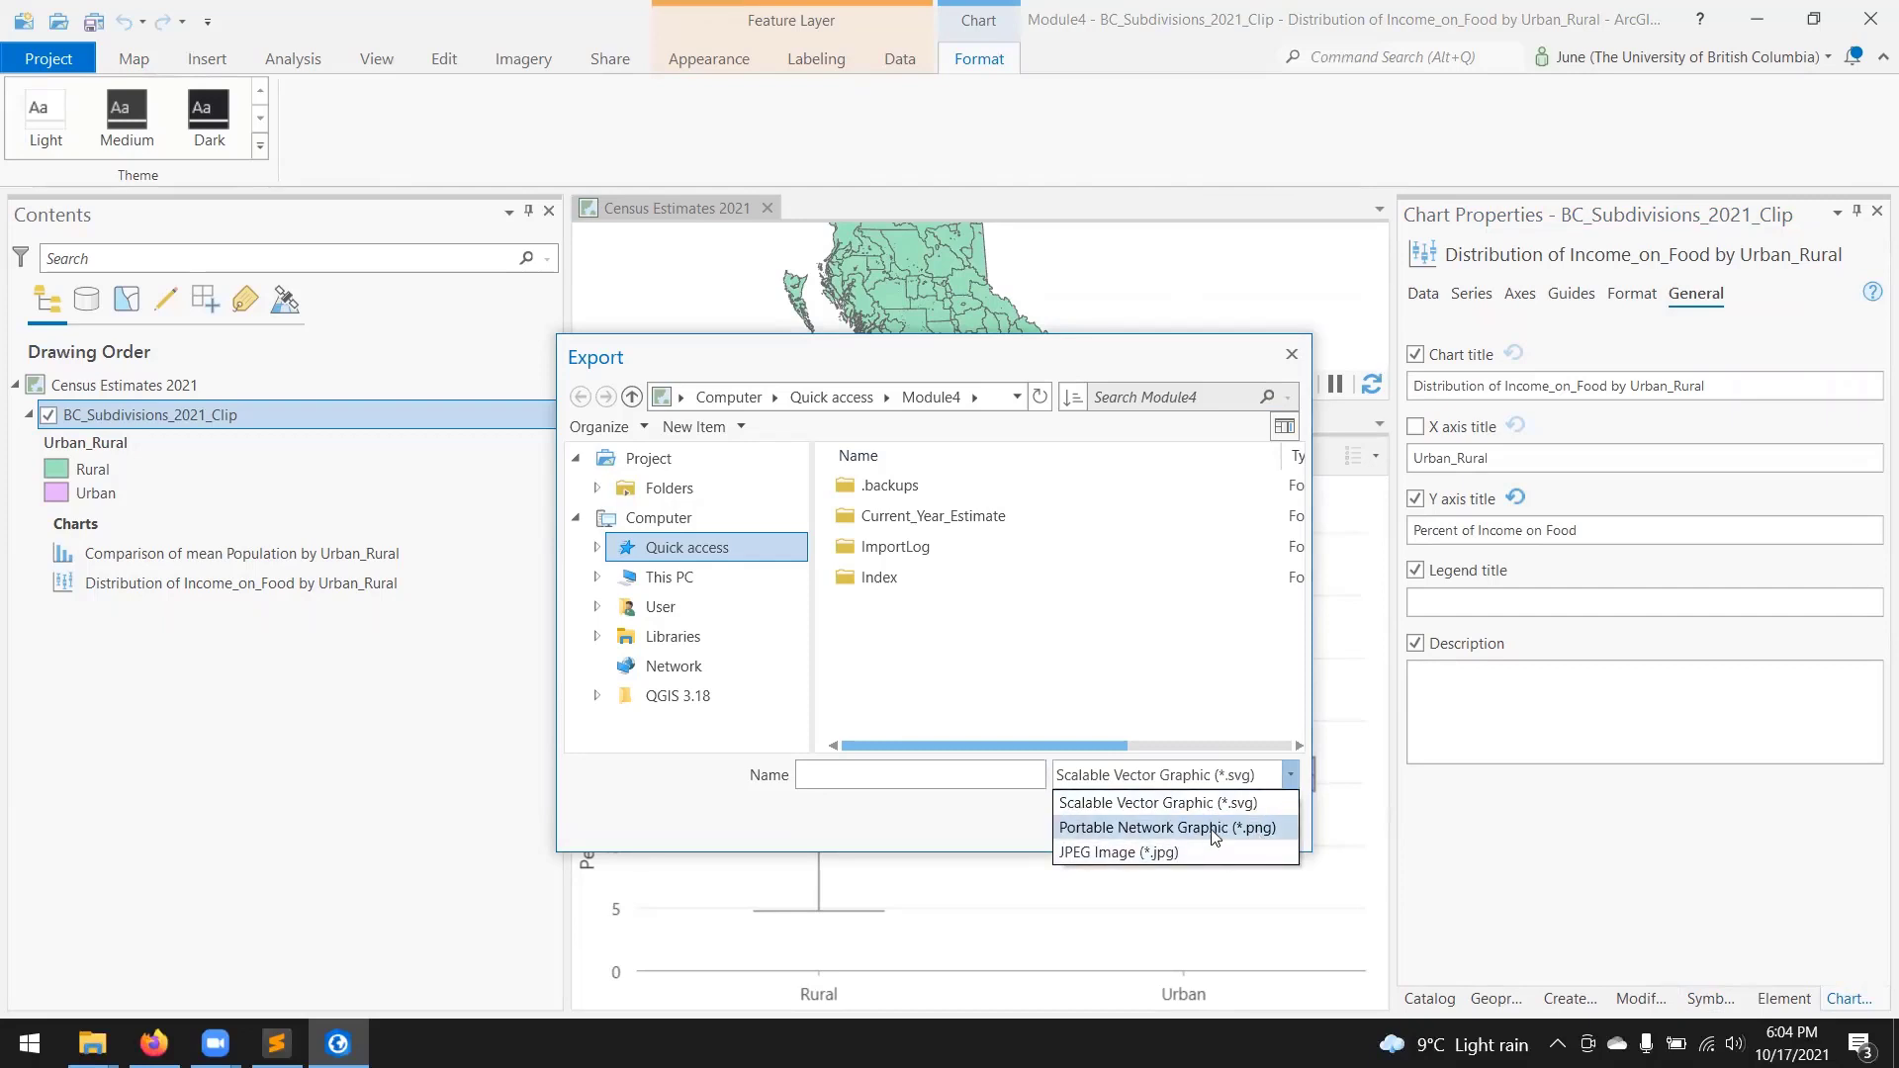
left_click(1214, 829)
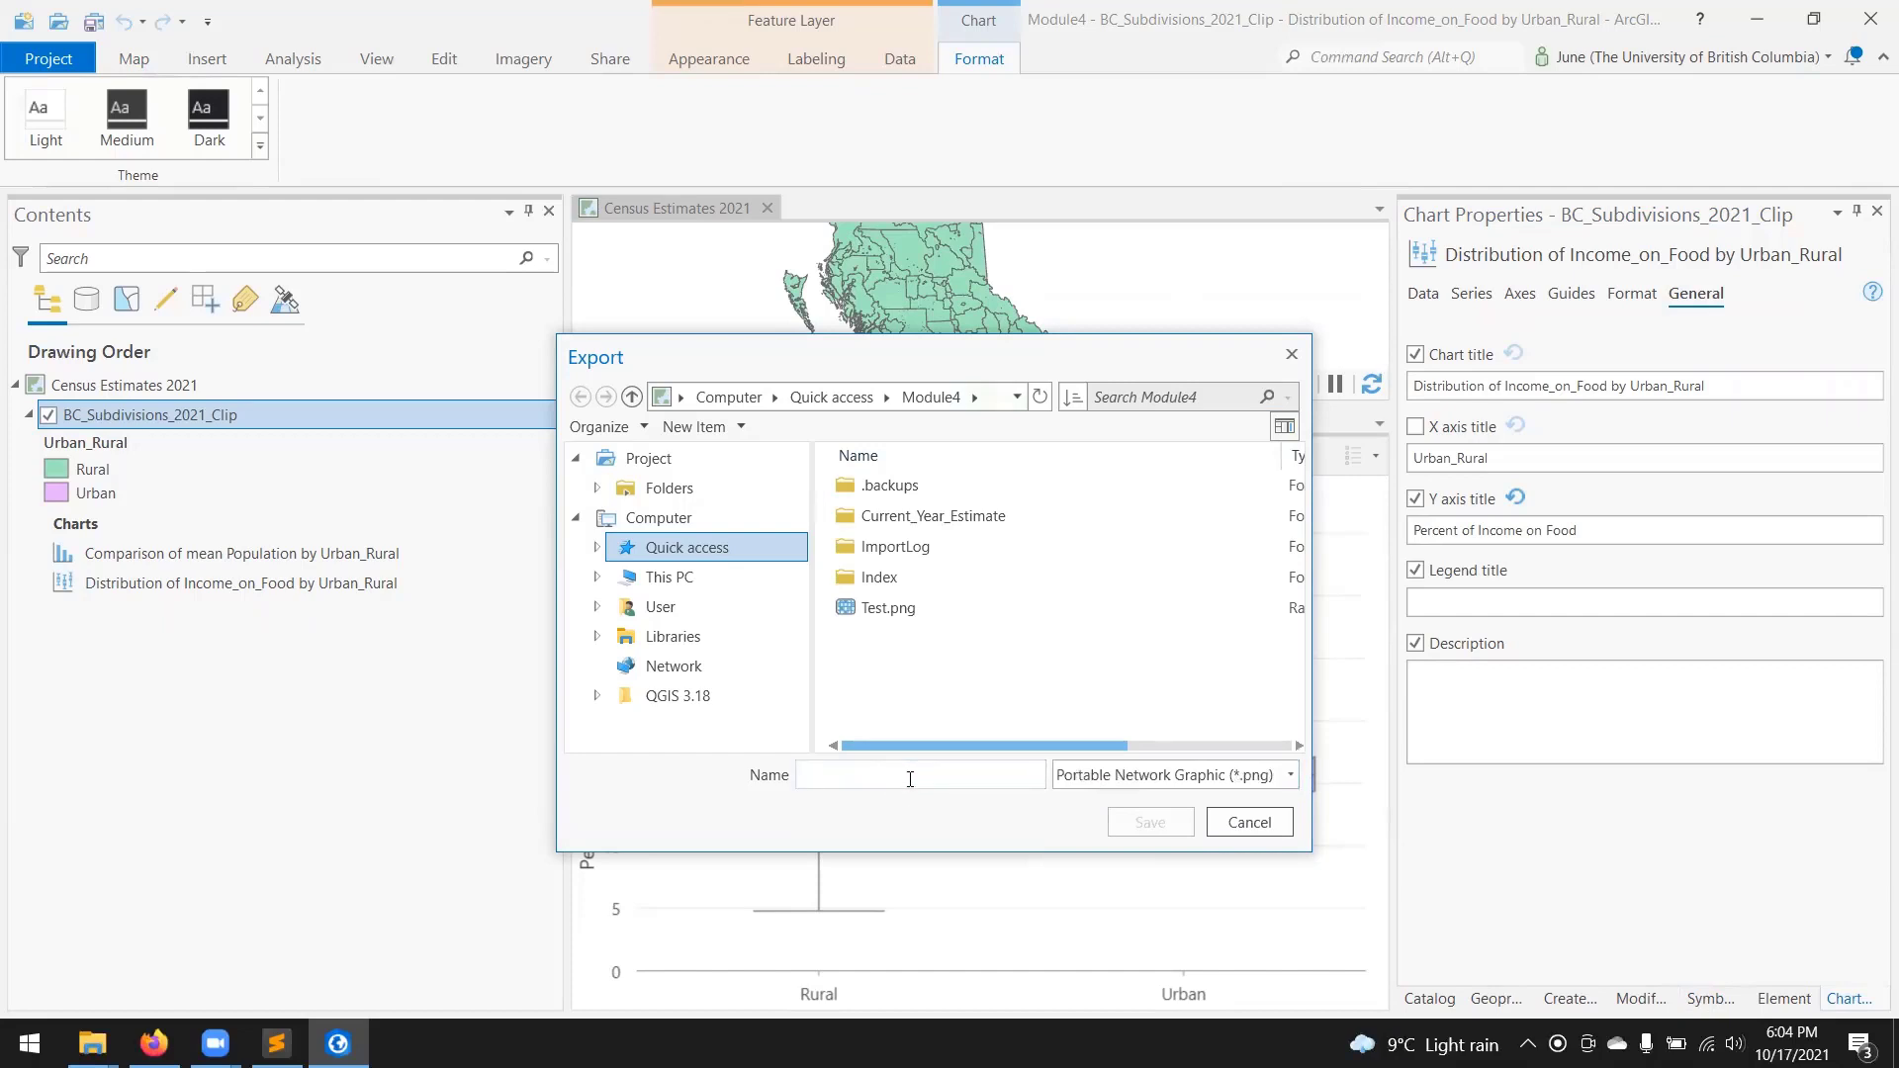
left_click(910, 779)
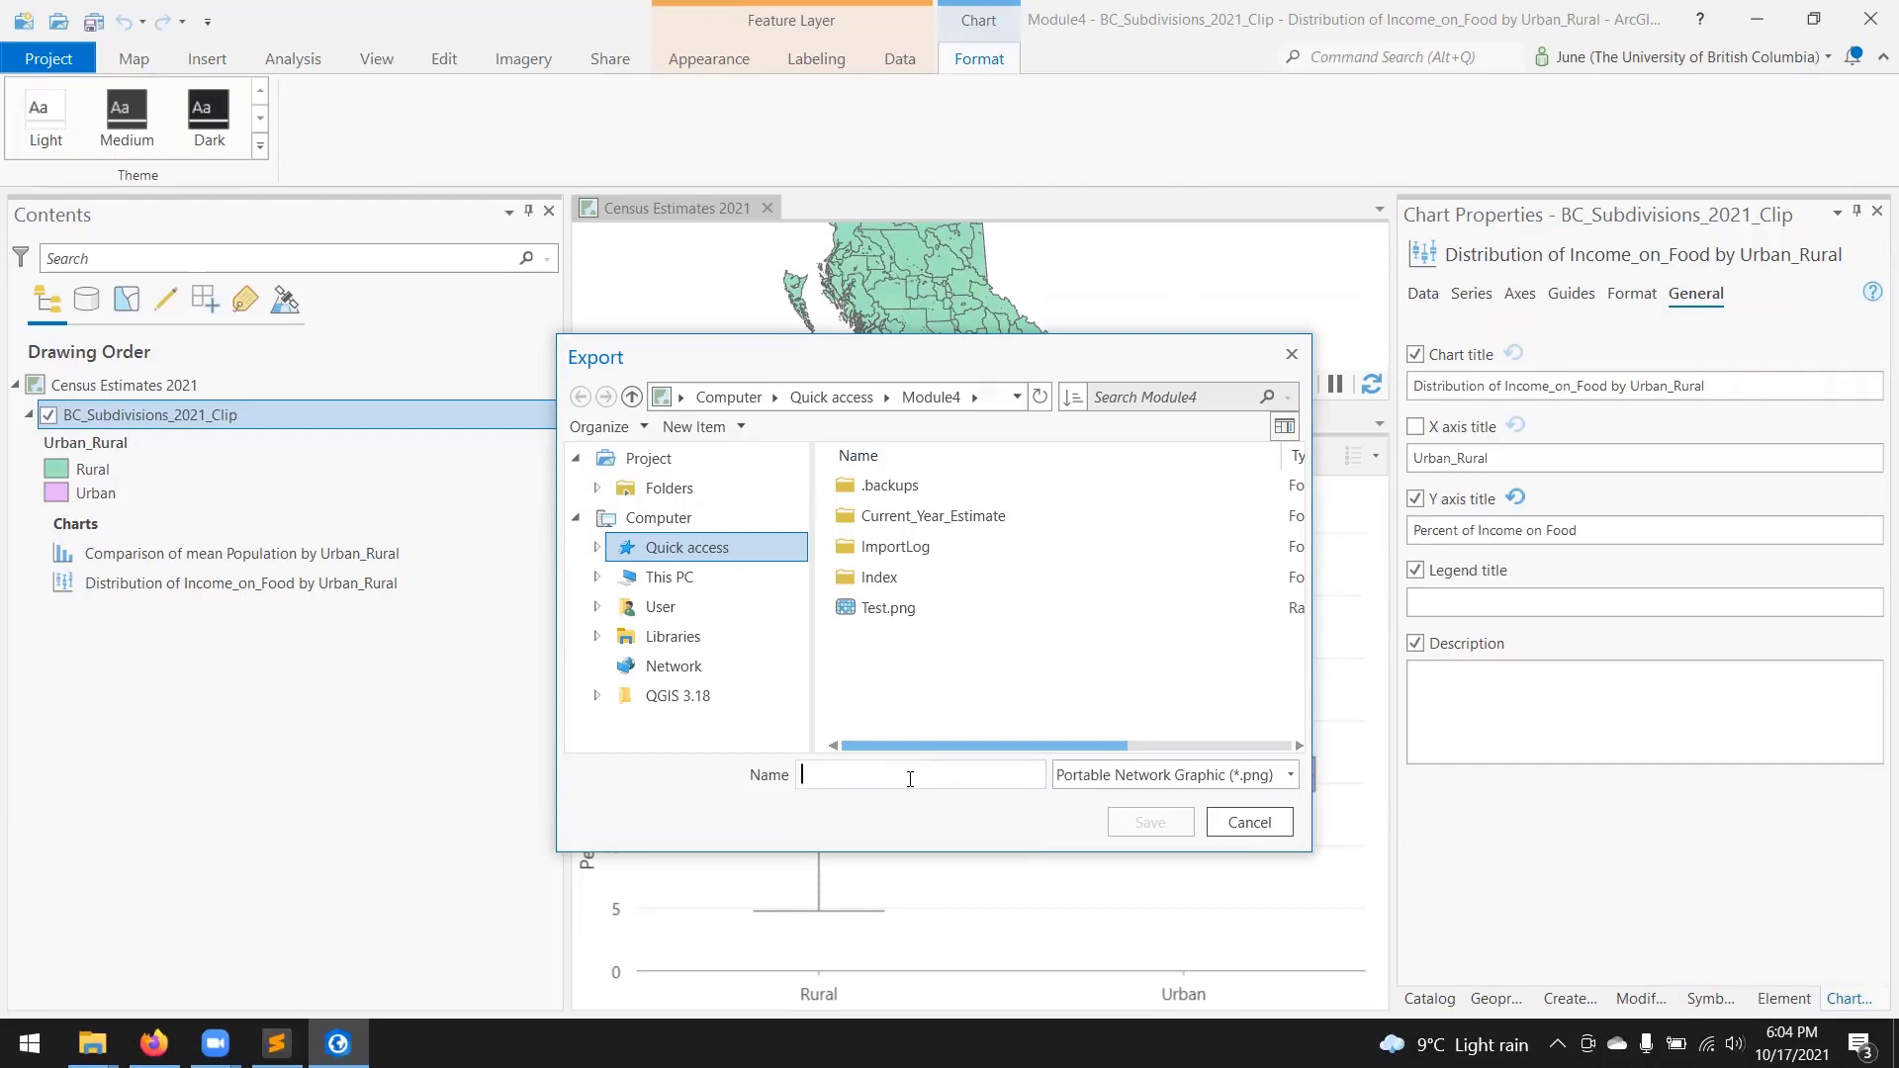
type("Module4")
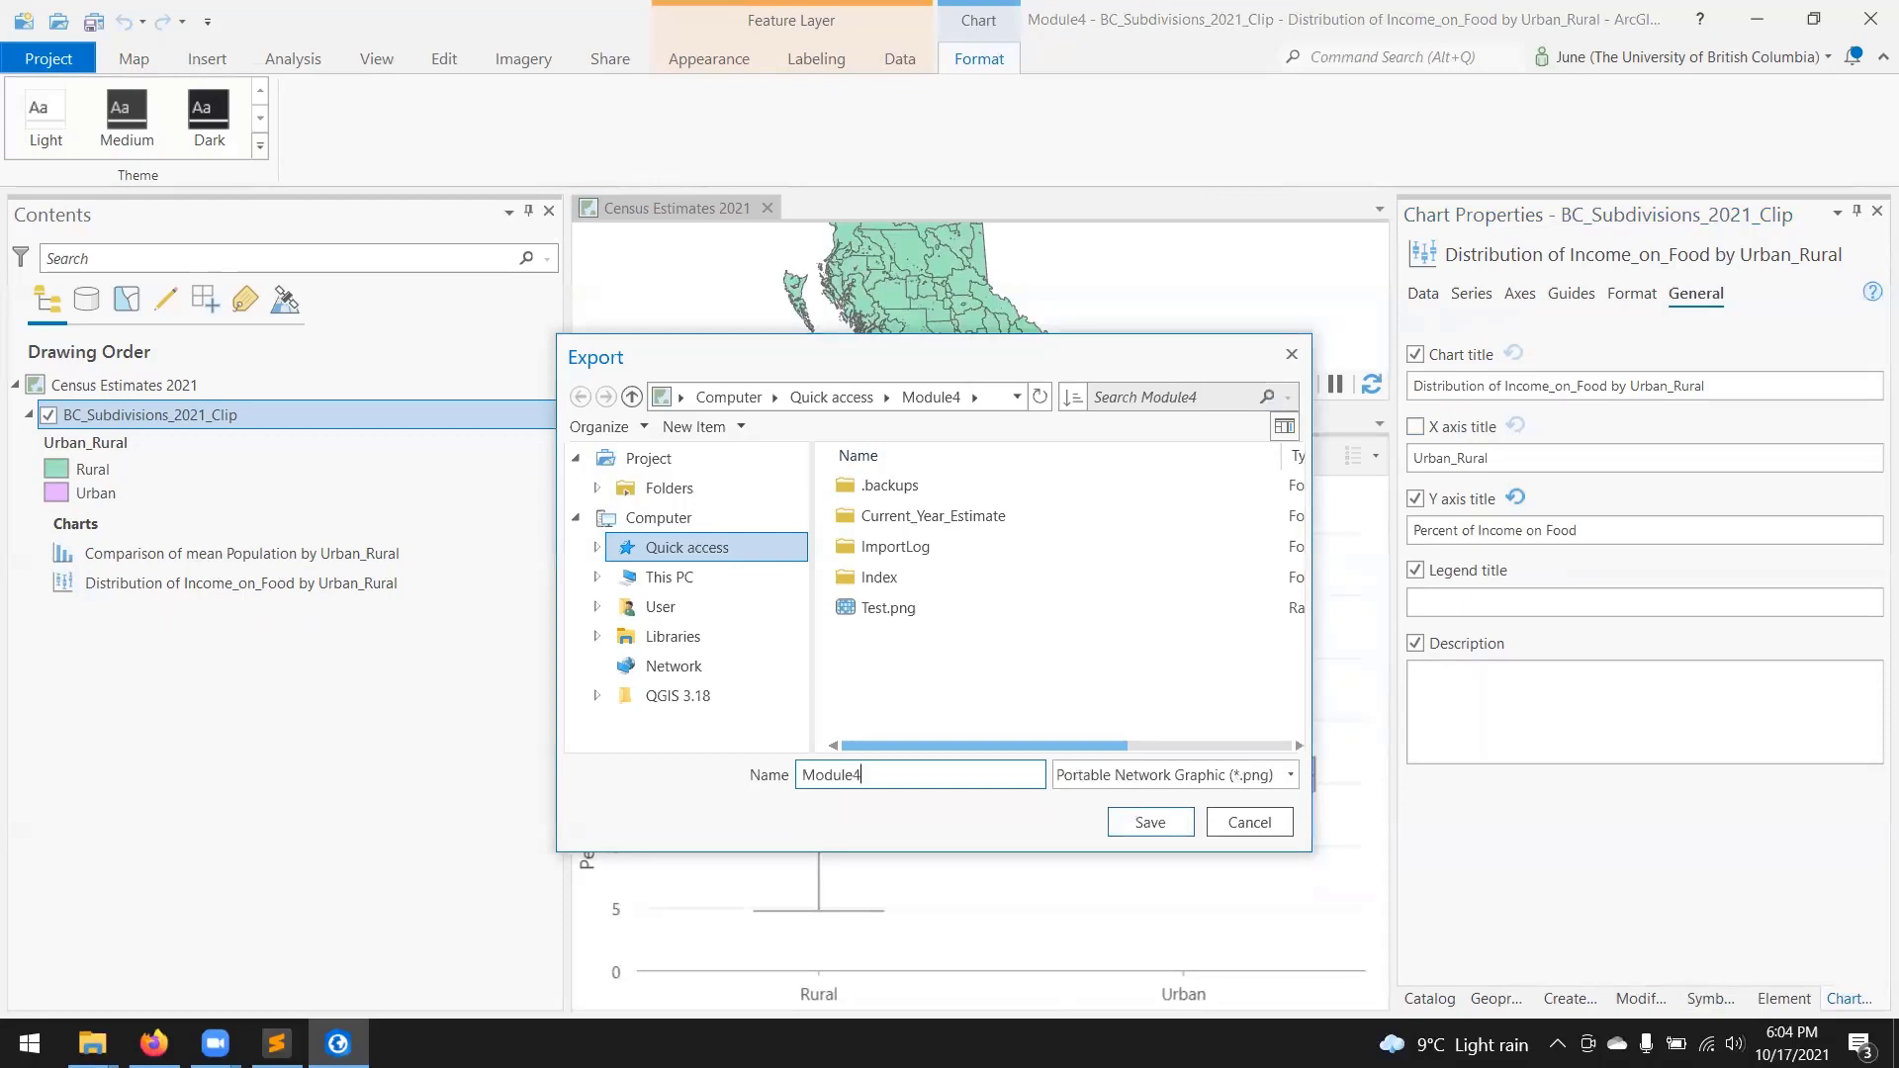
type("_Boxplot")
left_click(1153, 821)
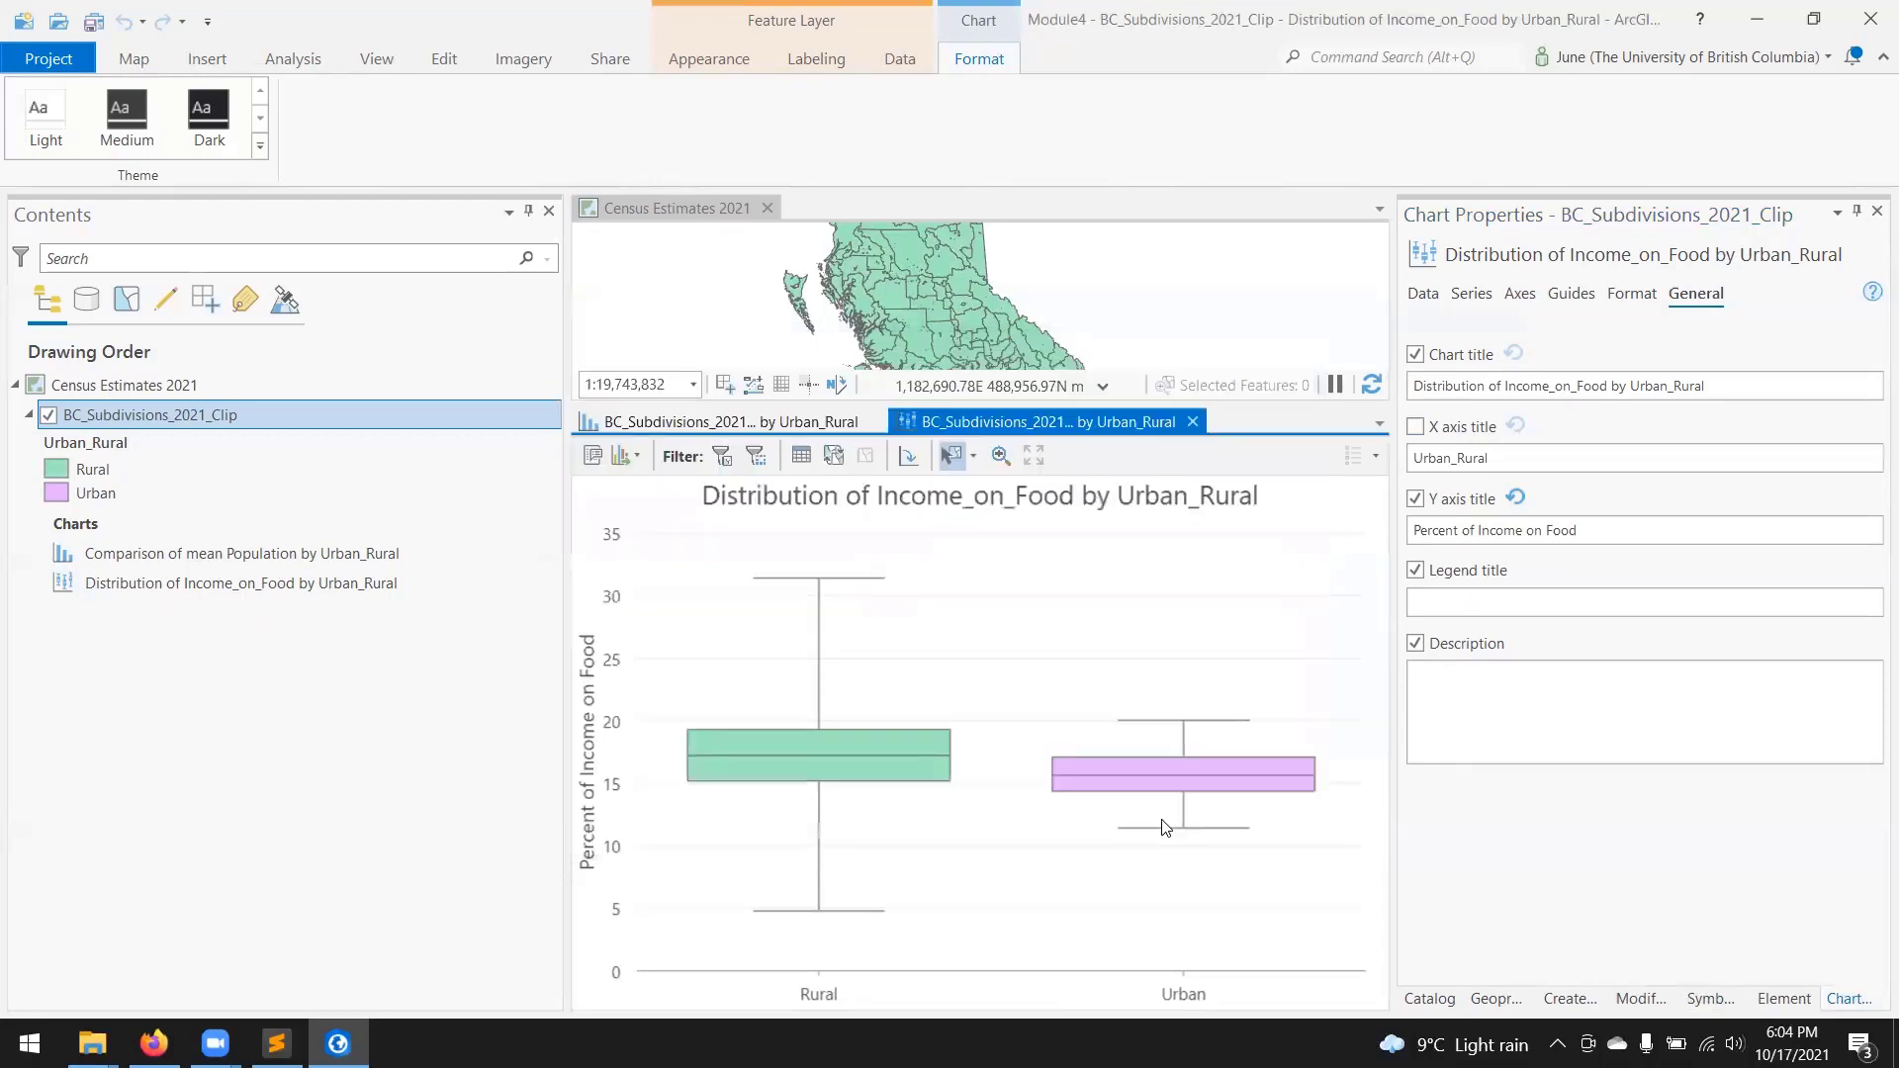